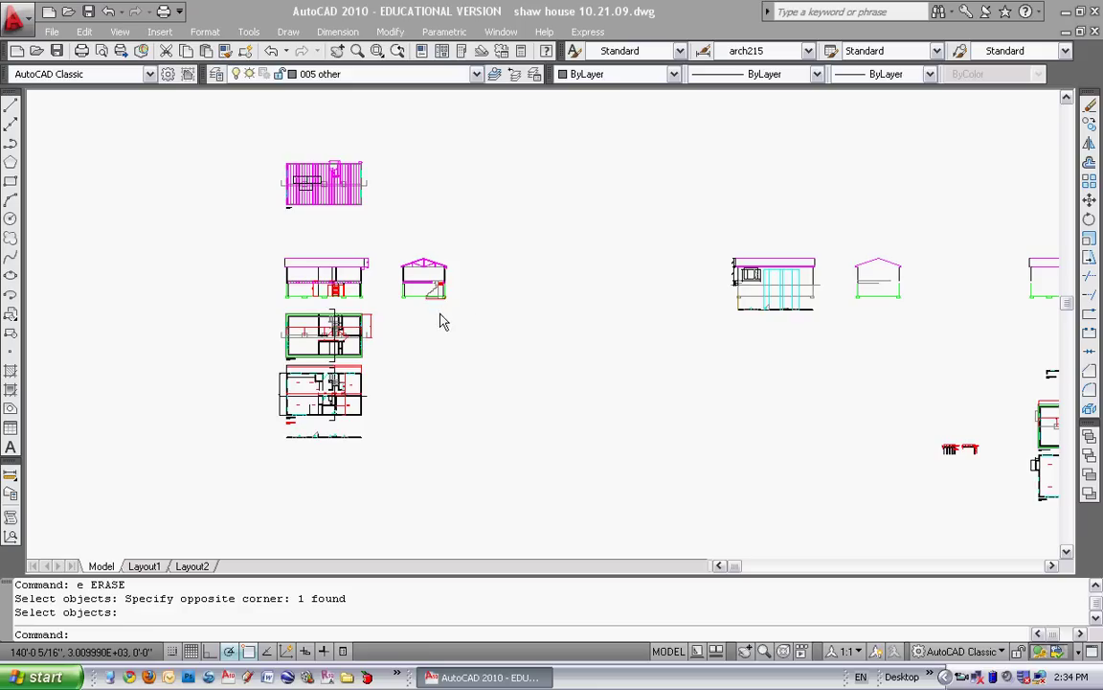
Copy the longitudinal and cross sections of the house together into the empty space beside the originals
{"action": "scroll", "coordinate": [528, 323], "scroll_direction": "up", "scroll_amount": 6}
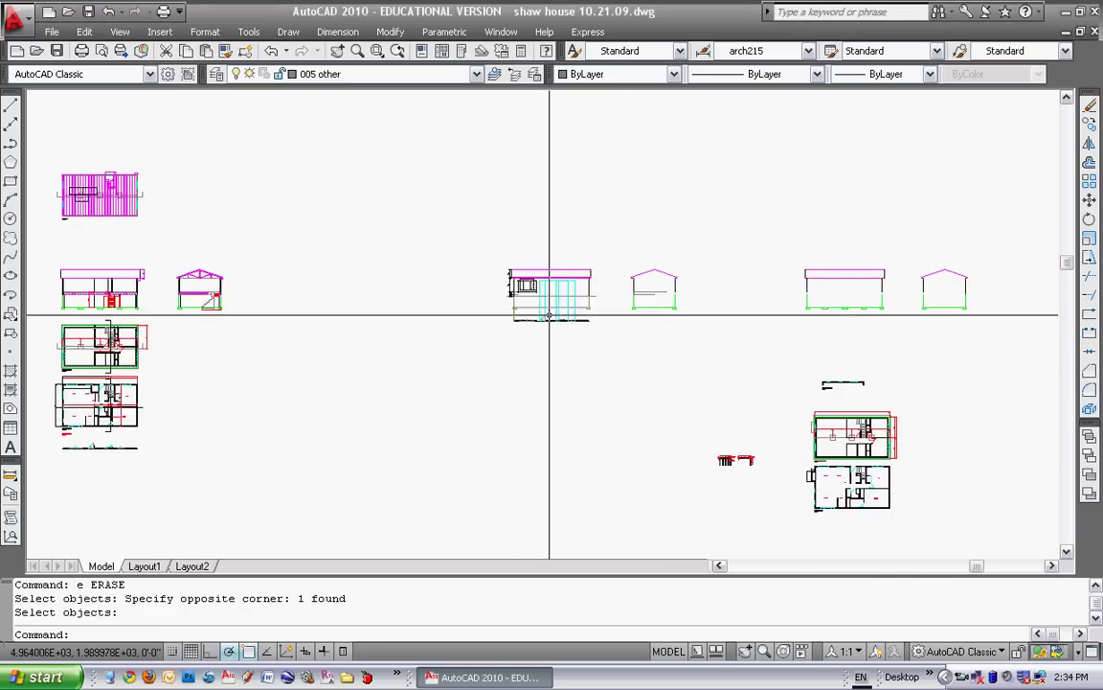
{"action": "scroll", "coordinate": [528, 323], "scroll_direction": "down", "scroll_amount": 8}
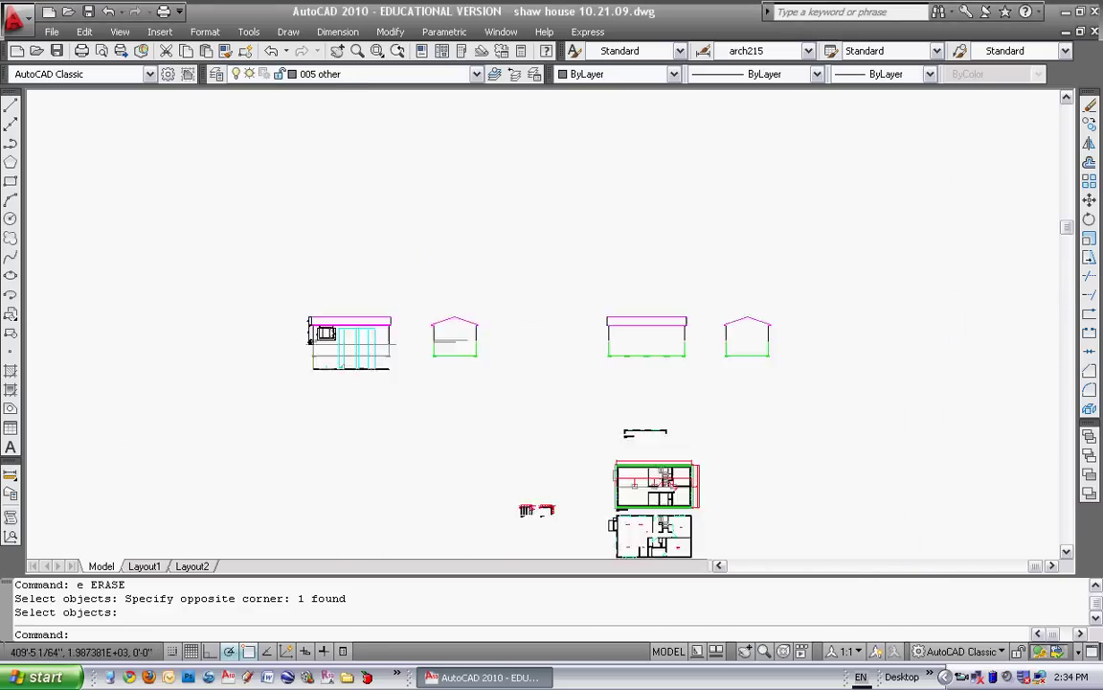
{"action": "scroll", "coordinate": [341, 314], "scroll_direction": "up", "scroll_amount": 3}
{"action": "middle_click_drag", "start_coordinate": [387, 290], "coordinate": [349, 299]}
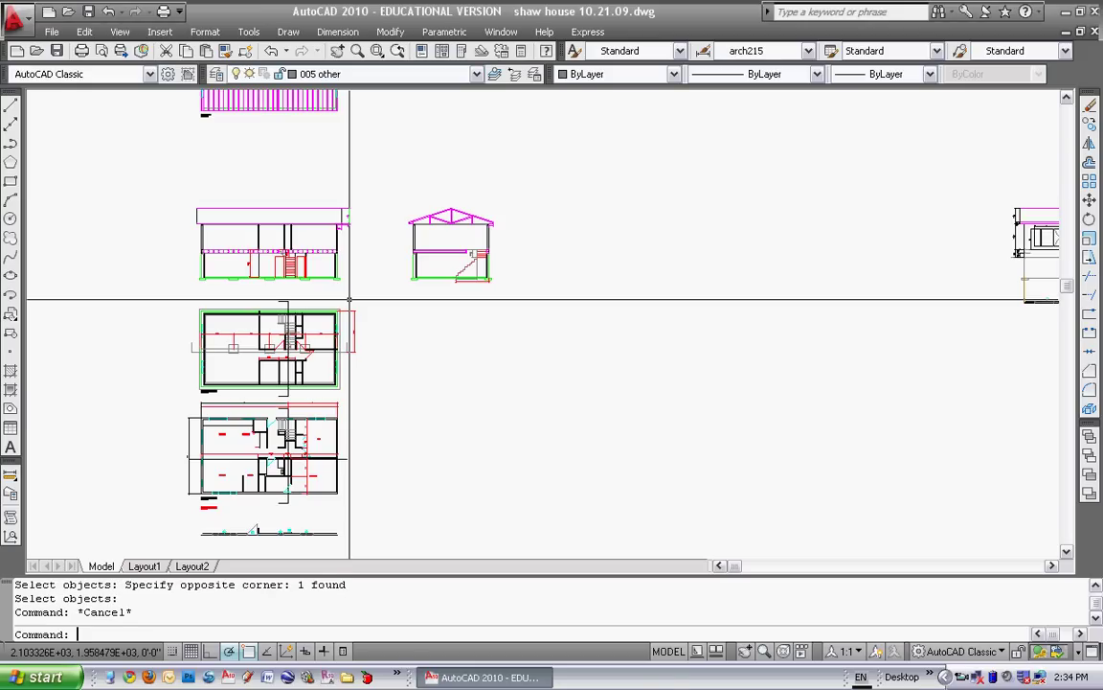
{"action": "key", "text": "Return"}
{"action": "left_click", "coordinate": [161, 178]}
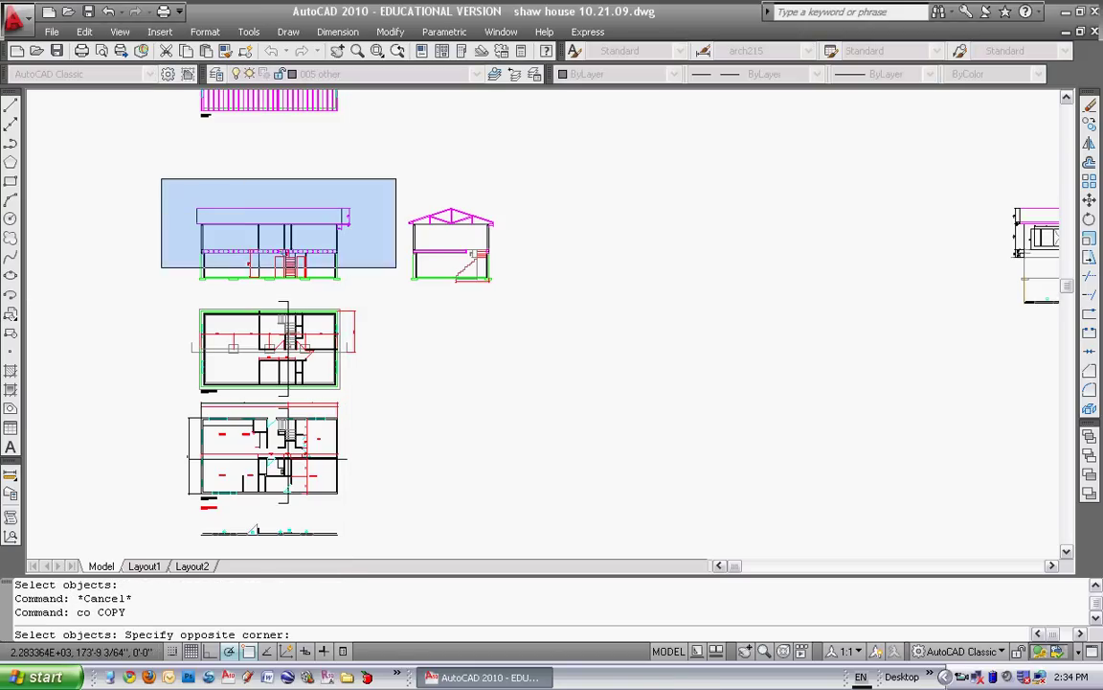
{"action": "left_click", "coordinate": [472, 288]}
{"action": "key", "text": "Return"}
{"action": "left_click", "coordinate": [454, 342]}
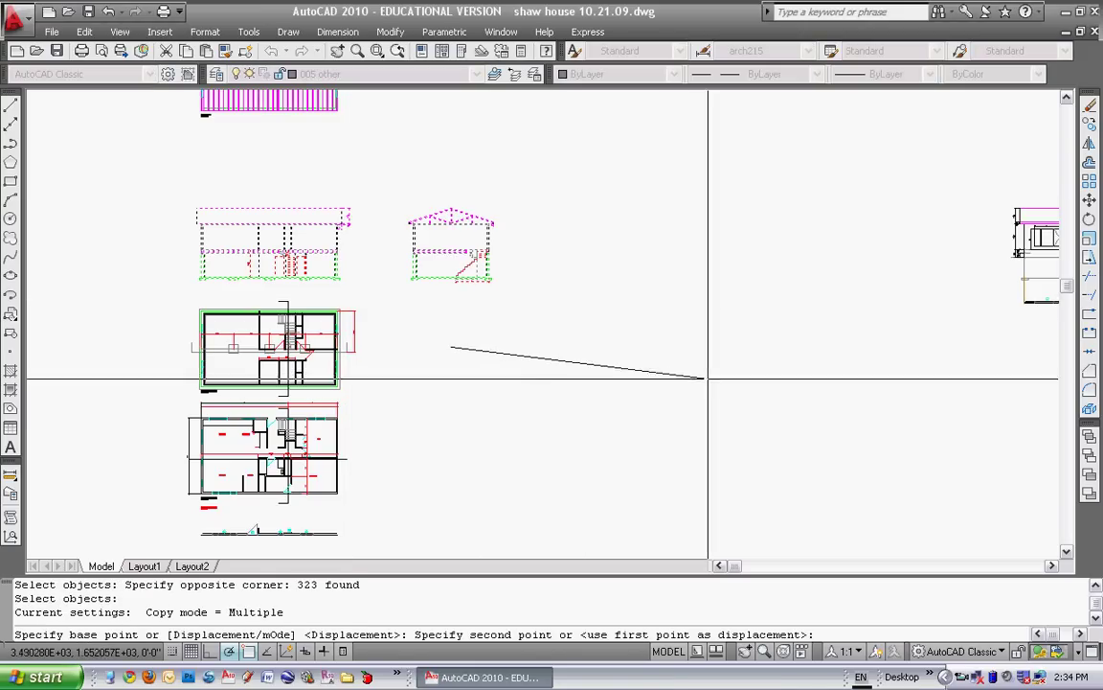
{"action": "left_click", "coordinate": [824, 346]}
{"action": "key", "text": "Escape"}
Examine the copied sections and their simplified exterior outlines alongside the original building sections
{"action": "middle_click_drag", "start_coordinate": [697, 318], "coordinate": [580, 337]}
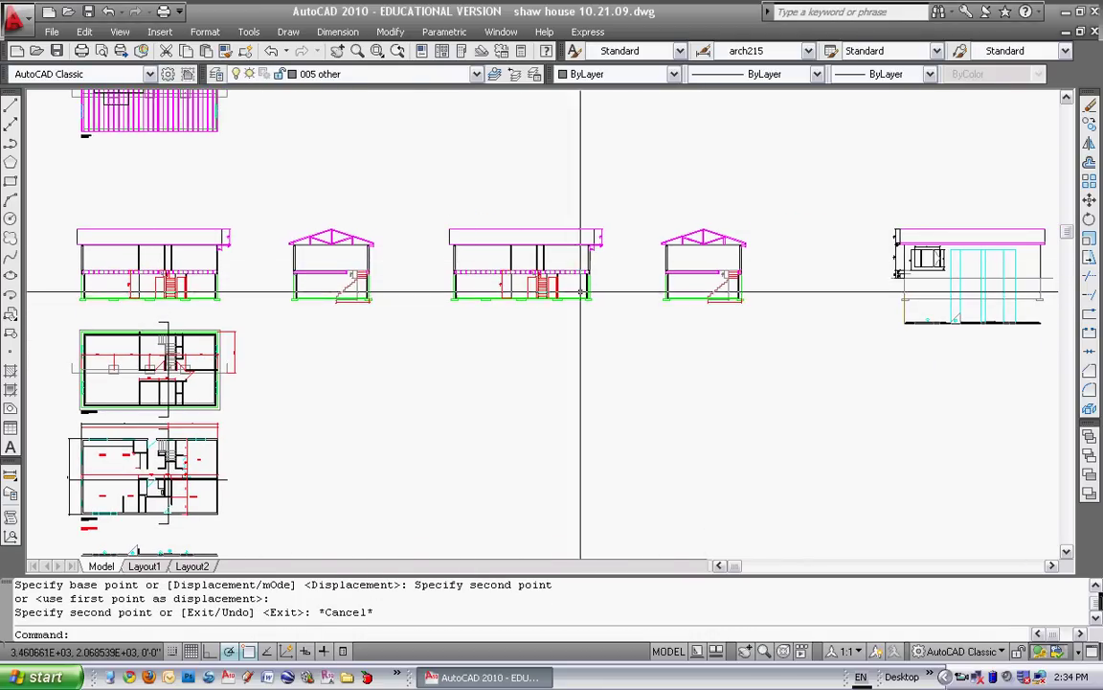
{"action": "middle_click_drag", "start_coordinate": [680, 283], "coordinate": [579, 317]}
{"action": "scroll", "coordinate": [623, 309], "scroll_direction": "up", "scroll_amount": 3}
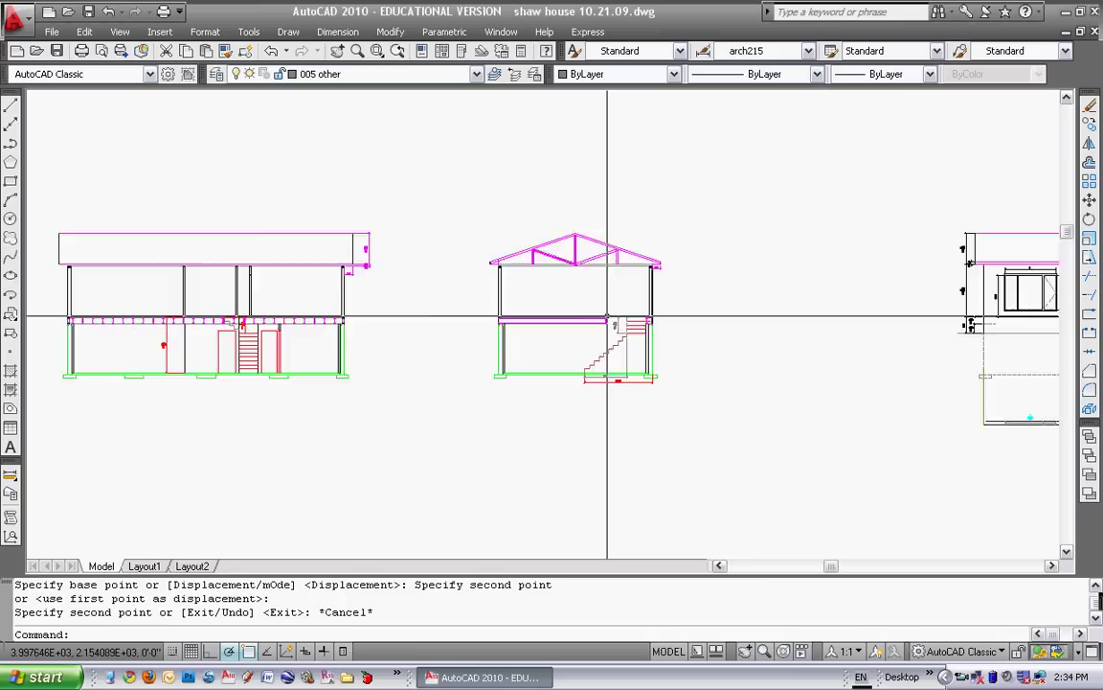
{"action": "scroll", "coordinate": [642, 303], "scroll_direction": "up", "scroll_amount": 3}
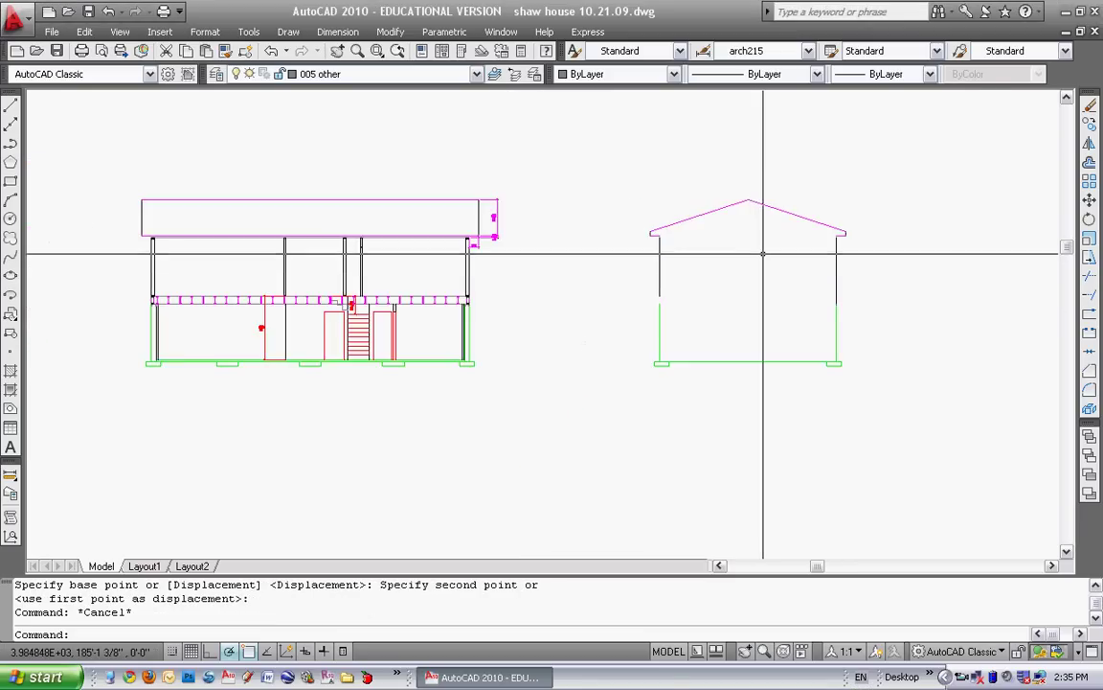
{"action": "scroll", "coordinate": [759, 254], "scroll_direction": "up", "scroll_amount": 4}
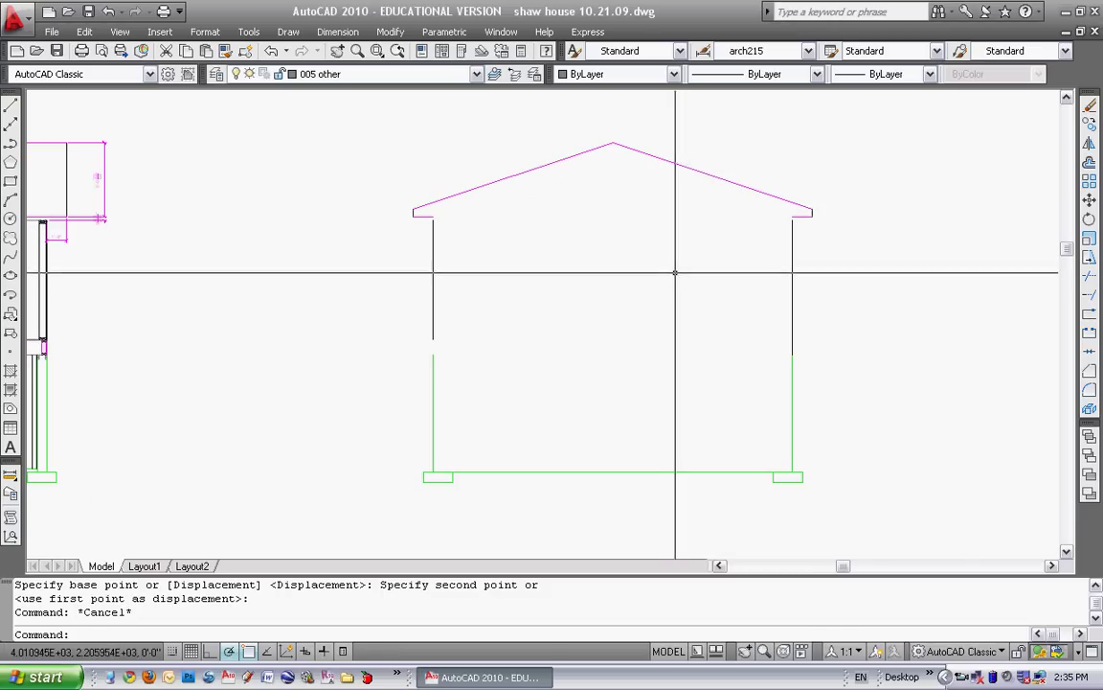
{"action": "middle_click_drag", "start_coordinate": [367, 303], "coordinate": [1000, 285]}
{"action": "scroll", "coordinate": [574, 313], "scroll_direction": "down", "scroll_amount": 1}
{"action": "middle_click_drag", "start_coordinate": [574, 313], "coordinate": [700, 314]}
{"action": "scroll", "coordinate": [660, 321], "scroll_direction": "down", "scroll_amount": 3}
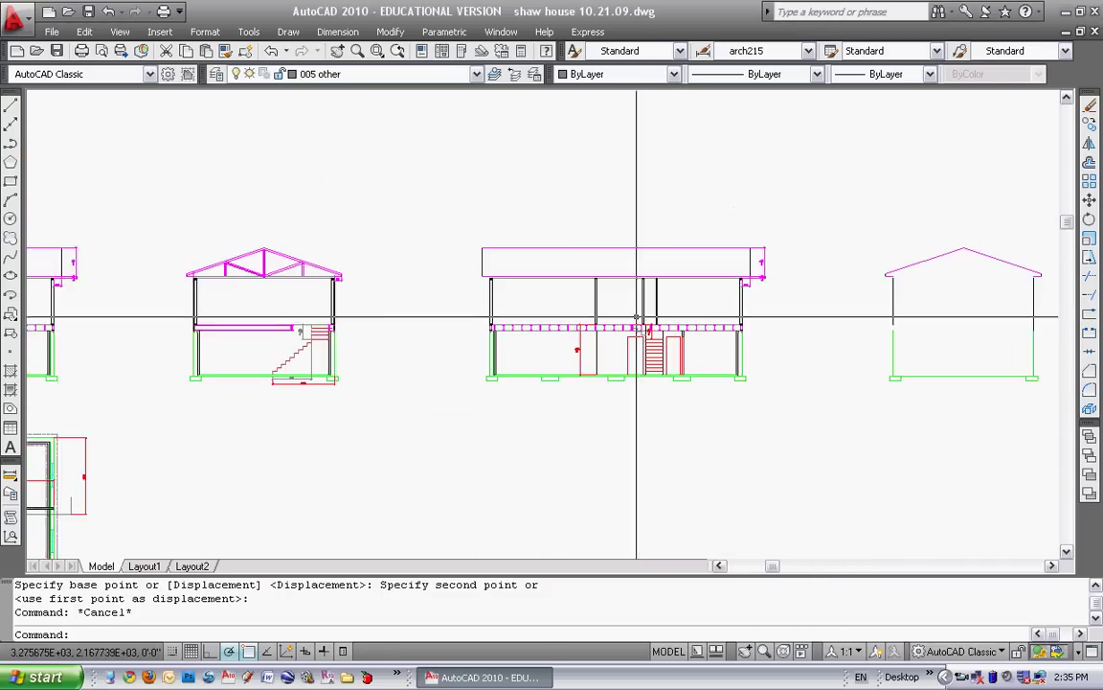
{"action": "scroll", "coordinate": [616, 316], "scroll_direction": "up", "scroll_amount": 1}
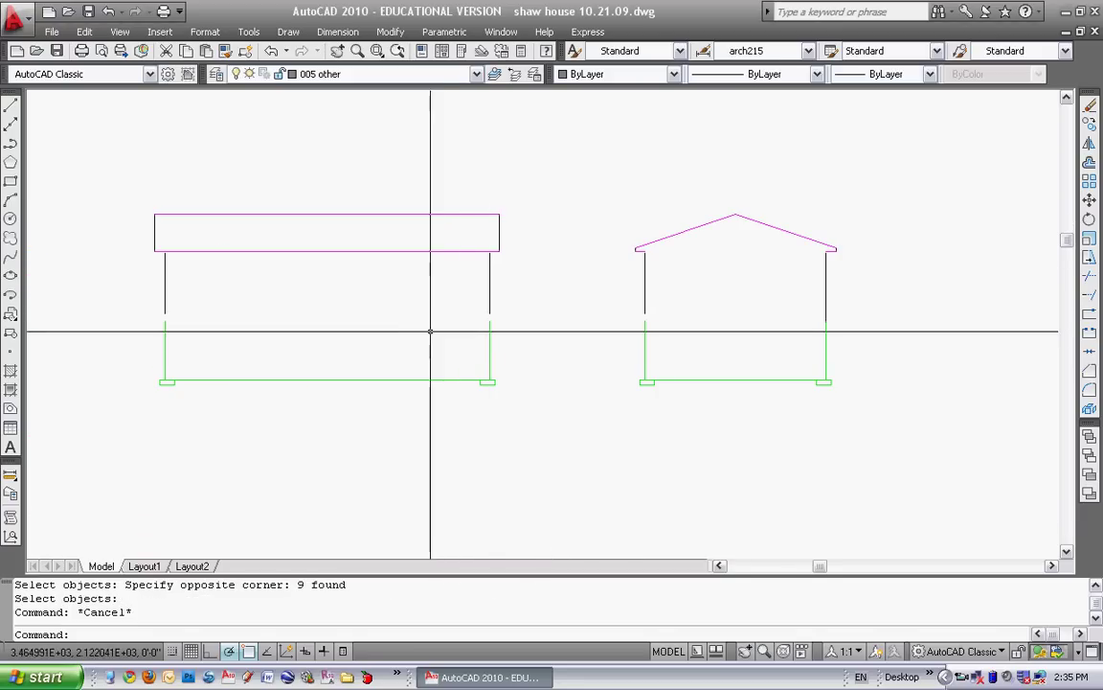
{"action": "scroll", "coordinate": [400, 310], "scroll_direction": "down", "scroll_amount": 3}
{"action": "middle_click_drag", "start_coordinate": [471, 319], "coordinate": [528, 313]}
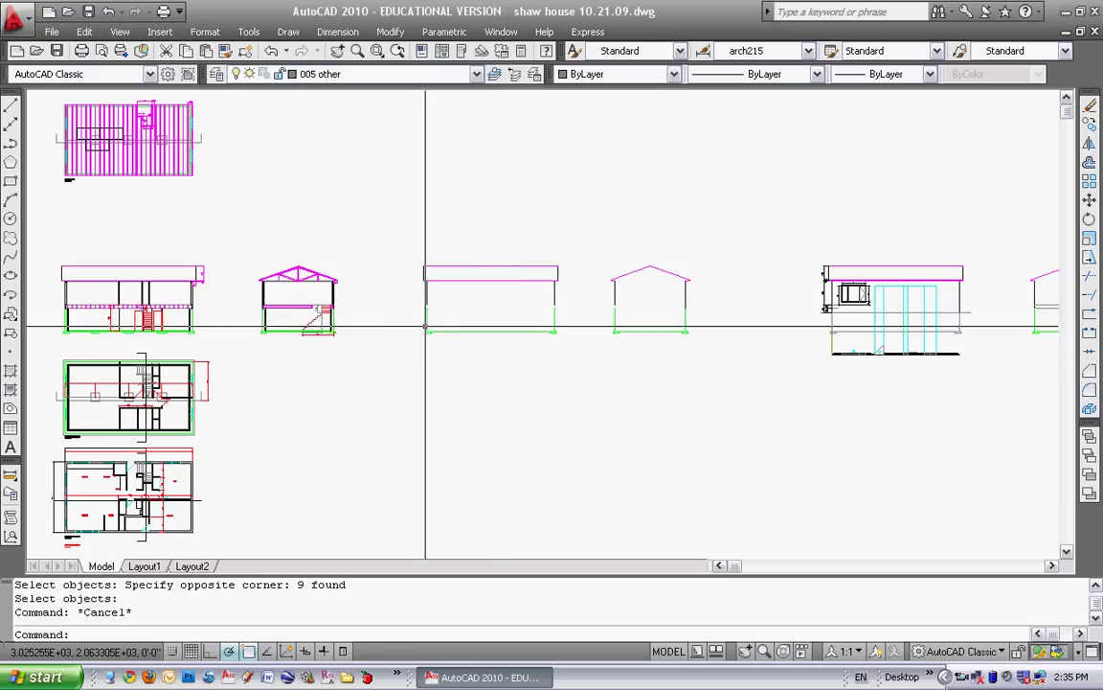
Copy the upper and lower floor lines from the original cross section to the left wall of the long elevation outline
{"action": "scroll", "coordinate": [289, 302], "scroll_direction": "up", "scroll_amount": 10}
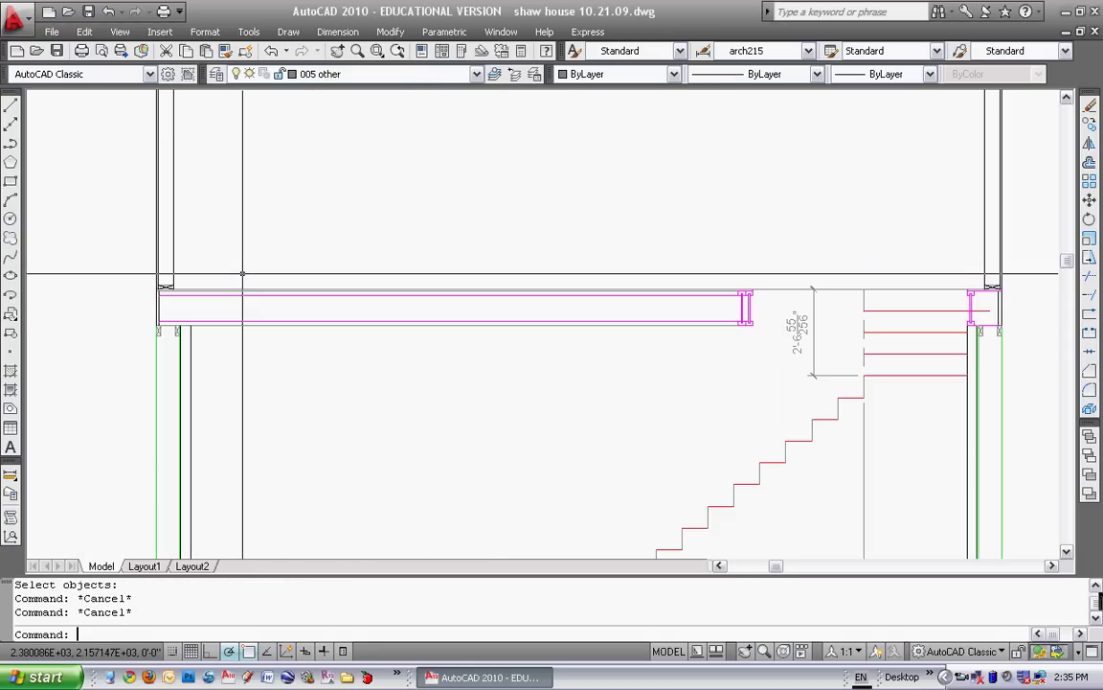
{"action": "type", "text": "o"}
{"action": "key", "text": "Return"}
{"action": "scroll", "coordinate": [241, 274], "scroll_direction": "up", "scroll_amount": 3}
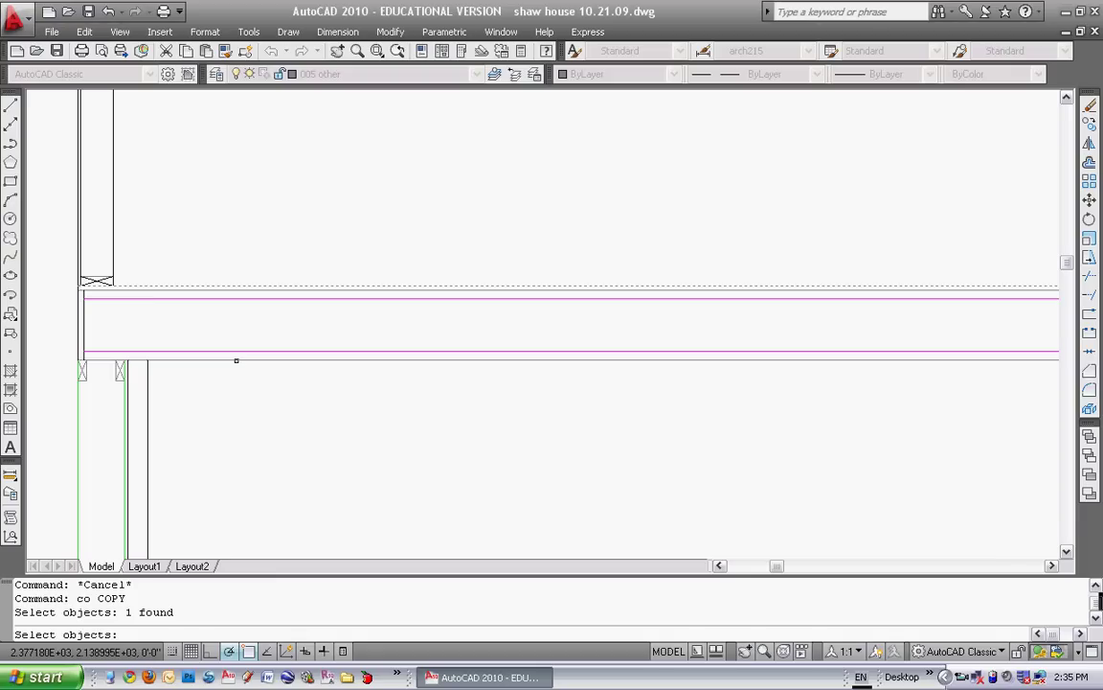
{"action": "key", "text": "Return"}
{"action": "left_click", "coordinate": [255, 383]}
{"action": "scroll", "coordinate": [598, 402], "scroll_direction": "down", "scroll_amount": 3}
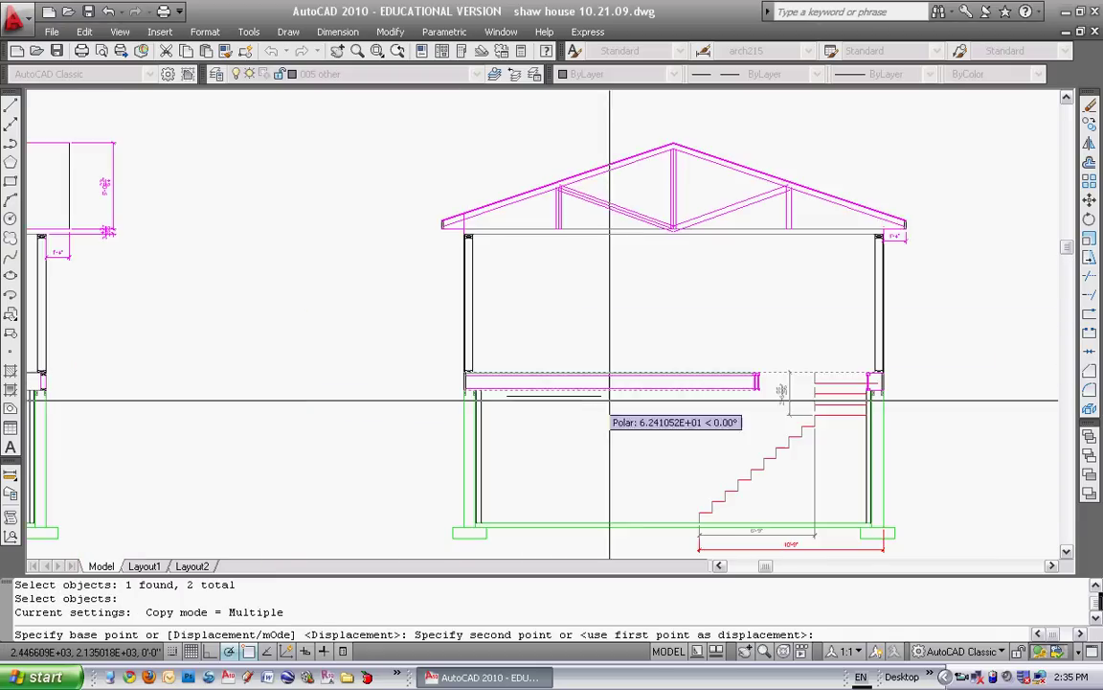
{"action": "middle_click_drag", "start_coordinate": [669, 402], "coordinate": [196, 397]}
{"action": "middle_click_drag", "start_coordinate": [625, 410], "coordinate": [373, 405]}
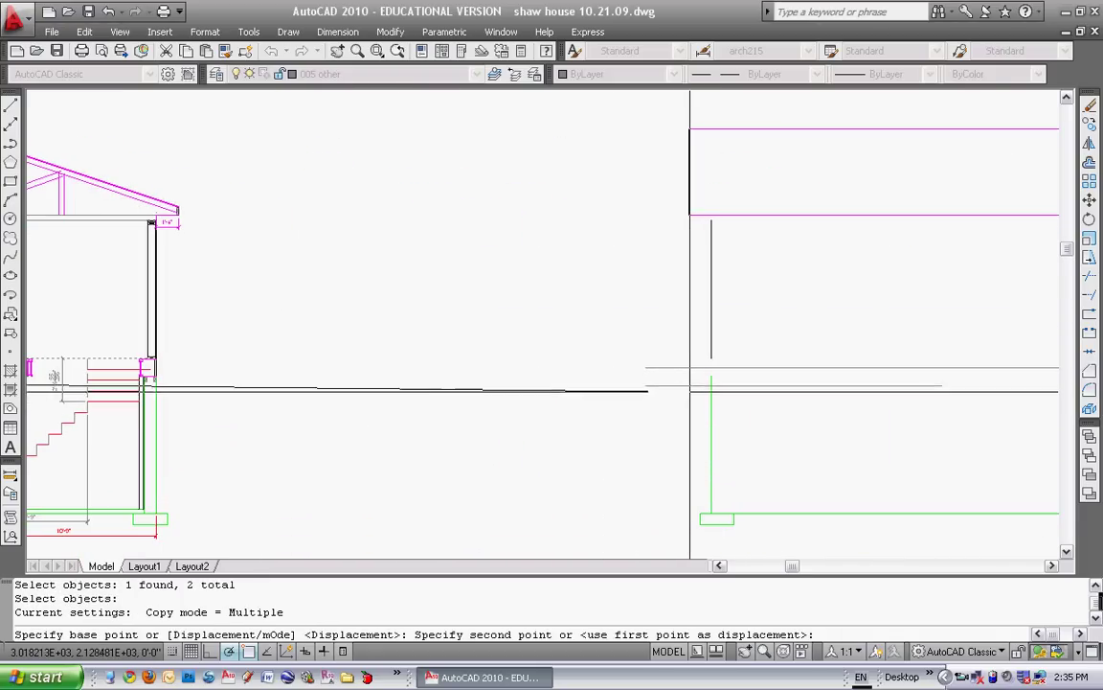
{"action": "left_click", "coordinate": [696, 382]}
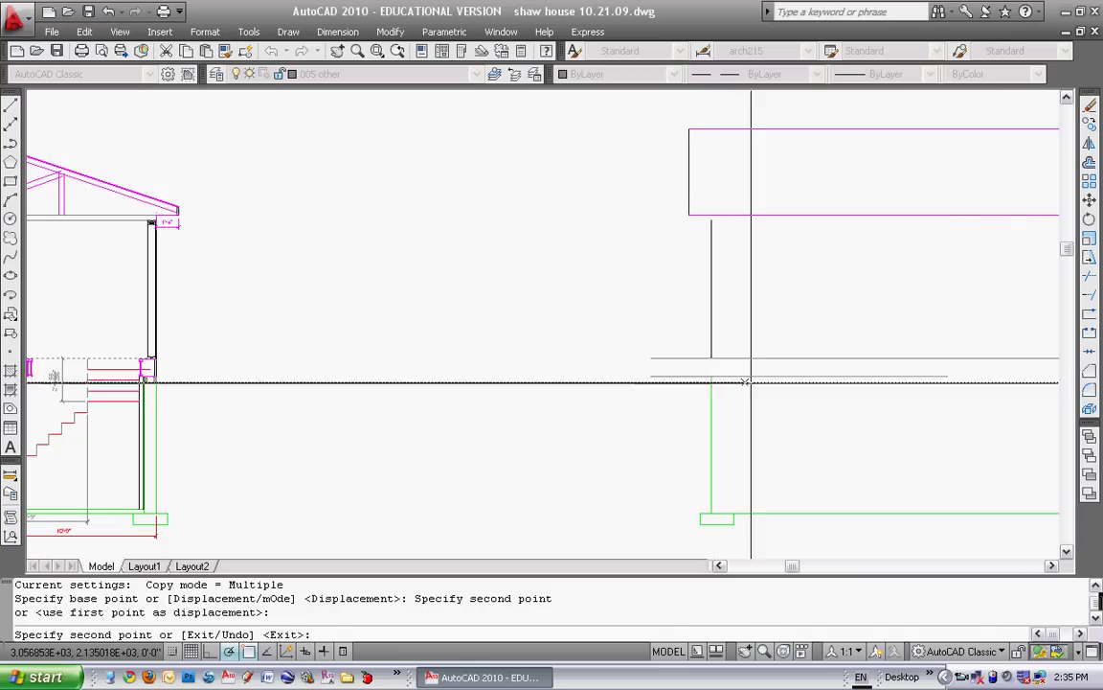
Place another copy of the two floor lines across the left wall of the gable-end outline with object snap off
{"action": "scroll", "coordinate": [757, 388], "scroll_direction": "down", "scroll_amount": 4}
{"action": "scroll", "coordinate": [682, 412], "scroll_direction": "up", "scroll_amount": 5}
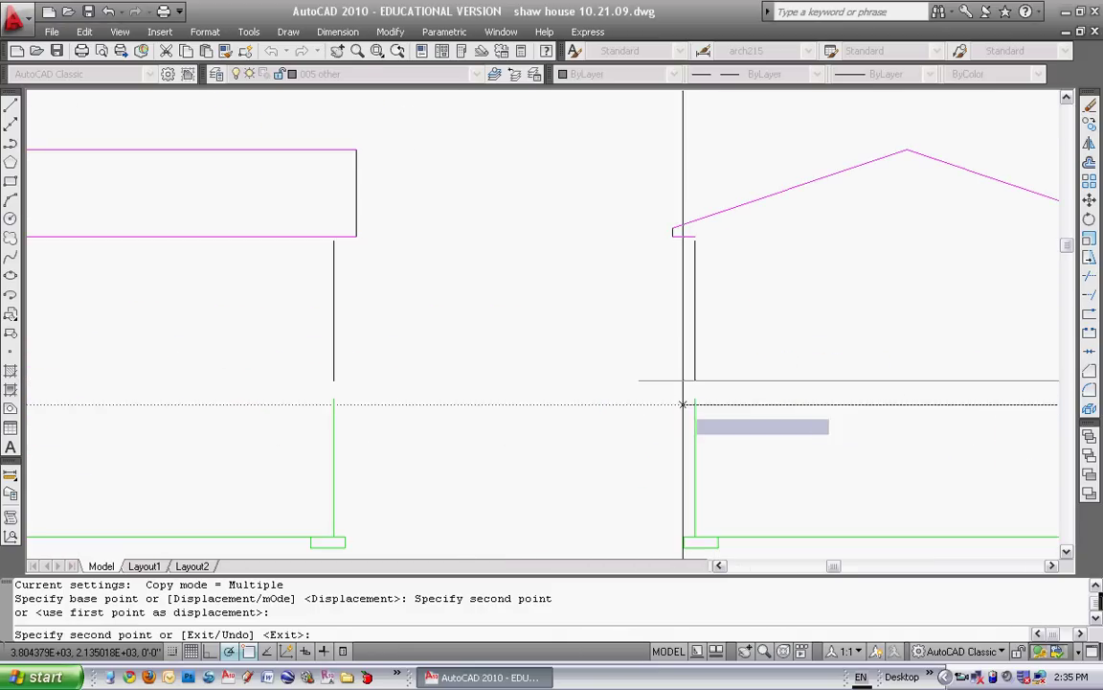
{"action": "key", "text": "F3"}
{"action": "key", "text": "Escape"}
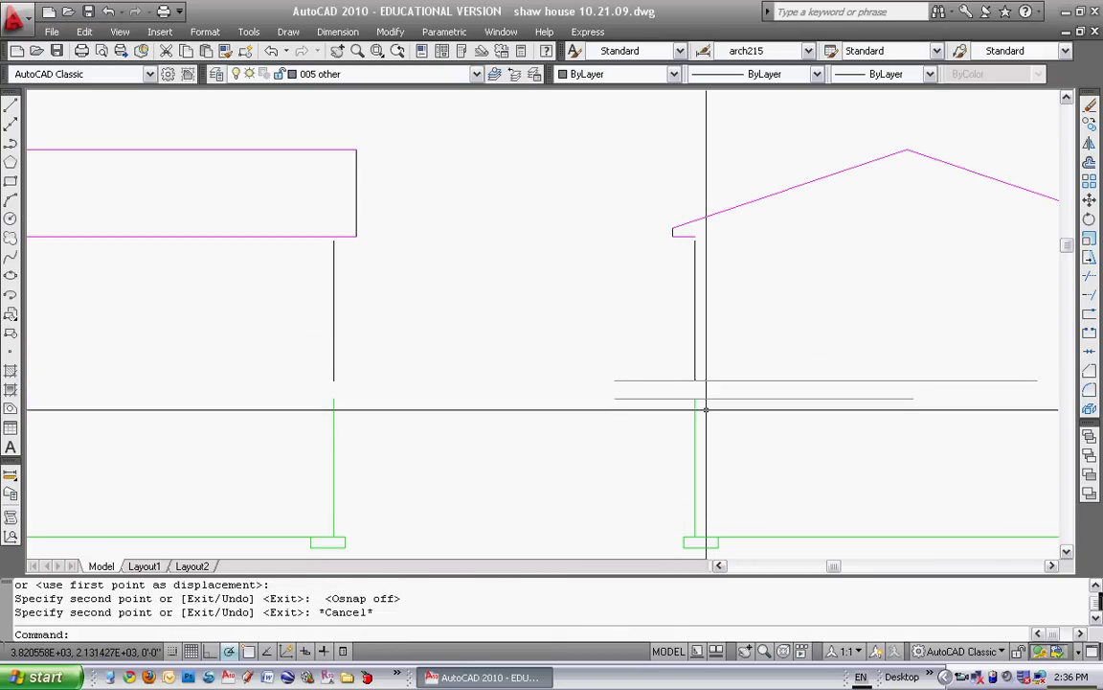
Trim the two floor lines where they project outside the left wall of the gable-end outline
{"action": "type", "text": "tr"}
{"action": "key", "text": "space"}
{"action": "left_click", "coordinate": [711, 368]}
{"action": "left_click", "coordinate": [670, 422]}
{"action": "key", "text": "space"}
{"action": "left_click", "coordinate": [660, 362]}
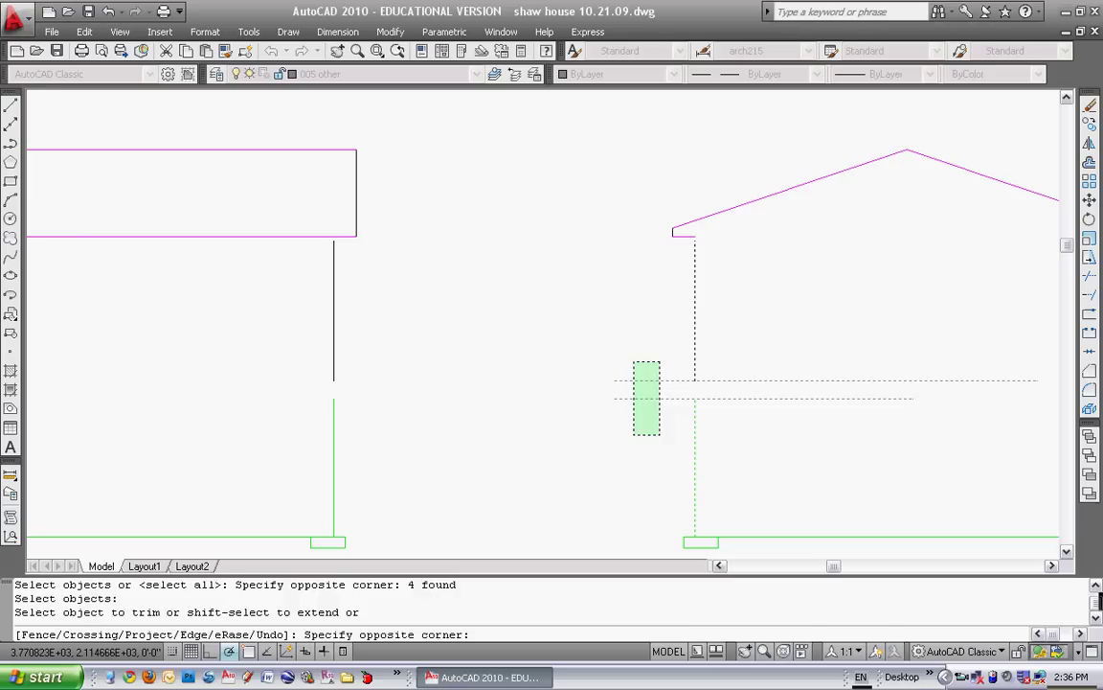
{"action": "left_click", "coordinate": [631, 434]}
{"action": "key", "text": "Escape"}
{"action": "key", "text": "Escape"}
Trim the two floor lines where they project outside the left wall of the long elevation
{"action": "scroll", "coordinate": [673, 390], "scroll_direction": "down", "scroll_amount": 2}
{"action": "middle_click_drag", "start_coordinate": [599, 394], "coordinate": [774, 377]}
{"action": "scroll", "coordinate": [469, 373], "scroll_direction": "up", "scroll_amount": 3}
{"action": "key", "text": "Escape"}
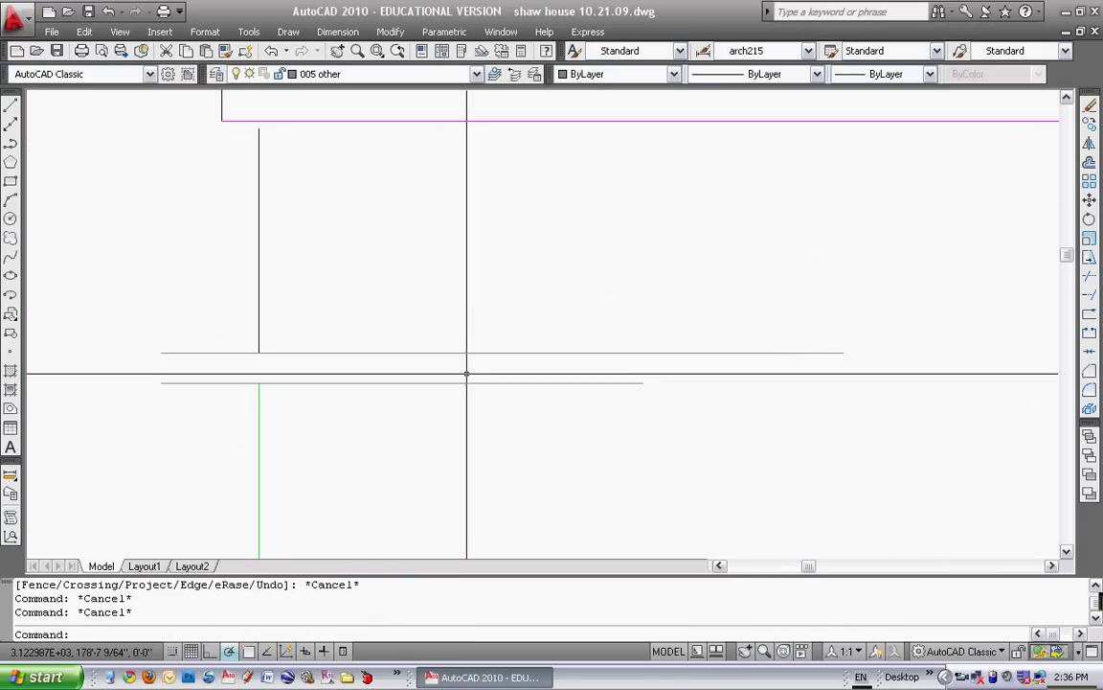
{"action": "type", "text": "tr"}
{"action": "key", "text": "Return"}
{"action": "left_click", "coordinate": [311, 309]}
{"action": "left_click", "coordinate": [226, 398]}
{"action": "key", "text": "Escape"}
{"action": "key", "text": "Escape"}
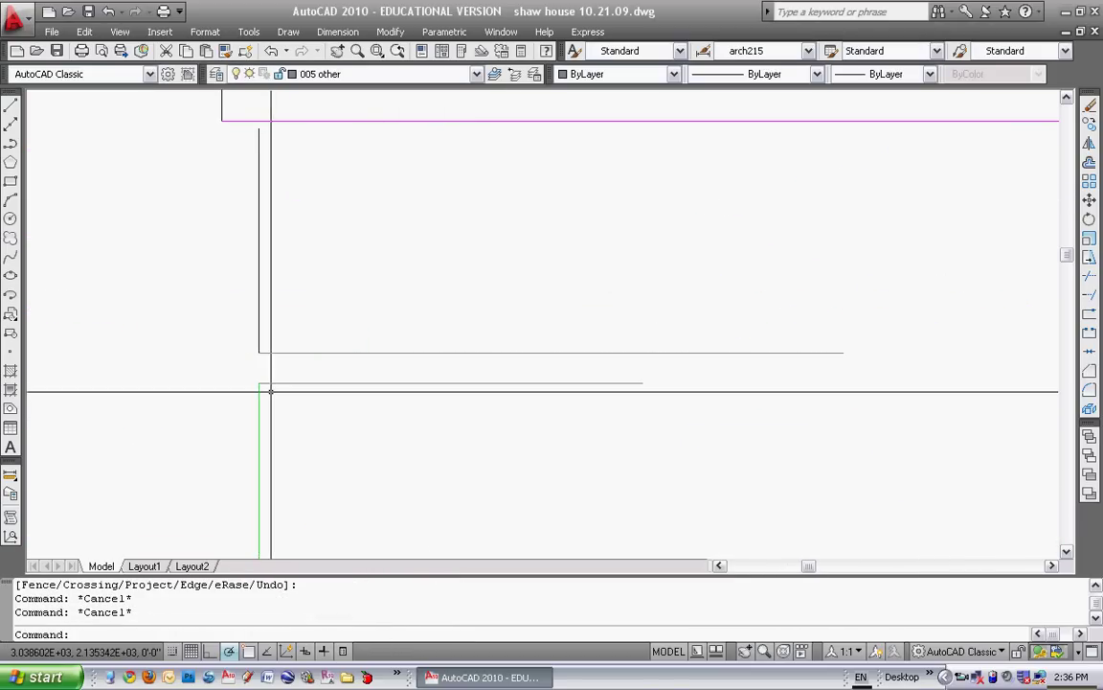
Offset the long elevation's left upper wall line and left foundation wall line 24 inward
{"action": "middle_click_drag", "start_coordinate": [260, 386], "coordinate": [357, 381]}
{"action": "key", "text": "Escape"}
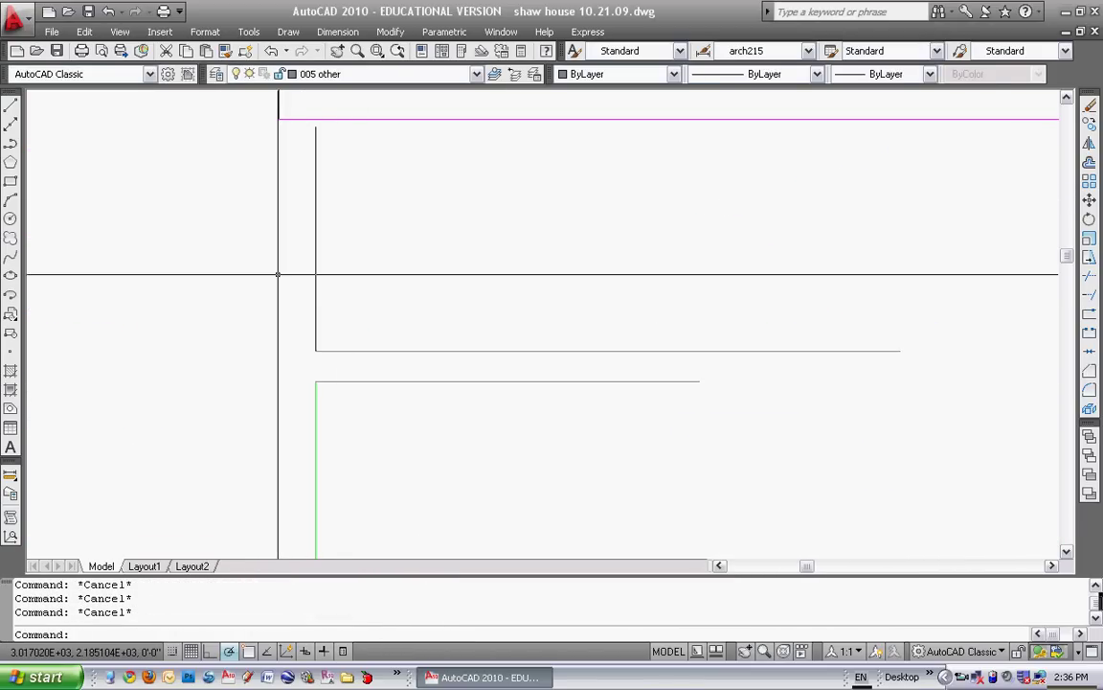
{"action": "type", "text": "o"}
{"action": "key", "text": "Return"}
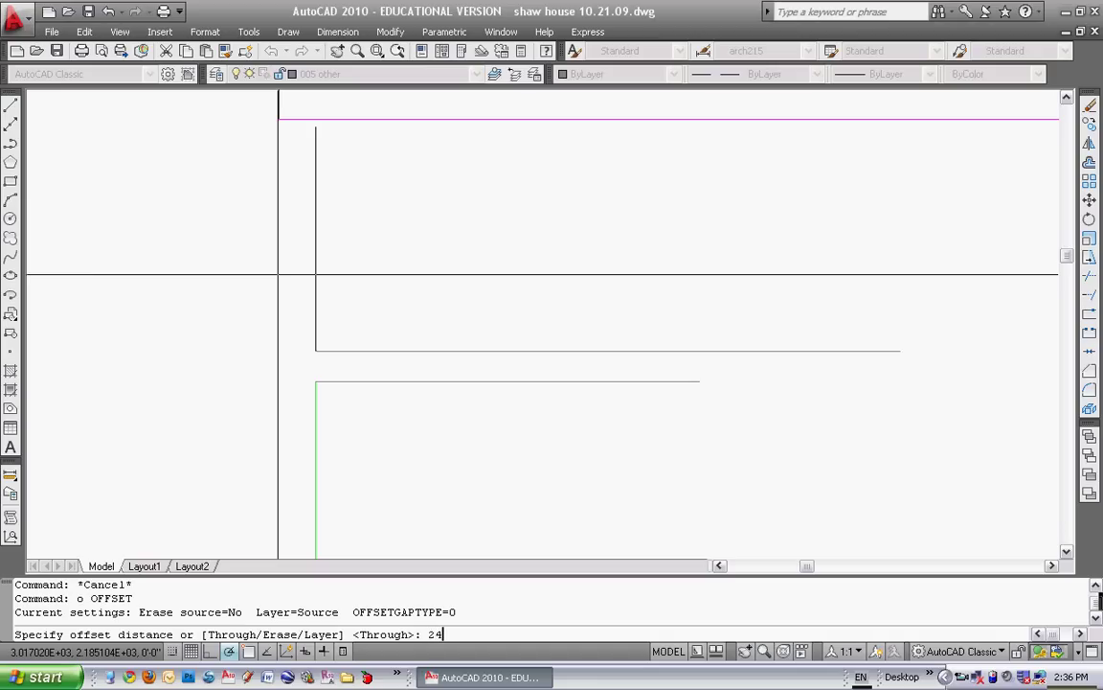
{"action": "type", "text": "24"}
{"action": "key", "text": "Return"}
{"action": "left_click", "coordinate": [317, 305]}
{"action": "left_click", "coordinate": [383, 310]}
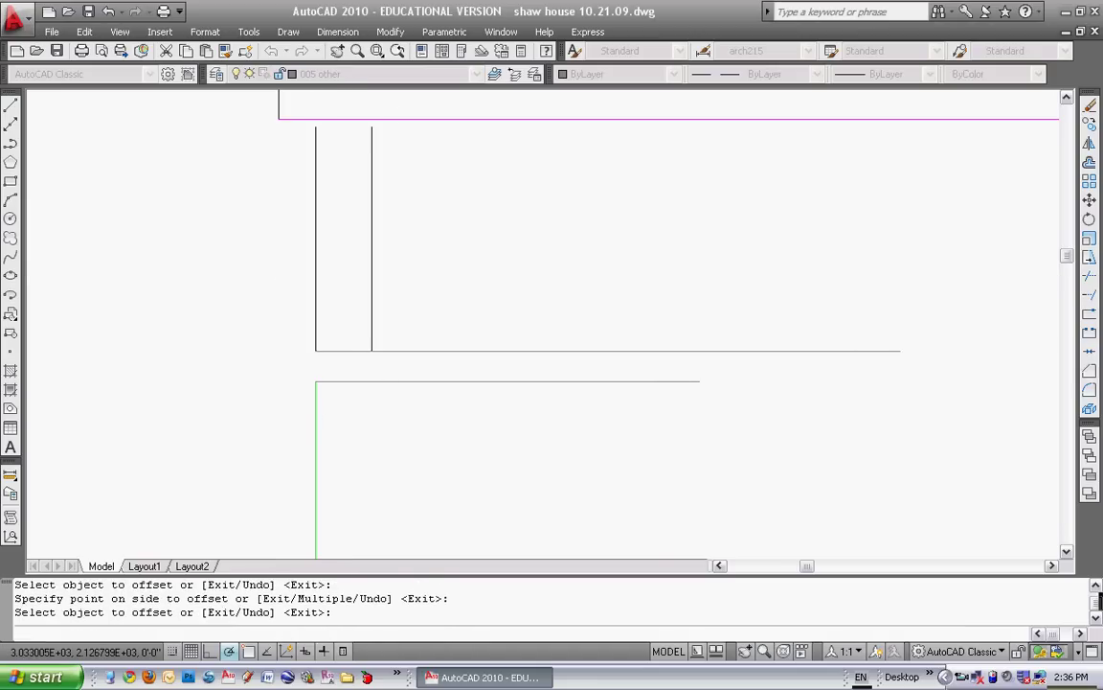
{"action": "left_click", "coordinate": [317, 460]}
{"action": "left_click", "coordinate": [427, 406]}
{"action": "key", "text": "Escape"}
Trim both floor lines beyond the offset wall lines, leaving short segments at the long elevation's left wall
{"action": "type", "text": "tr"}
{"action": "key", "text": "Return"}
{"action": "left_click", "coordinate": [387, 297]}
{"action": "left_click", "coordinate": [353, 395]}
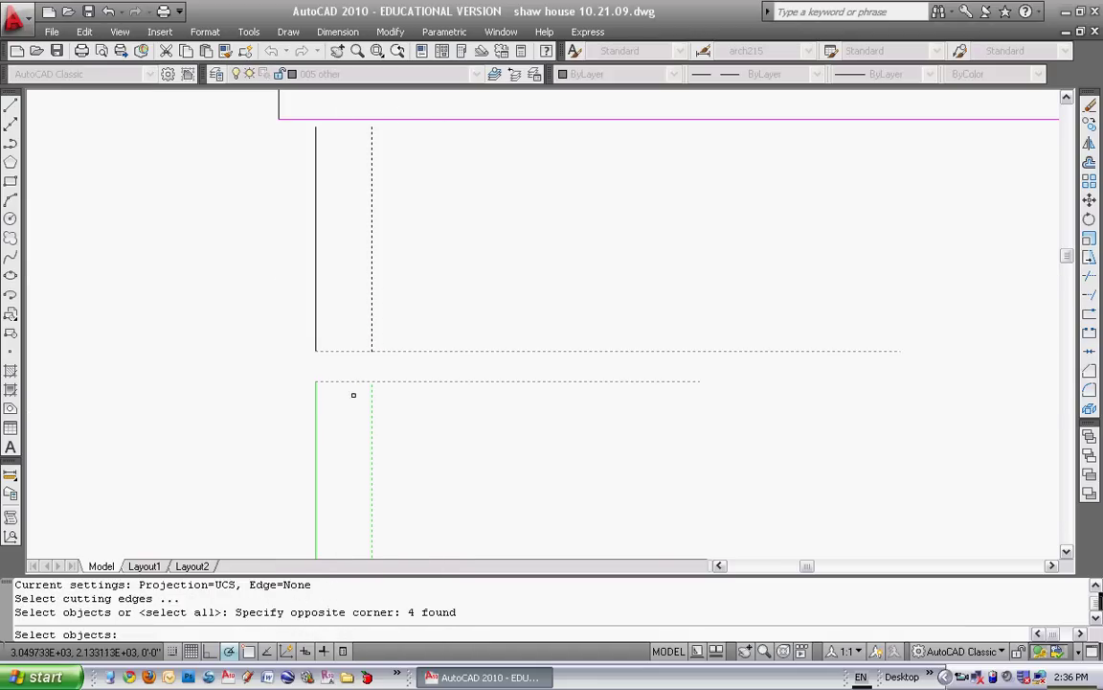
{"action": "key", "text": "Return"}
{"action": "left_click", "coordinate": [435, 307]}
{"action": "left_click", "coordinate": [410, 400]}
{"action": "key", "text": "Escape"}
{"action": "key", "text": "Escape"}
Erase the two offset wall lines used as trimming guides on the long elevation
{"action": "type", "text": "e"}
{"action": "key", "text": "Return"}
{"action": "left_click", "coordinate": [391, 298]}
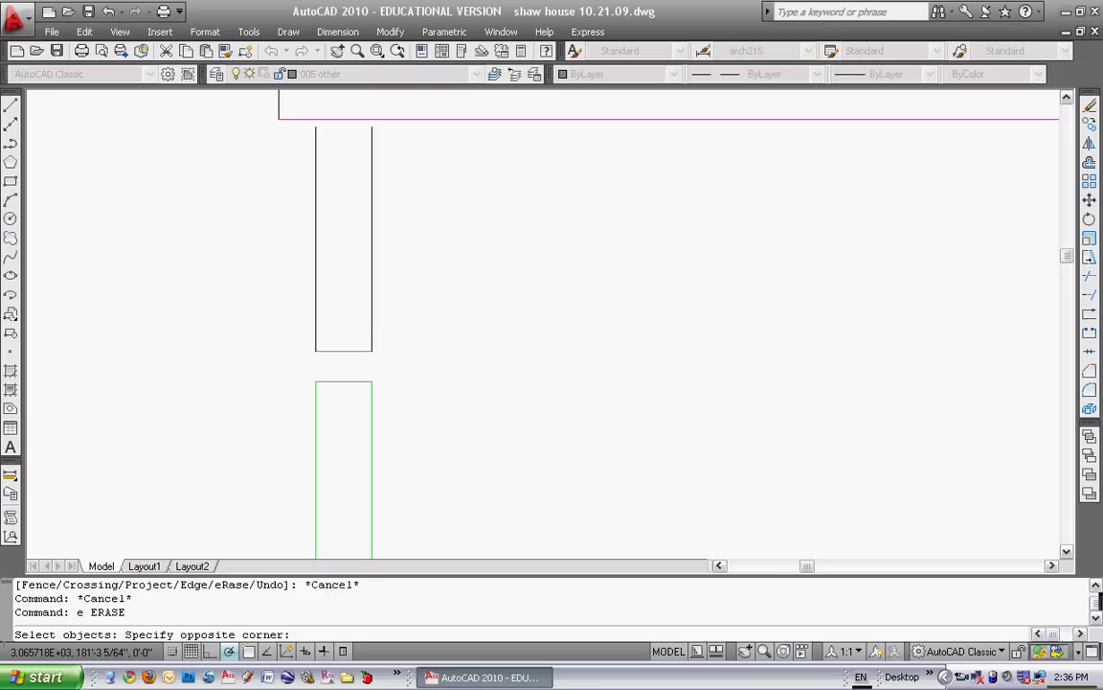
{"action": "left_click", "coordinate": [419, 420]}
{"action": "left_click", "coordinate": [367, 438]}
{"action": "key", "text": "Return"}
{"action": "key", "text": "Escape"}
{"action": "key", "text": "Escape"}
Mirror the two short floor lines to the long elevation's right wall about a vertical axis through the base line's midpoint, keeping the originals
{"action": "scroll", "coordinate": [447, 389], "scroll_direction": "down", "scroll_amount": 2}
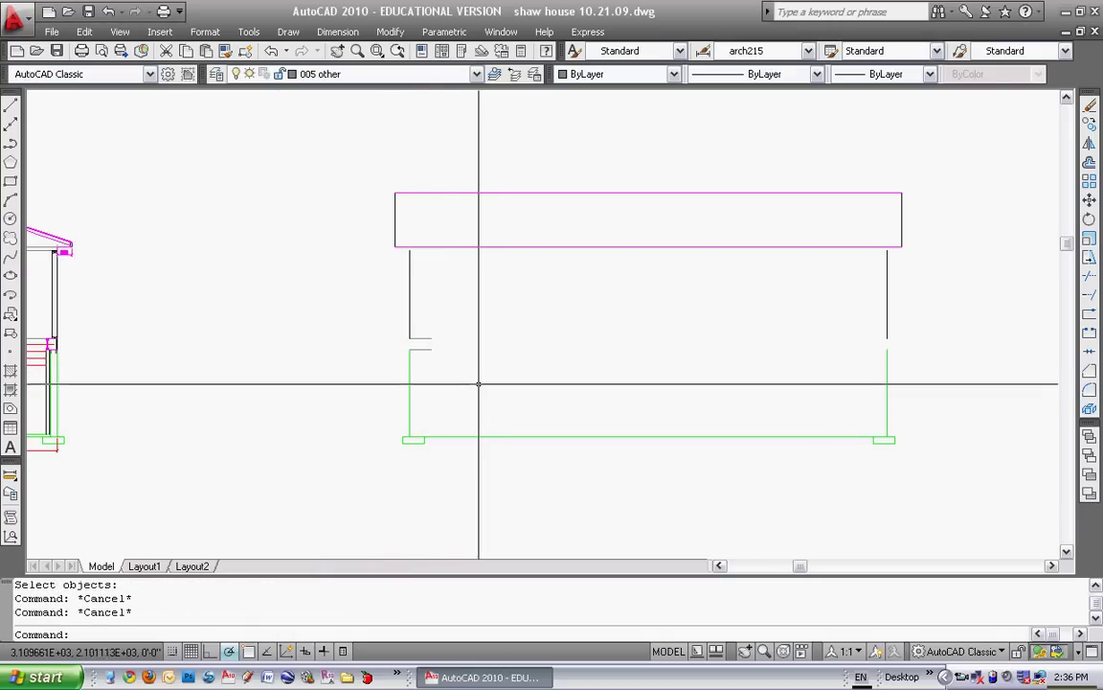
{"action": "key", "text": "Escape"}
{"action": "scroll", "coordinate": [425, 361], "scroll_direction": "up", "scroll_amount": 2}
{"action": "type", "text": "mi"}
{"action": "key", "text": "Return"}
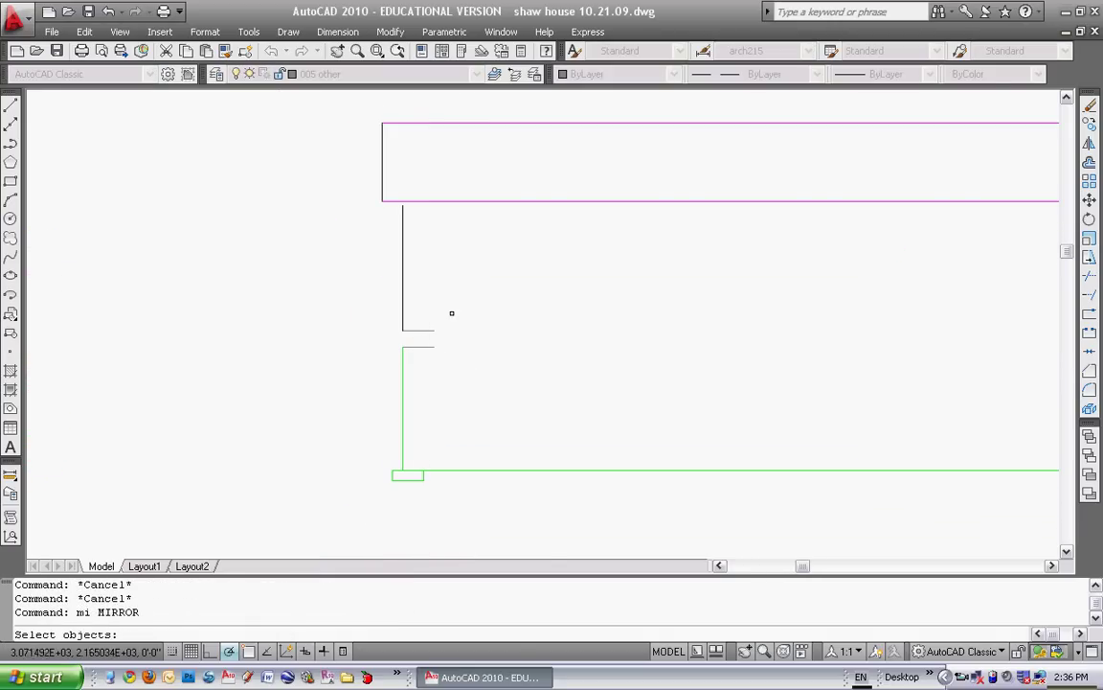
{"action": "left_click", "coordinate": [451, 313]}
{"action": "left_click", "coordinate": [422, 352]}
{"action": "key", "text": "Return"}
{"action": "middle_click_drag", "start_coordinate": [762, 449], "coordinate": [632, 480]}
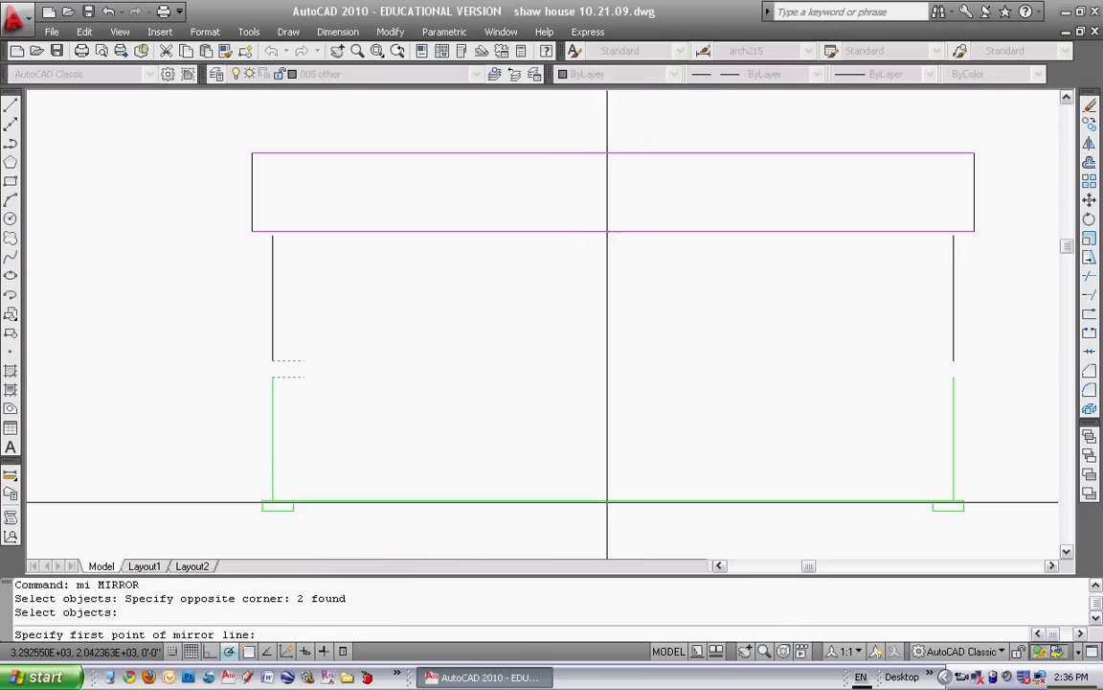
{"action": "key", "text": "F3"}
{"action": "left_click", "coordinate": [611, 502]}
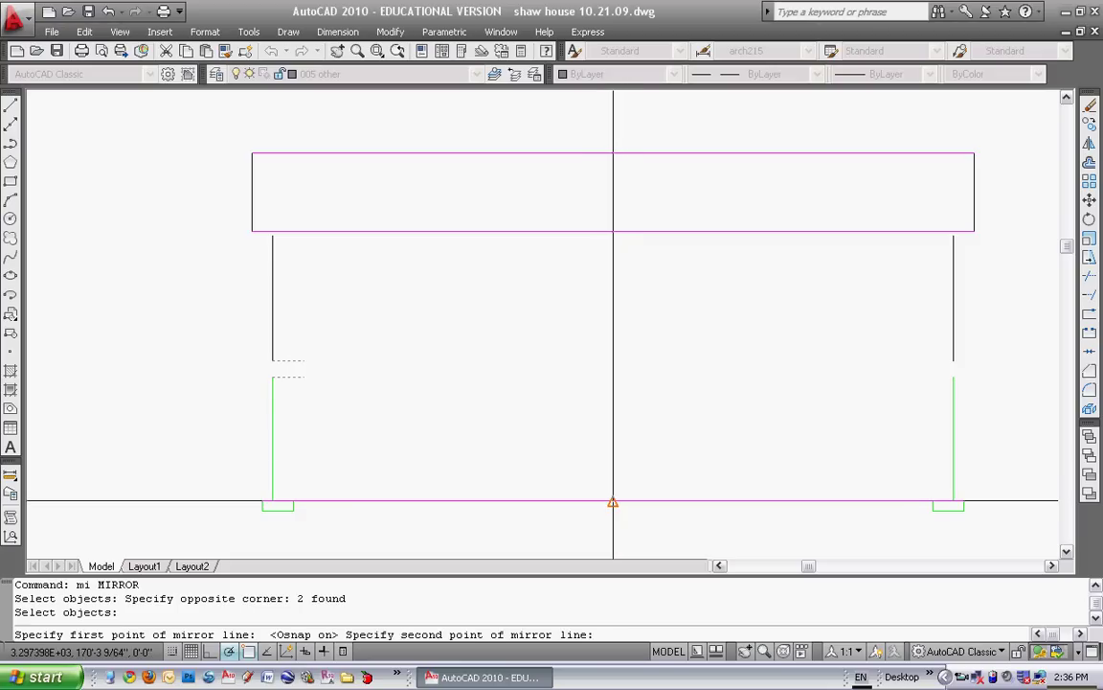
{"action": "left_click", "coordinate": [605, 393]}
{"action": "key", "text": "Escape"}
{"action": "scroll", "coordinate": [519, 415], "scroll_direction": "down", "scroll_amount": 5}
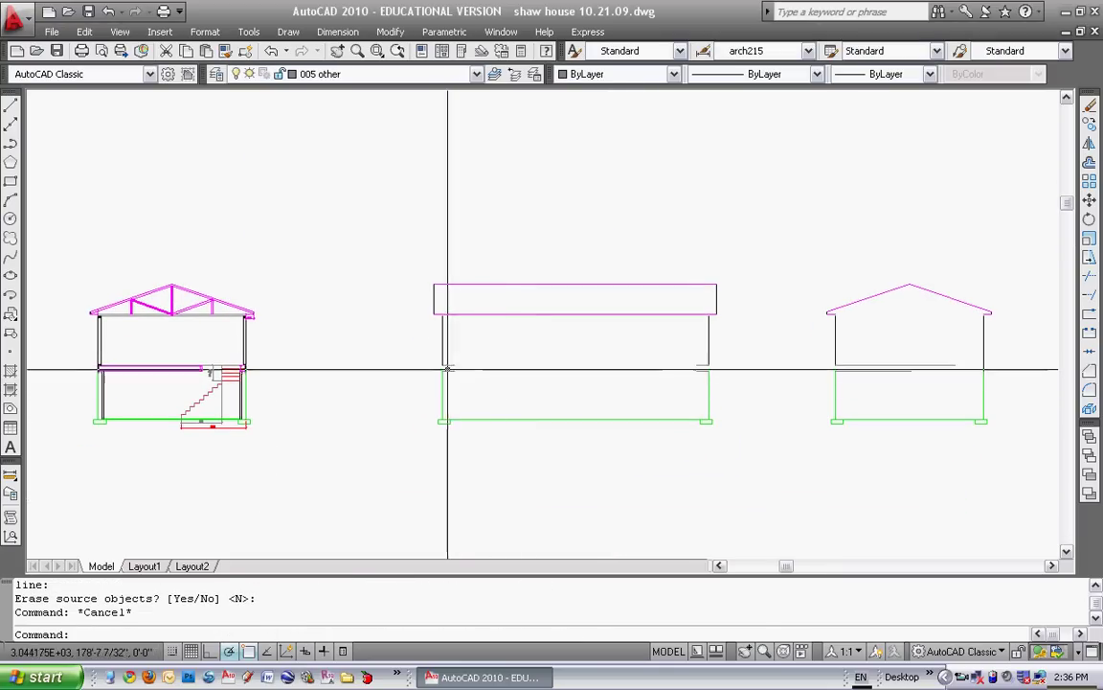
{"action": "scroll", "coordinate": [443, 370], "scroll_direction": "up", "scroll_amount": 7}
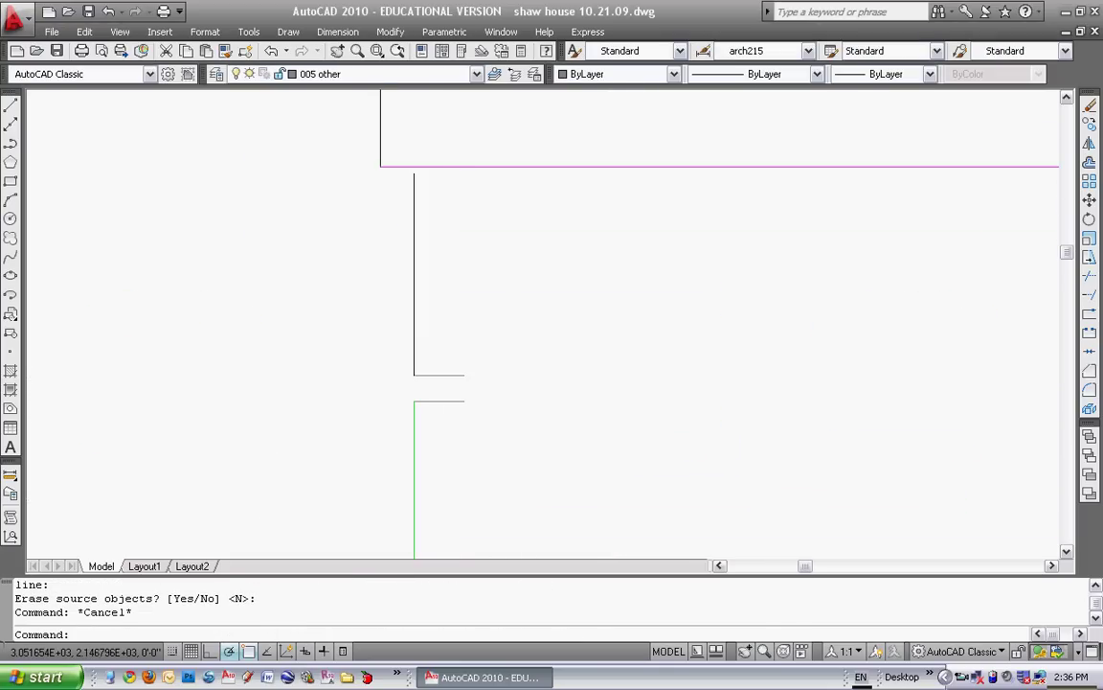
{"action": "scroll", "coordinate": [449, 403], "scroll_direction": "down", "scroll_amount": 6}
{"action": "scroll", "coordinate": [464, 381], "scroll_direction": "down", "scroll_amount": 1}
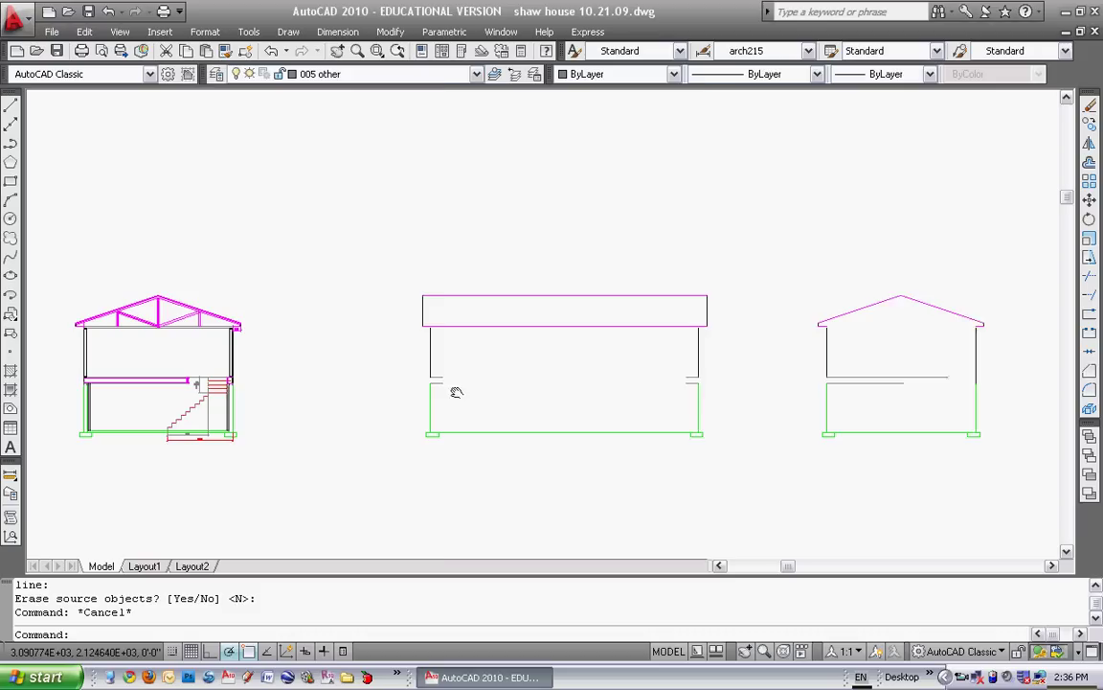
{"action": "middle_click_drag", "start_coordinate": [454, 383], "coordinate": [409, 369]}
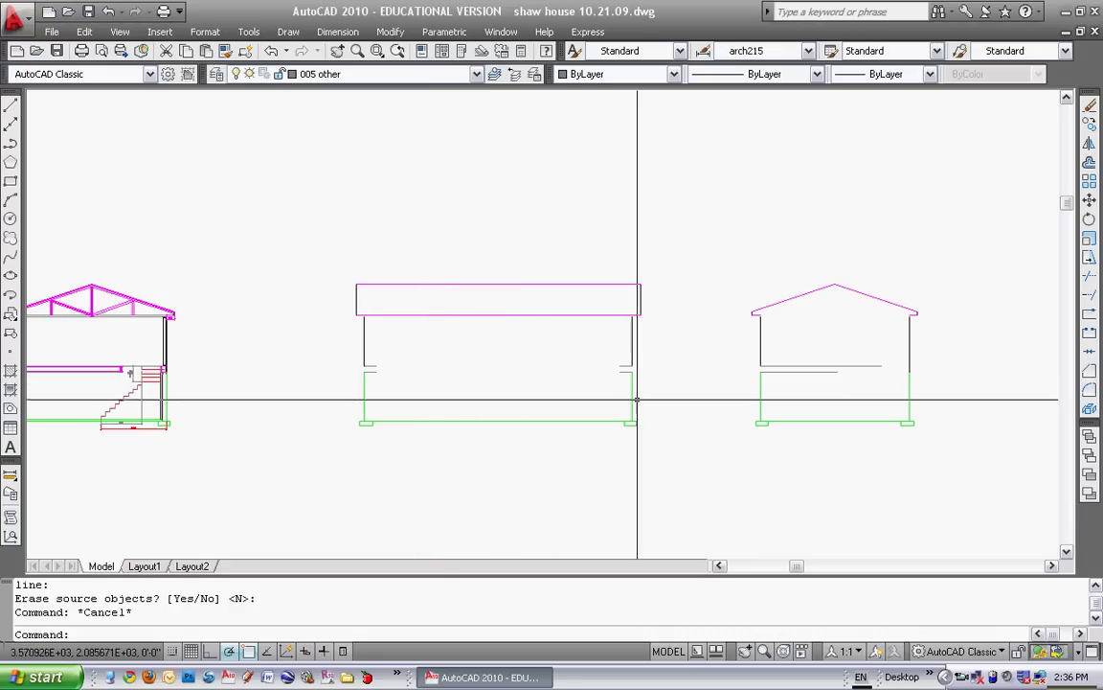
Offset the upper short floor line at the long elevation's left wall 2'6" downward
{"action": "middle_click_drag", "start_coordinate": [375, 393], "coordinate": [337, 348]}
{"action": "scroll", "coordinate": [337, 349], "scroll_direction": "up", "scroll_amount": 3}
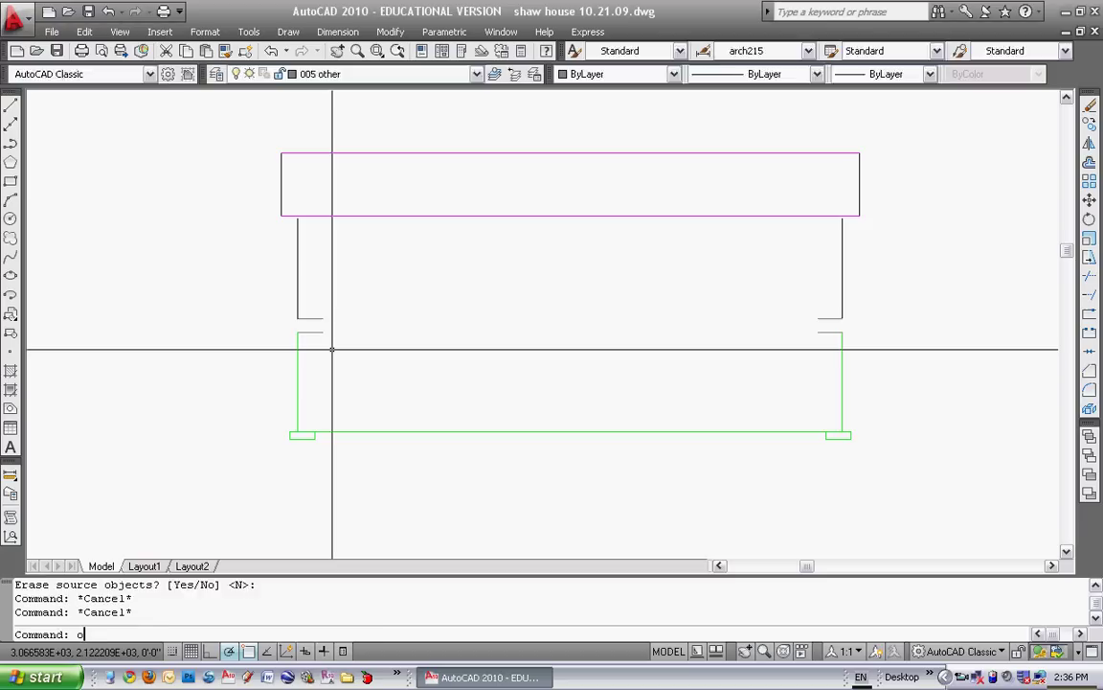
{"action": "key", "text": "Return"}
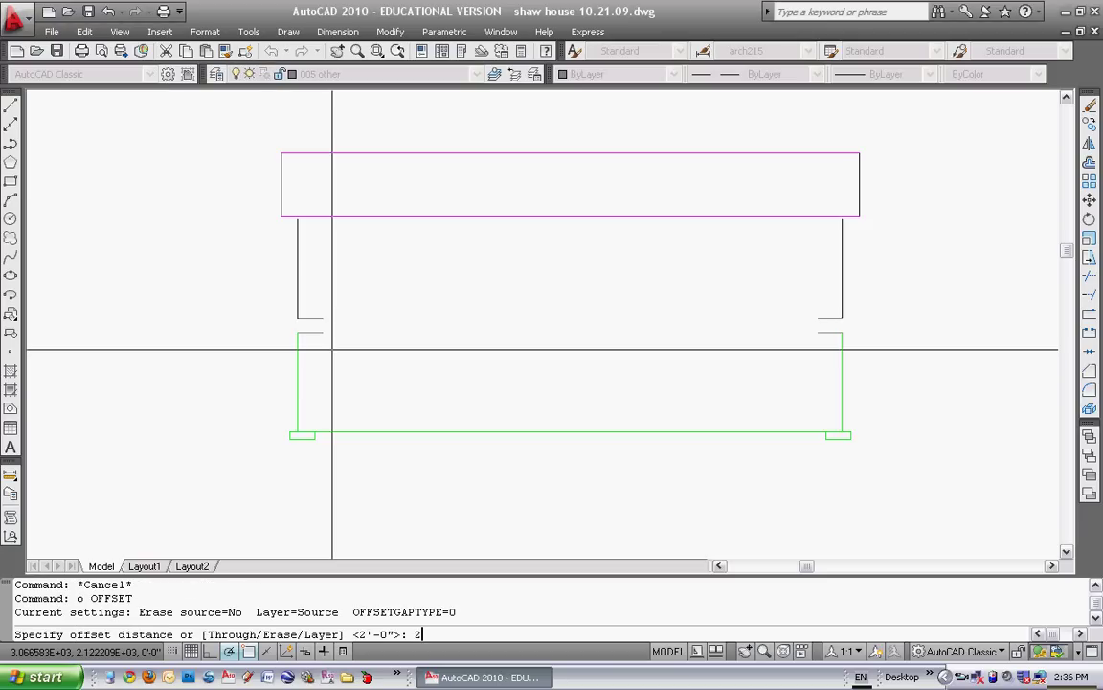
{"action": "type", "text": "2'6"}
{"action": "key", "text": "Return"}
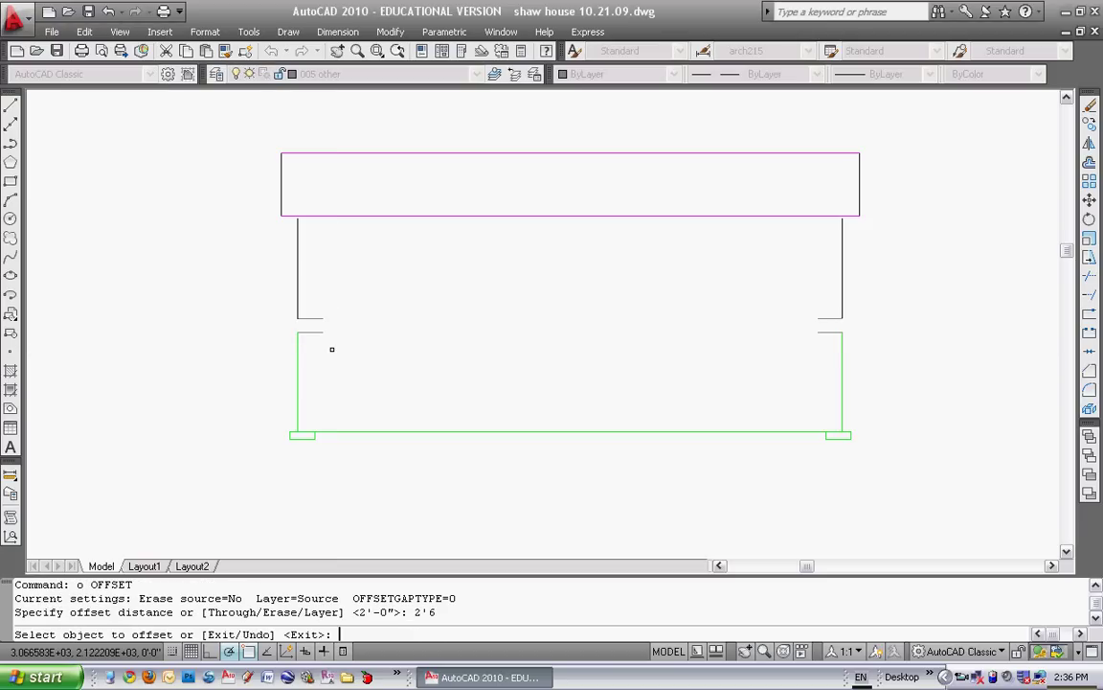
{"action": "left_click", "coordinate": [311, 316]}
{"action": "left_click", "coordinate": [333, 418]}
{"action": "key", "text": "Escape"}
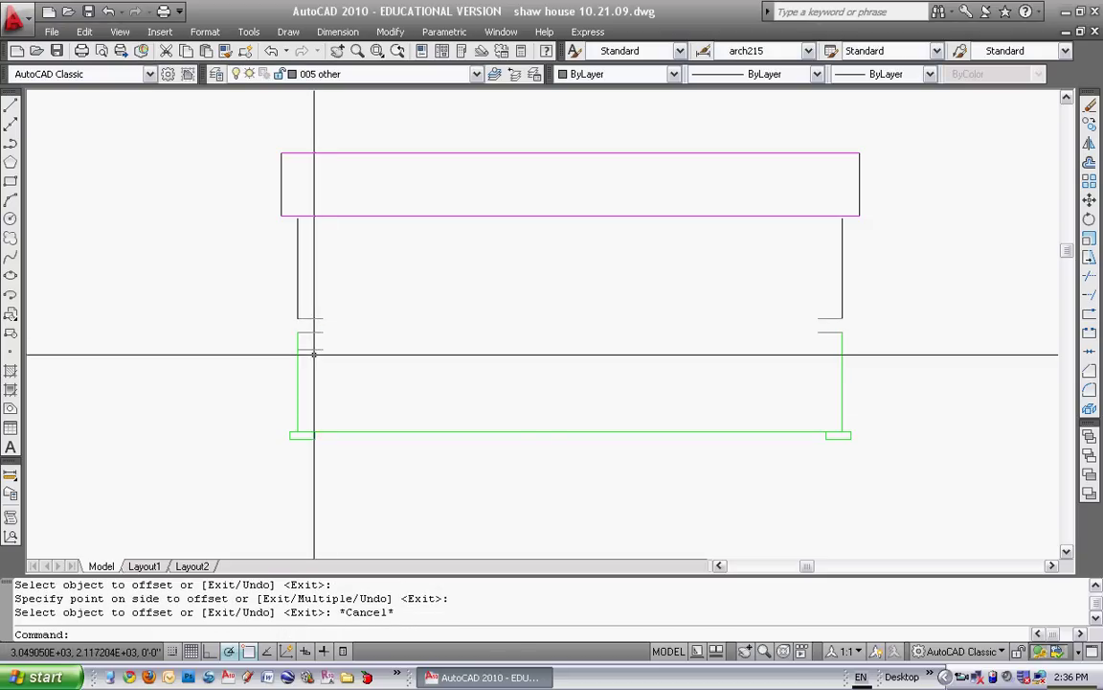
Stretch the outer end of the offset line 30 outward past the left foundation wall
{"action": "left_click", "coordinate": [294, 349]}
{"action": "left_click", "coordinate": [295, 350]}
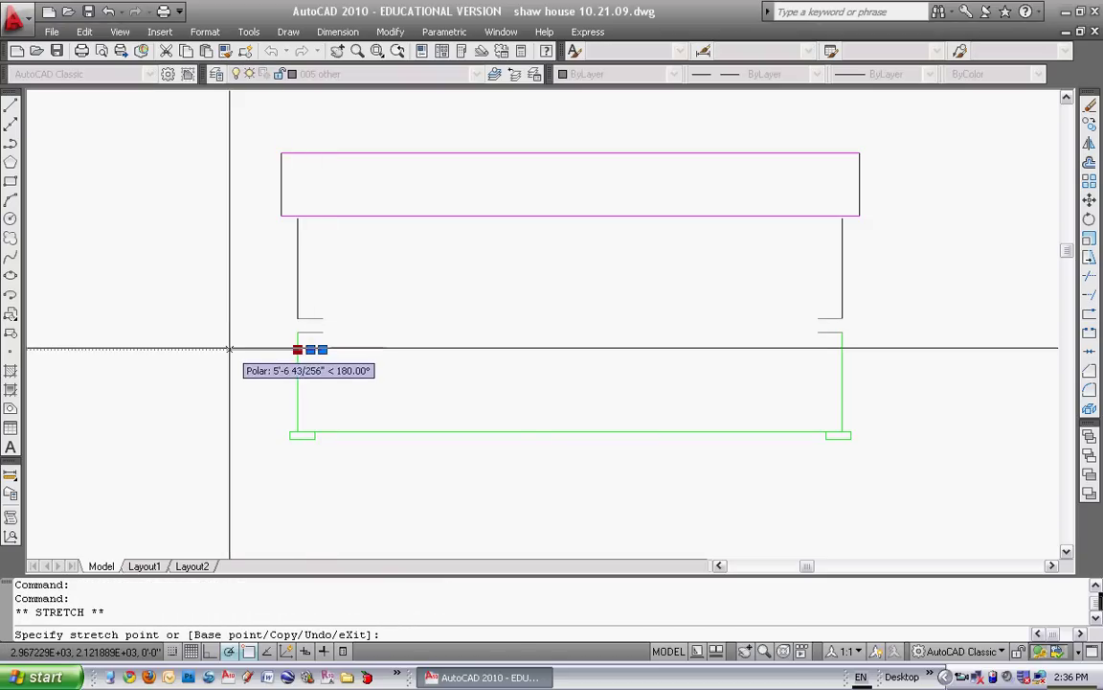
{"action": "type", "text": "30"}
{"action": "key", "text": "Return"}
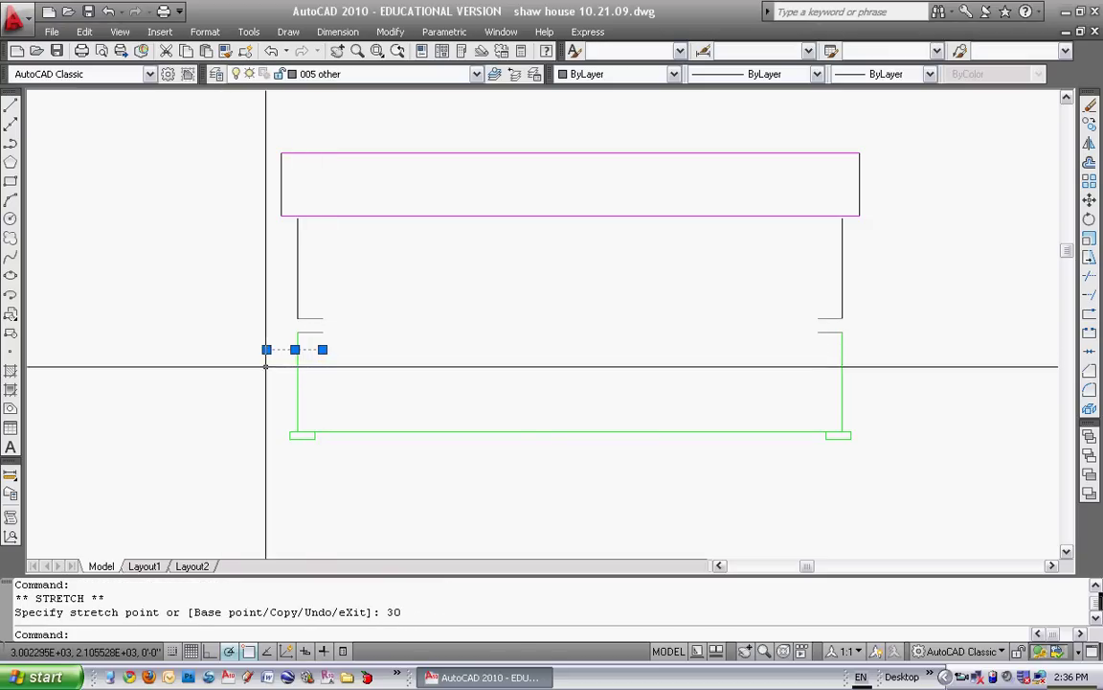
{"action": "key", "text": "Escape"}
{"action": "key", "text": "Escape"}
Extend the offset line across the long elevation to the right foundation wall
{"action": "type", "text": "ex"}
{"action": "key", "text": "Return"}
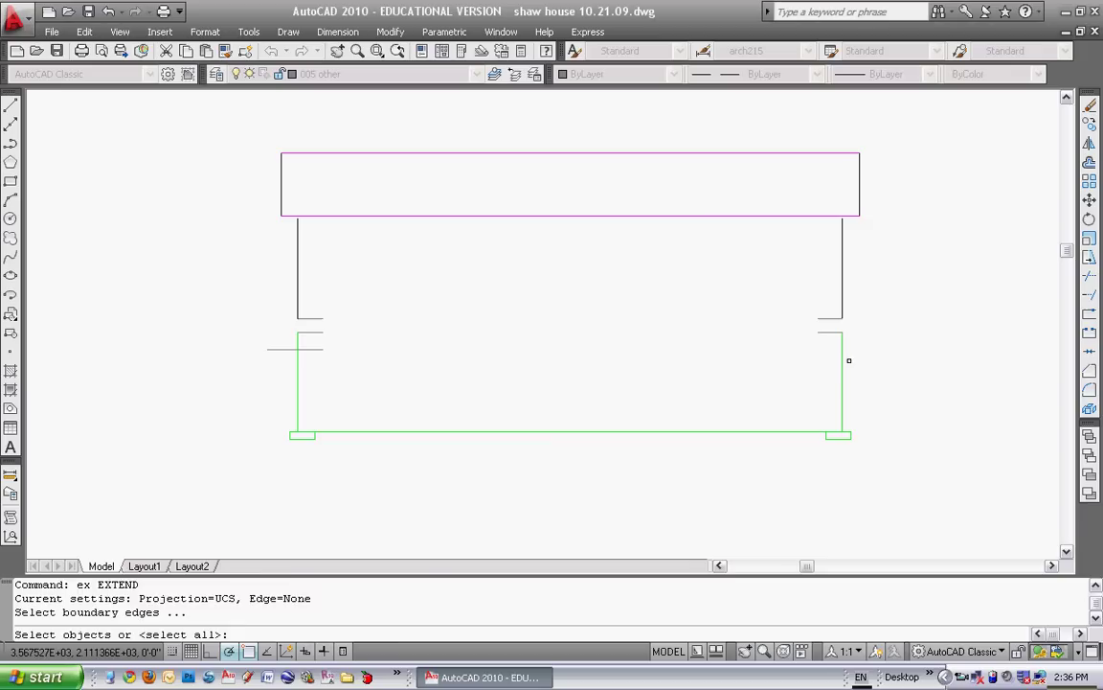
{"action": "left_click", "coordinate": [849, 362]}
{"action": "left_click", "coordinate": [800, 375]}
{"action": "key", "text": "Return"}
{"action": "left_click", "coordinate": [318, 349]}
{"action": "key", "text": "Escape"}
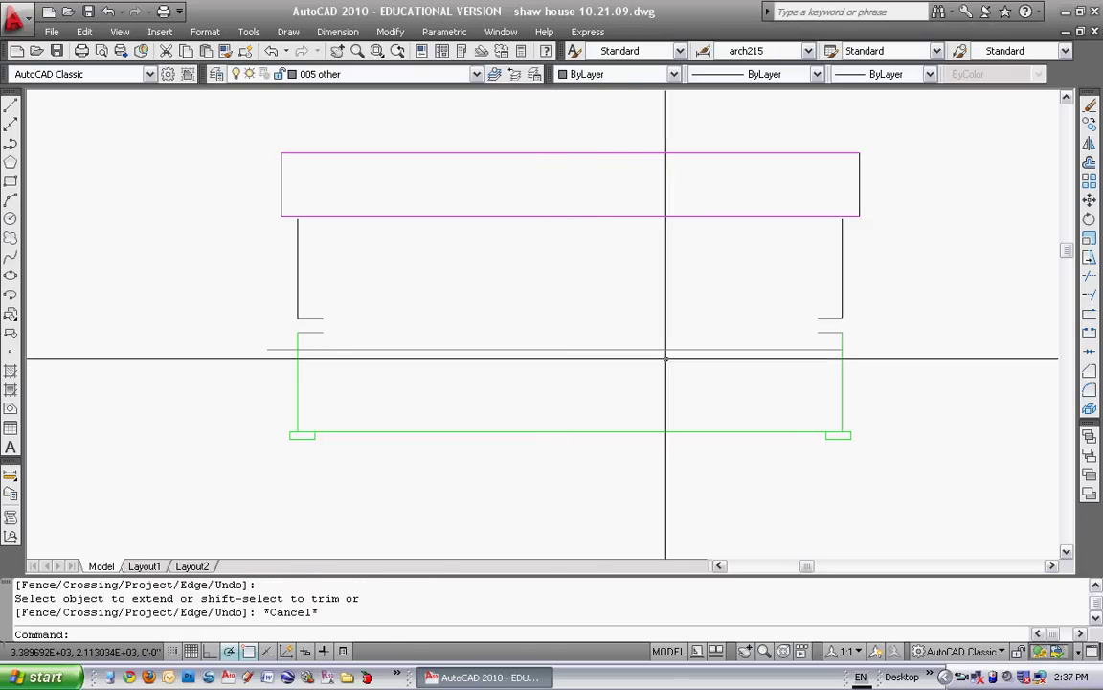
Stretch the right end of the long horizontal line 30 outward past the right foundation wall
{"action": "left_click", "coordinate": [701, 339]}
{"action": "left_click", "coordinate": [680, 374]}
{"action": "left_click", "coordinate": [843, 349]}
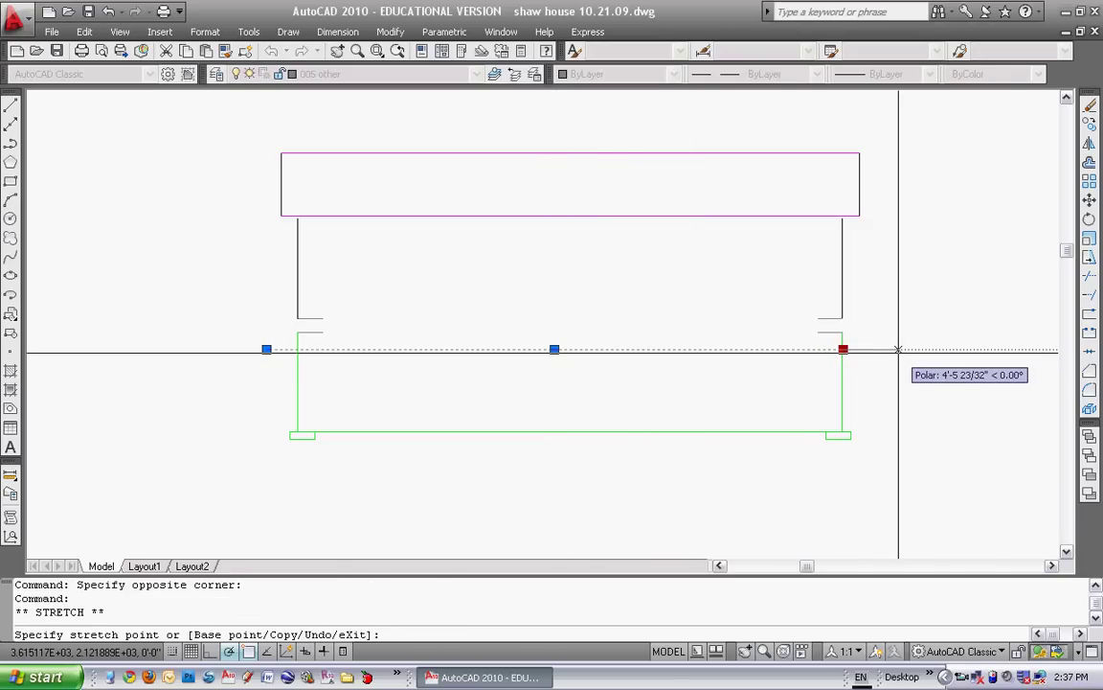
{"action": "type", "text": "30"}
{"action": "key", "text": "Return"}
{"action": "key", "text": "Escape"}
{"action": "key", "text": "Escape"}
{"action": "key", "text": "Escape"}
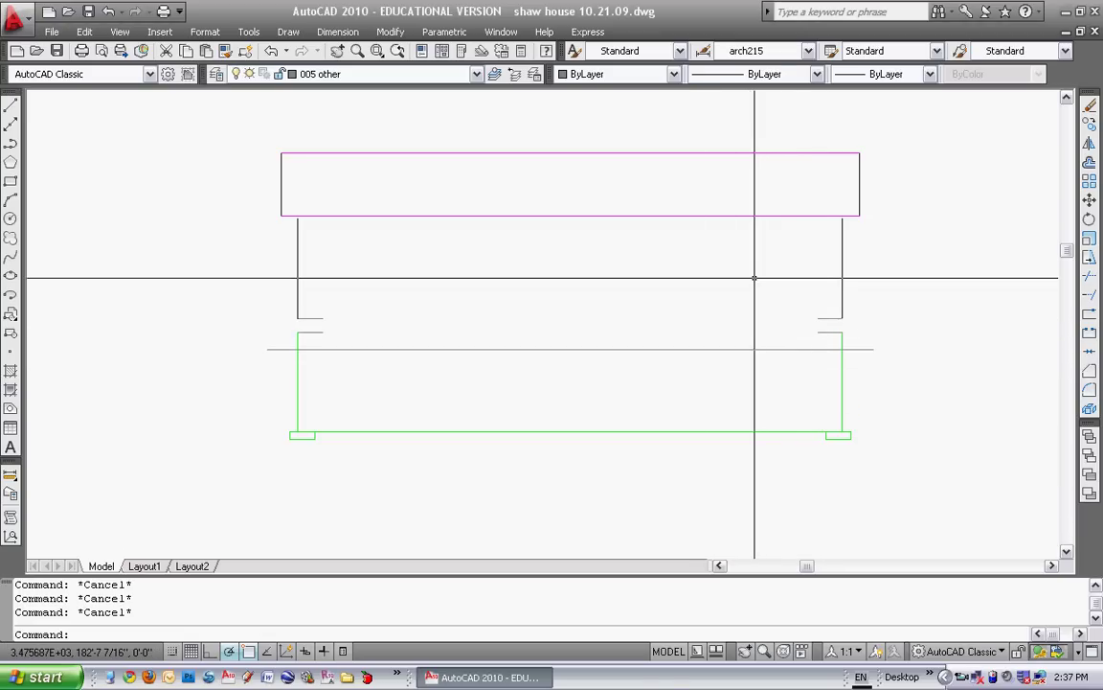
Trim both foundation wall lines above the long horizontal grade line
{"action": "type", "text": "tr"}
{"action": "key", "text": "Return"}
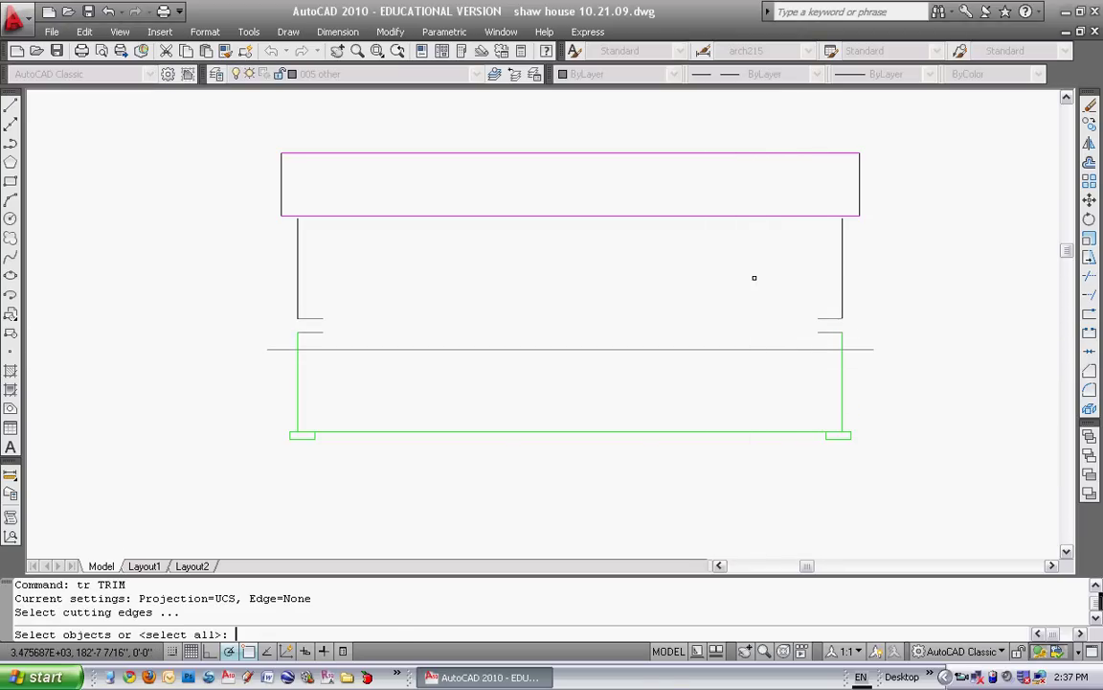
{"action": "left_click", "coordinate": [278, 370]}
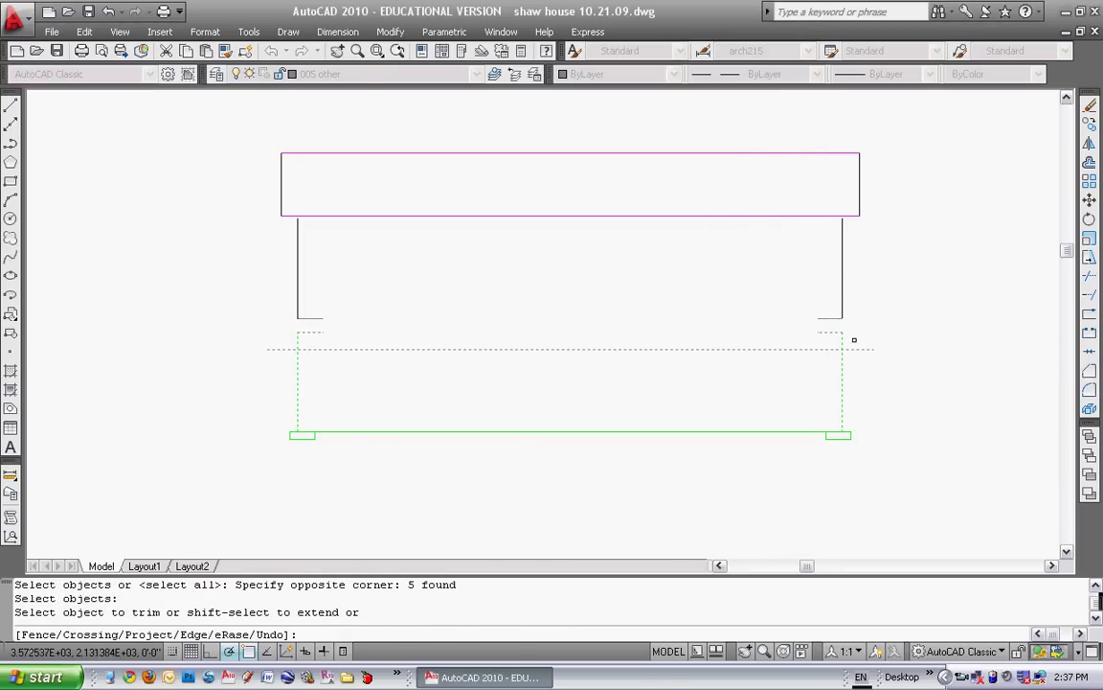
{"action": "key", "text": "Escape"}
{"action": "key", "text": "Escape"}
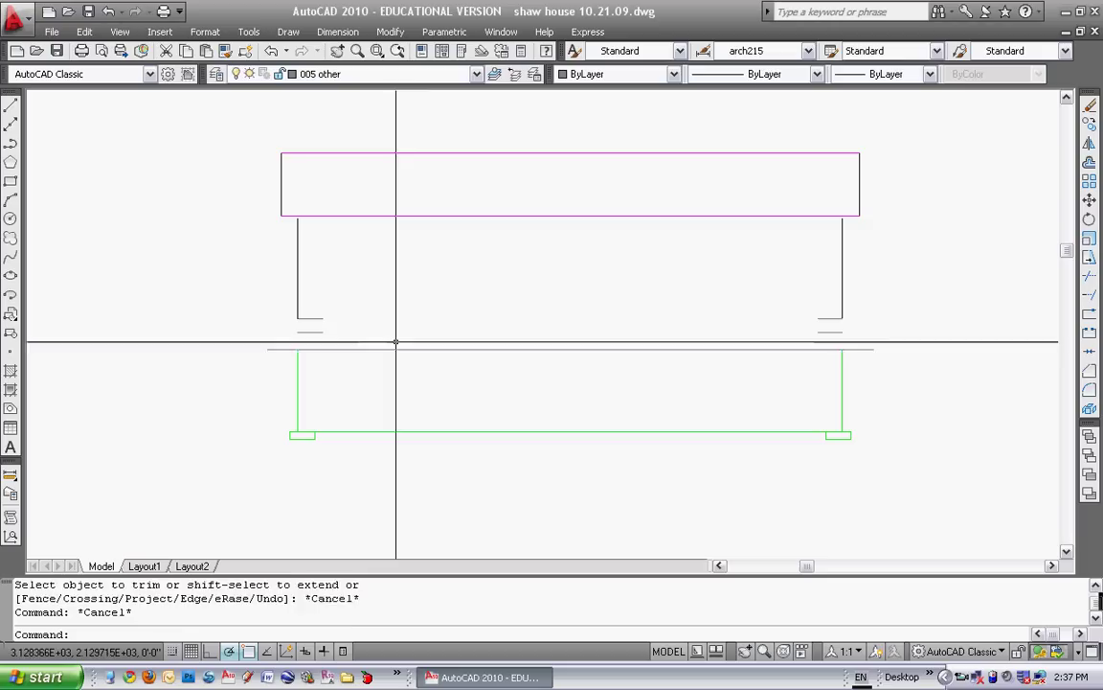
{"action": "key", "text": "Escape"}
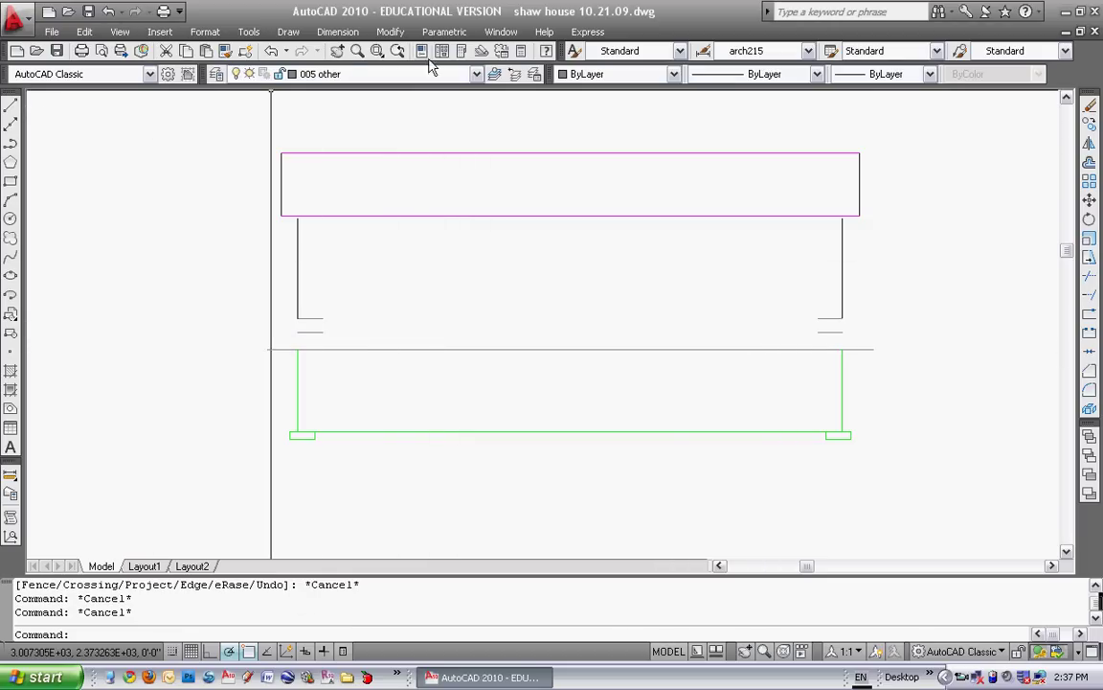
Make 005 hidden the current layer and draw a short horizontal sample line across the left upper wall
{"action": "left_click", "coordinate": [477, 76]}
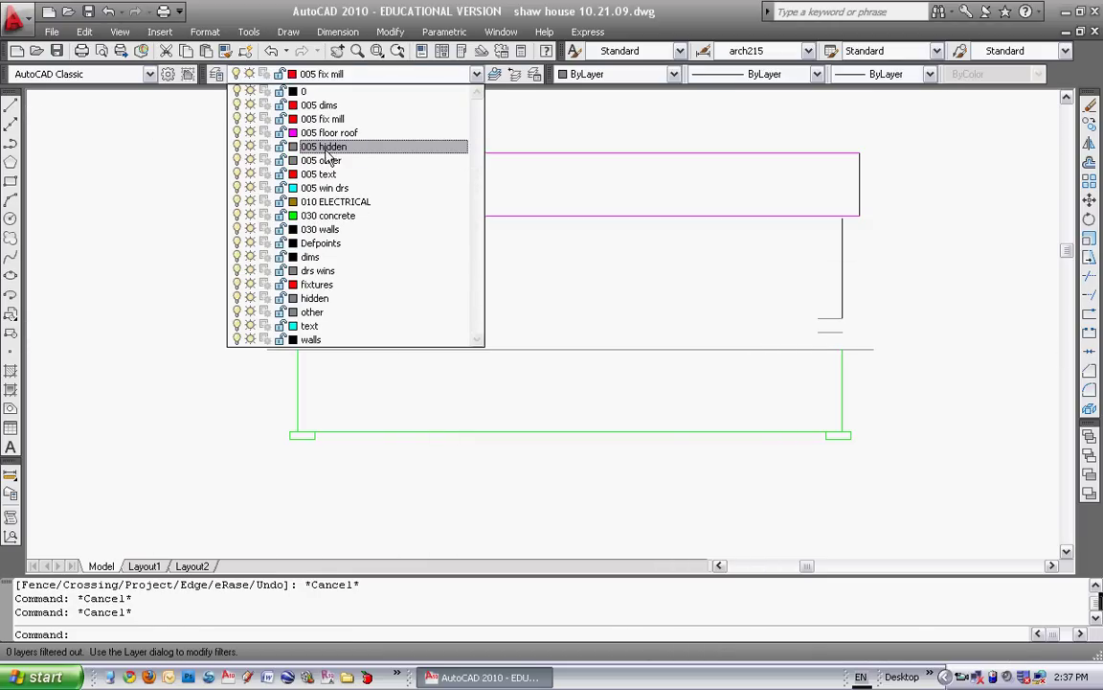
{"action": "left_click", "coordinate": [326, 151]}
{"action": "left_click", "coordinate": [10, 106]}
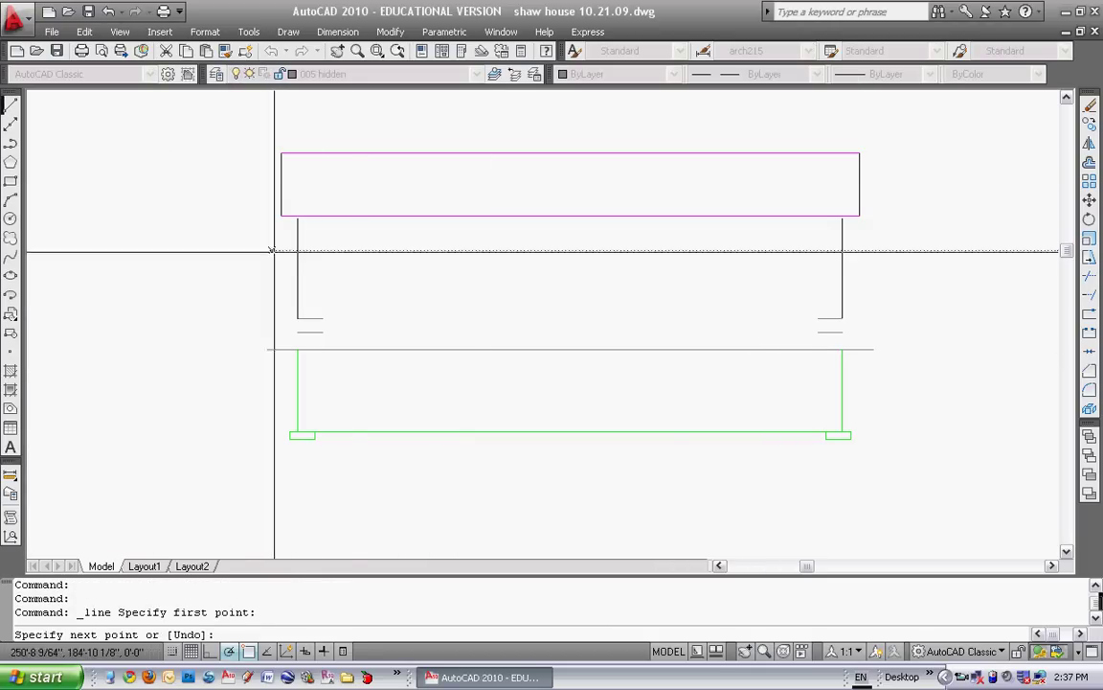
{"action": "left_click", "coordinate": [364, 250]}
{"action": "key", "text": "Escape"}
Match the sample line's hidden properties to the foundation walls, footings and base line below grade
{"action": "left_click", "coordinate": [226, 51]}
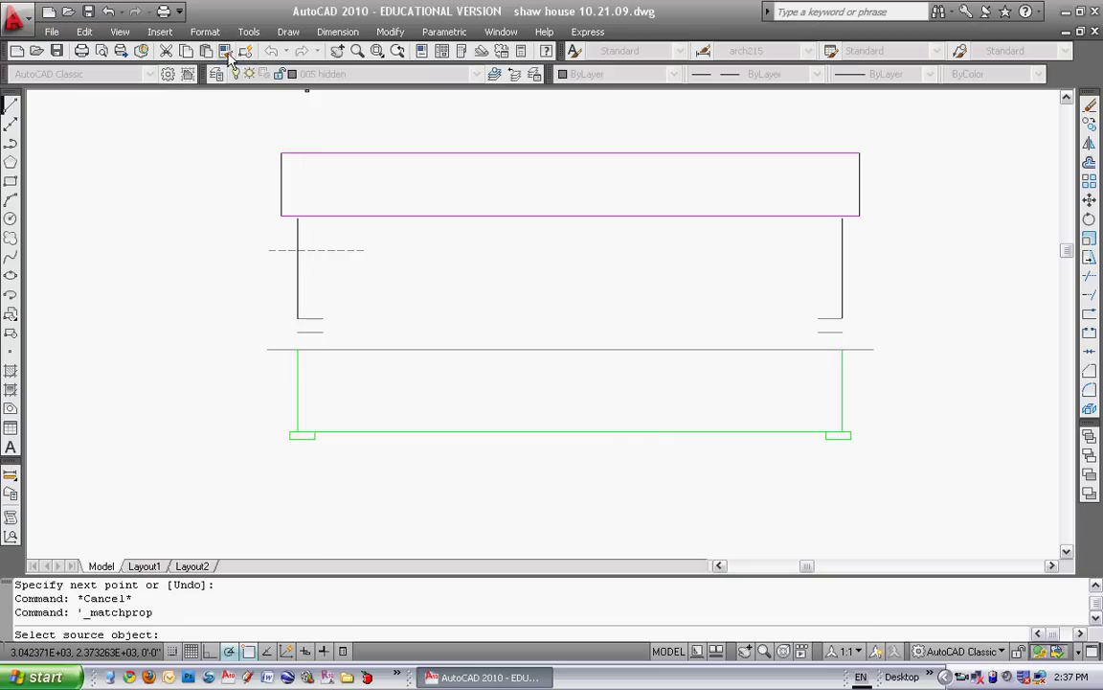
{"action": "left_click", "coordinate": [336, 250]}
{"action": "left_click", "coordinate": [903, 402]}
{"action": "left_click", "coordinate": [313, 450]}
{"action": "key", "text": "Escape"}
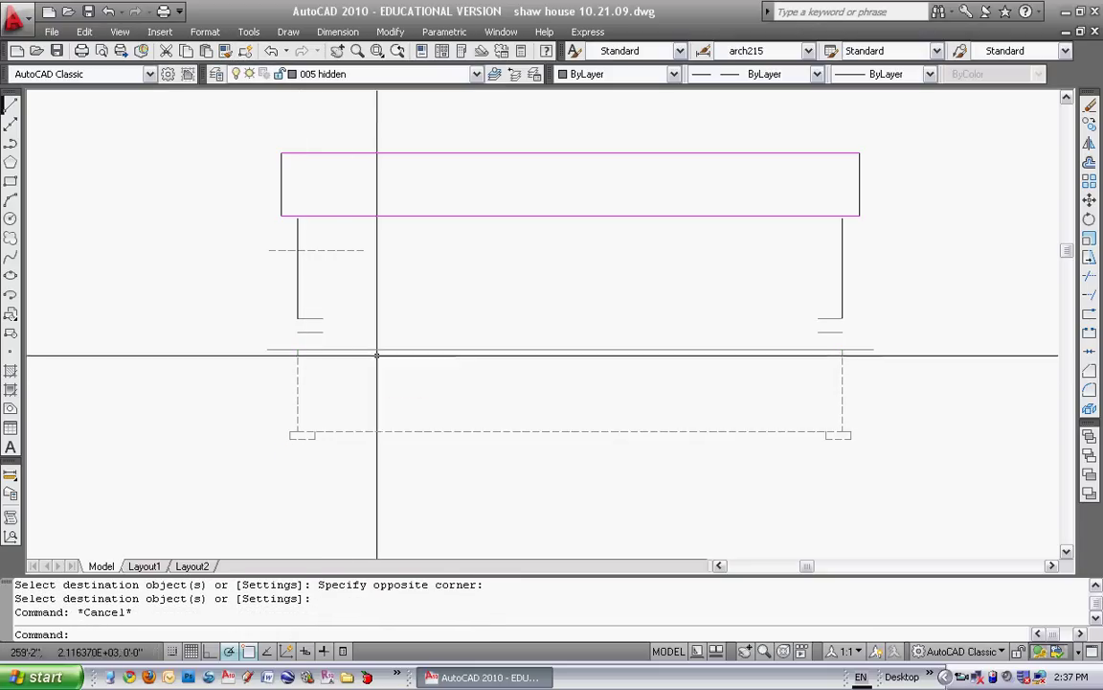
Erase the dashed sample line across the left upper wall
{"action": "type", "text": "e"}
{"action": "key", "text": "Return"}
{"action": "left_click", "coordinate": [364, 239]}
{"action": "left_click", "coordinate": [342, 255]}
{"action": "key", "text": "Return"}
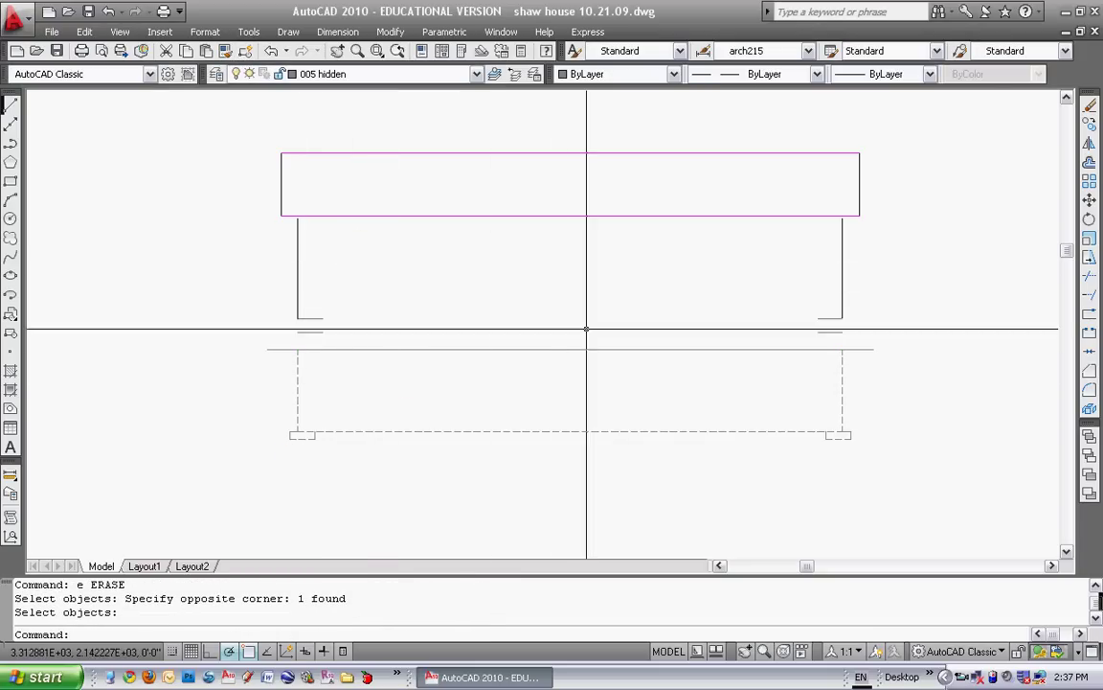
{"action": "key", "text": "Escape"}
{"action": "key", "text": "Escape"}
{"action": "key", "text": "Escape"}
Extend both upper wall lines of the long elevation down to the grade line
{"action": "type", "text": "e"}
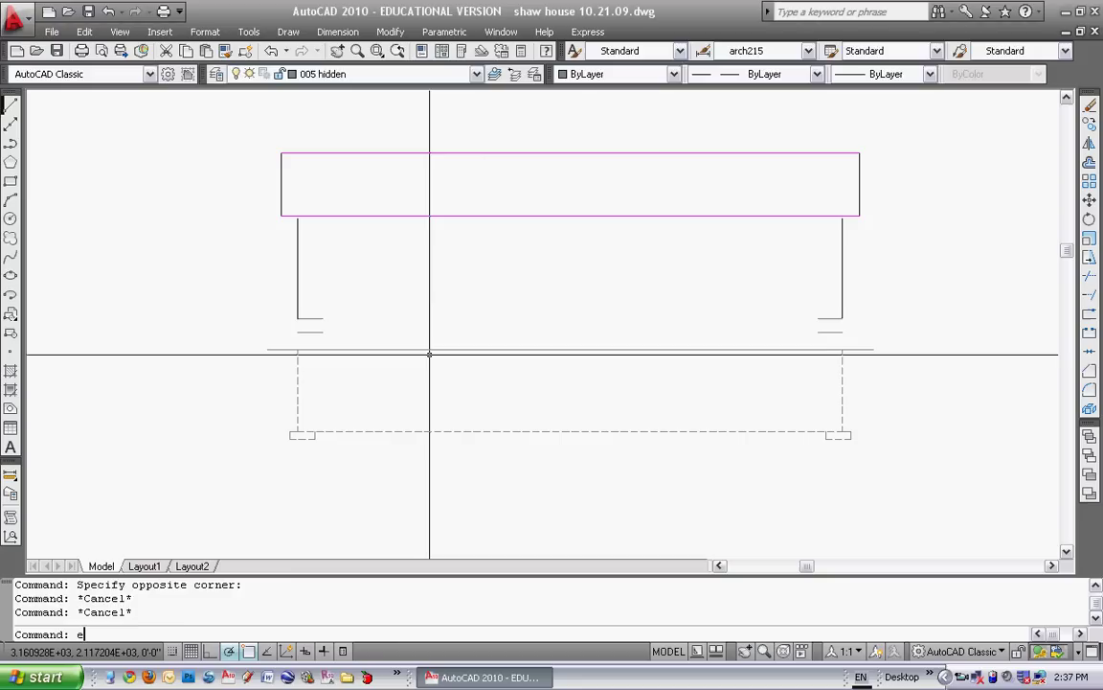
{"action": "type", "text": "x"}
{"action": "key", "text": "Return"}
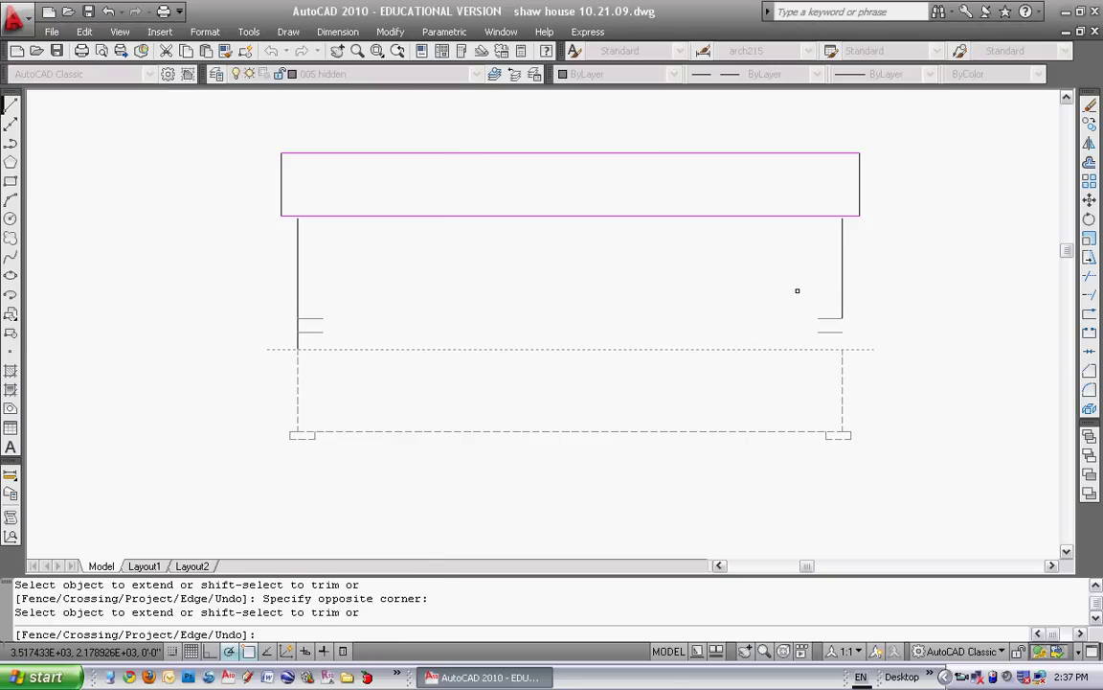
{"action": "key", "text": "Escape"}
Extend both upper wall lines of the long elevation up to the roof's lower edge line
{"action": "type", "text": "ex"}
{"action": "key", "text": "Return"}
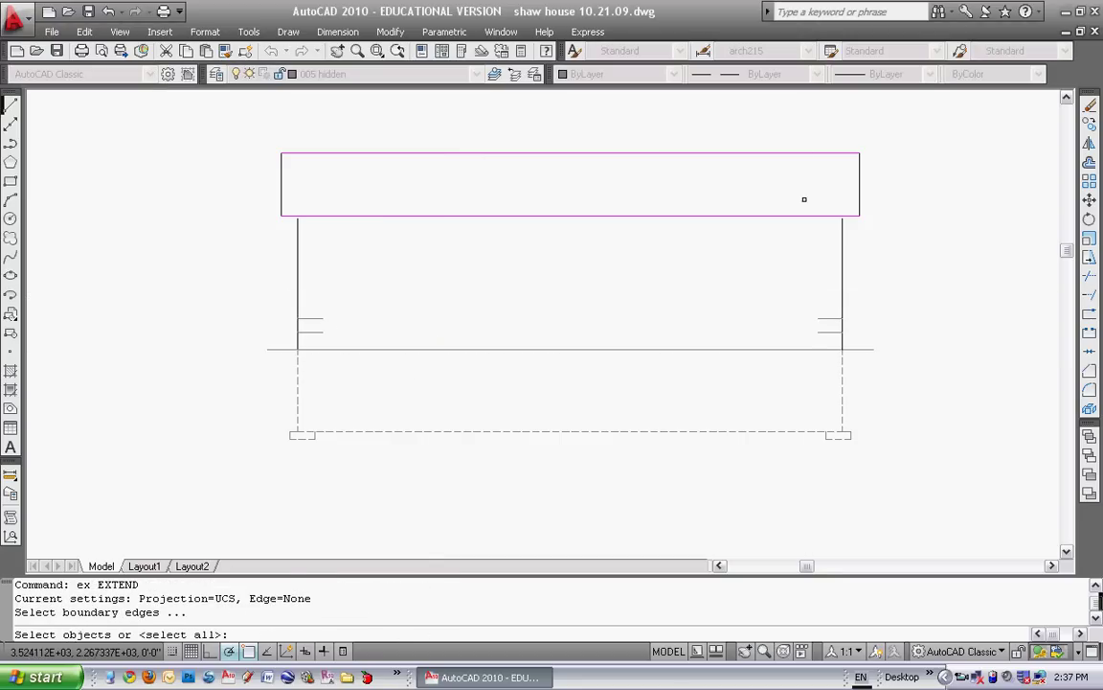
{"action": "left_click", "coordinate": [802, 199]}
{"action": "left_click", "coordinate": [774, 240]}
{"action": "key", "text": "Return"}
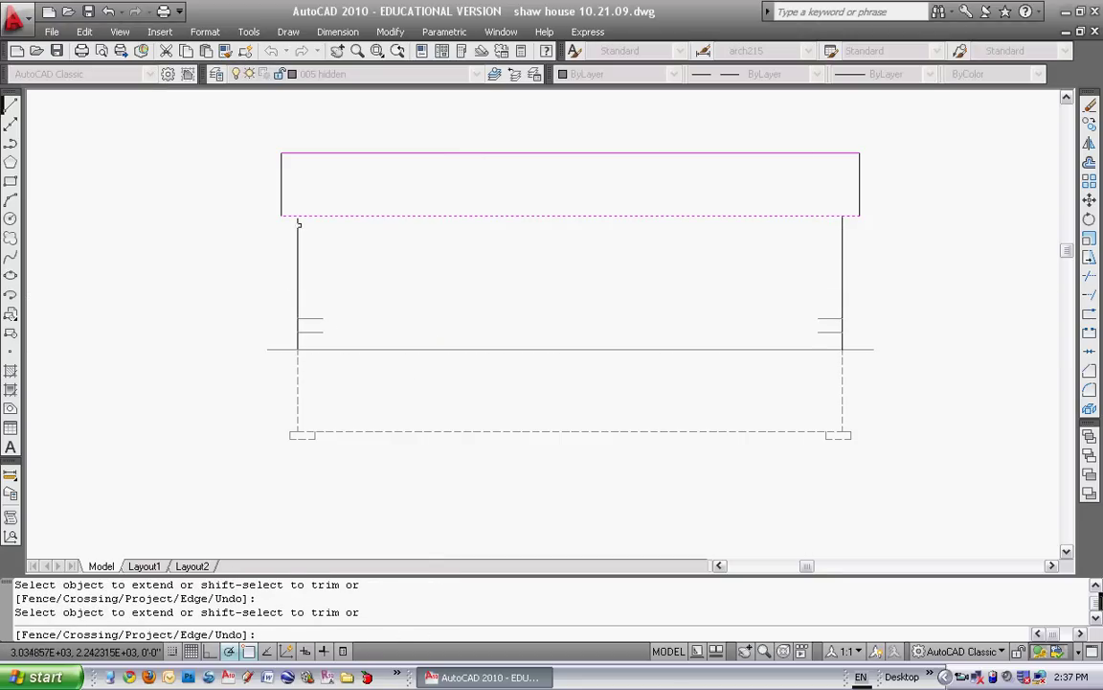
{"action": "key", "text": "Escape"}
{"action": "key", "text": "Escape"}
Draw a horizontal line from the section's upper eave corner across the long elevation's roof to just past its right edge
{"action": "scroll", "coordinate": [470, 238], "scroll_direction": "down", "scroll_amount": 2}
{"action": "scroll", "coordinate": [289, 229], "scroll_direction": "up", "scroll_amount": 5}
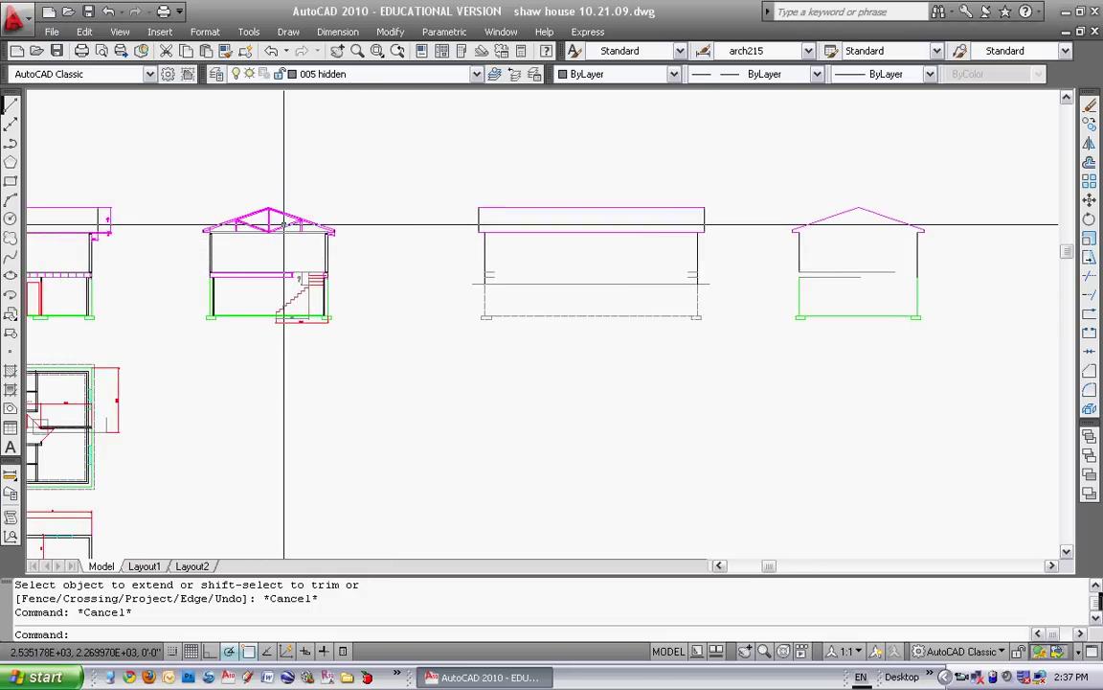
{"action": "key", "text": "Escape"}
{"action": "scroll", "coordinate": [412, 250], "scroll_direction": "up", "scroll_amount": 2}
{"action": "left_click", "coordinate": [12, 108]}
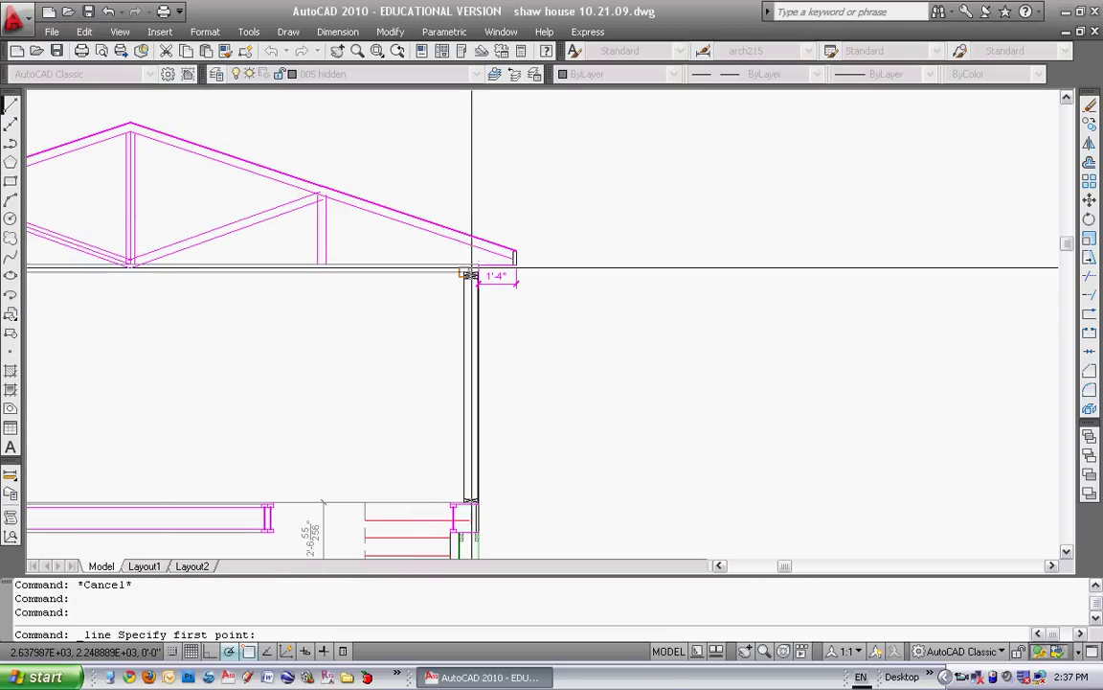
{"action": "scroll", "coordinate": [168, 141], "scroll_direction": "up", "scroll_amount": 4}
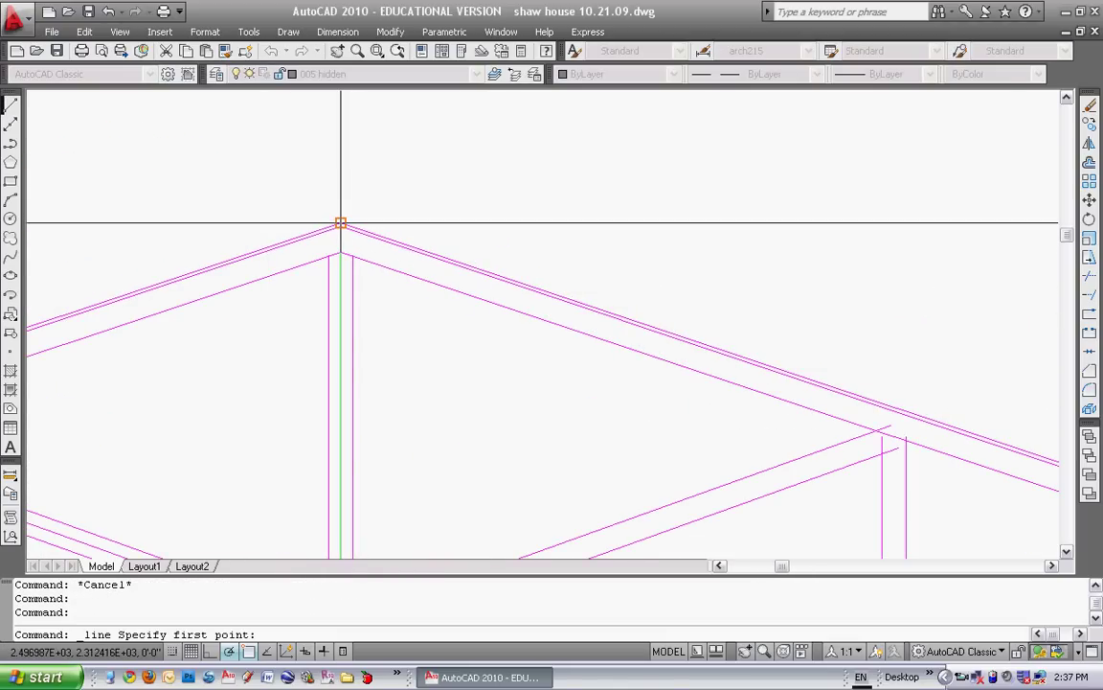
{"action": "scroll", "coordinate": [359, 195], "scroll_direction": "down", "scroll_amount": 4}
{"action": "scroll", "coordinate": [580, 309], "scroll_direction": "up", "scroll_amount": 6}
{"action": "scroll", "coordinate": [674, 305], "scroll_direction": "up", "scroll_amount": 4}
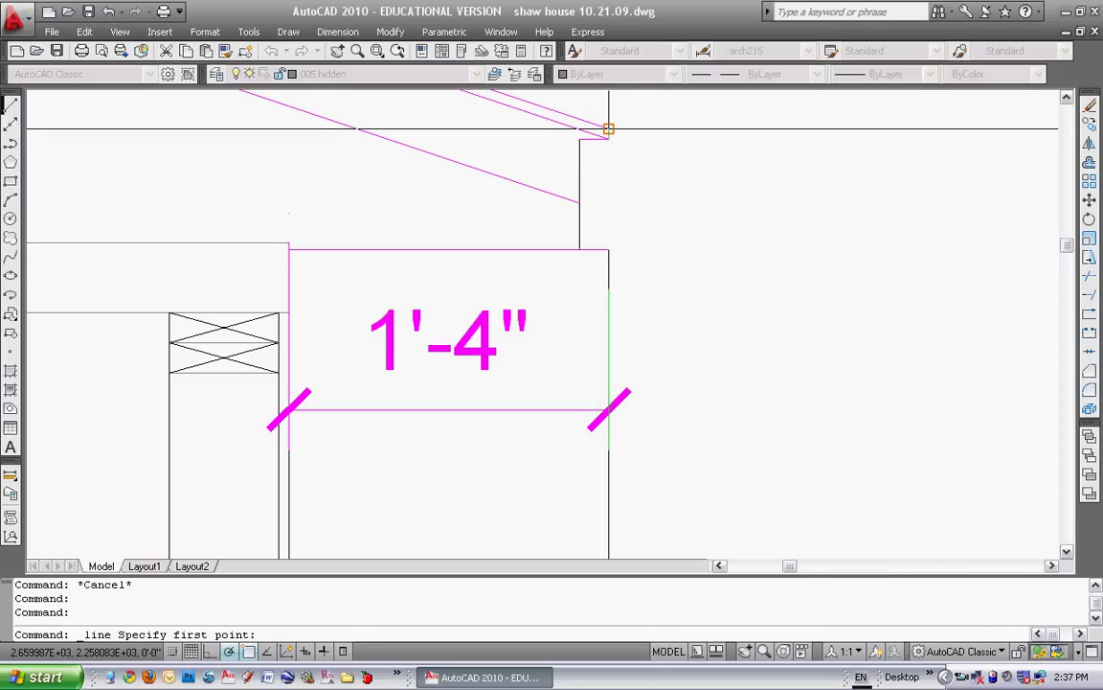
{"action": "left_click", "coordinate": [608, 128]}
{"action": "scroll", "coordinate": [739, 299], "scroll_direction": "down", "scroll_amount": 5}
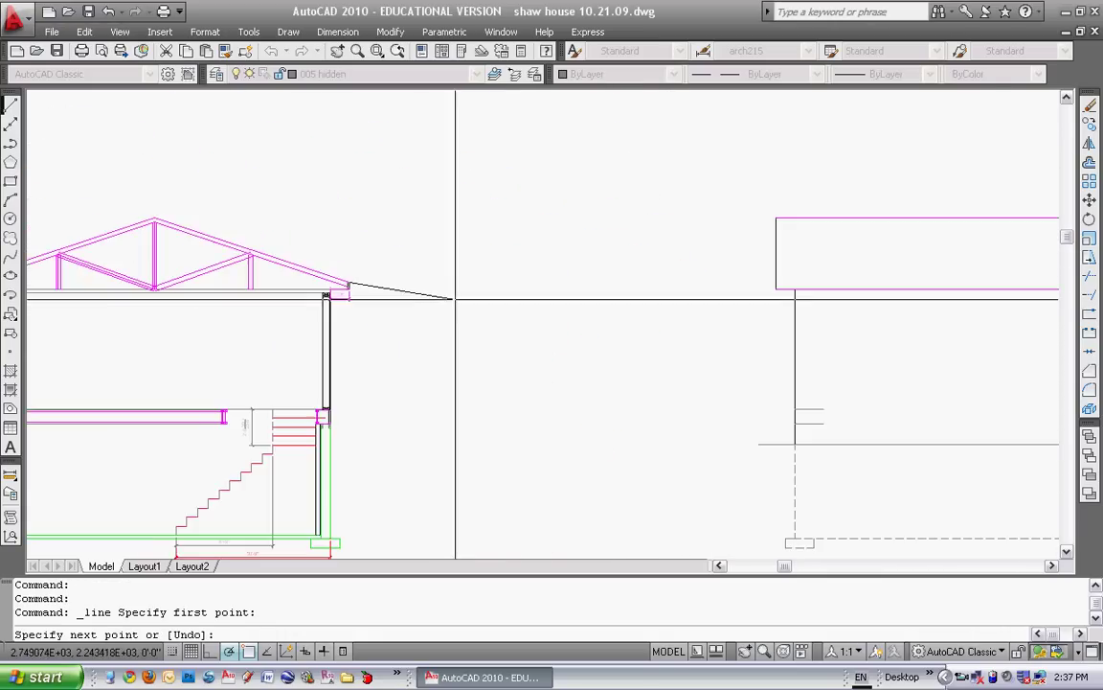
{"action": "middle_click_drag", "start_coordinate": [450, 298], "coordinate": [319, 280]}
{"action": "middle_click_drag", "start_coordinate": [744, 294], "coordinate": [534, 302]}
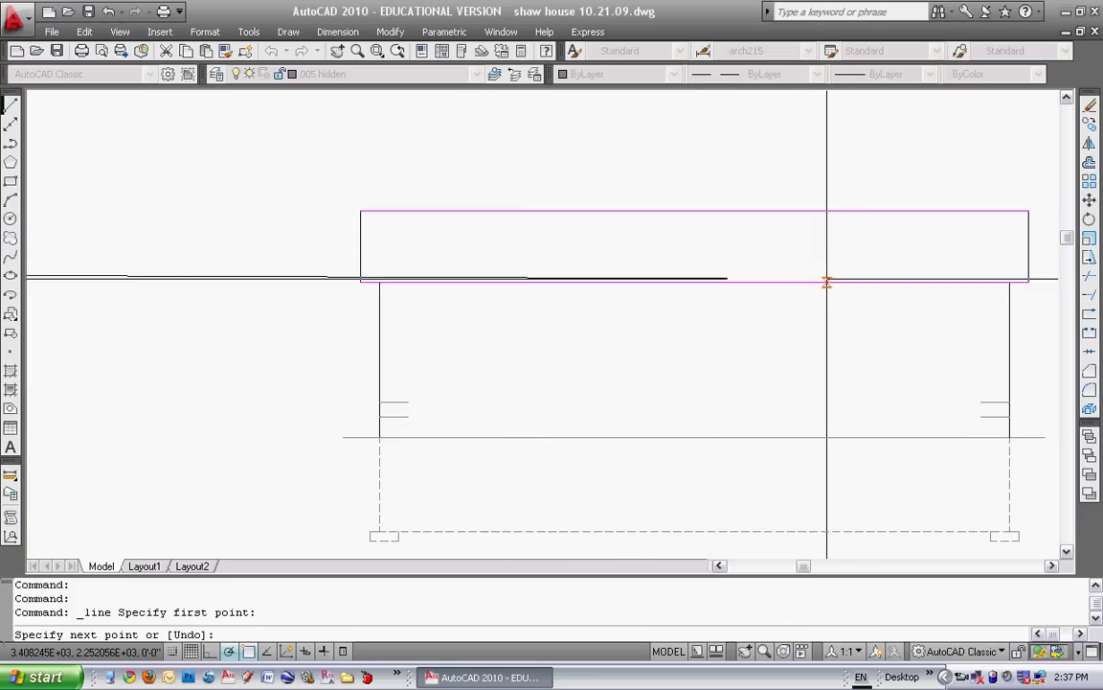
{"action": "middle_click_drag", "start_coordinate": [993, 271], "coordinate": [874, 271]}
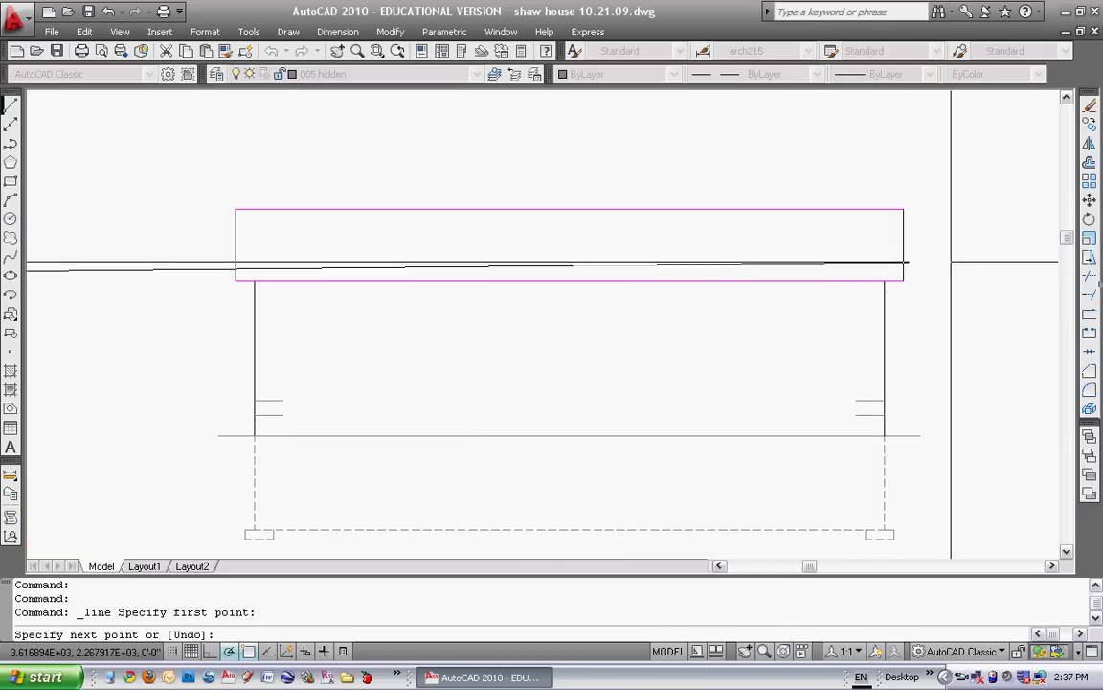
{"action": "left_click", "coordinate": [951, 272]}
{"action": "key", "text": "Return"}
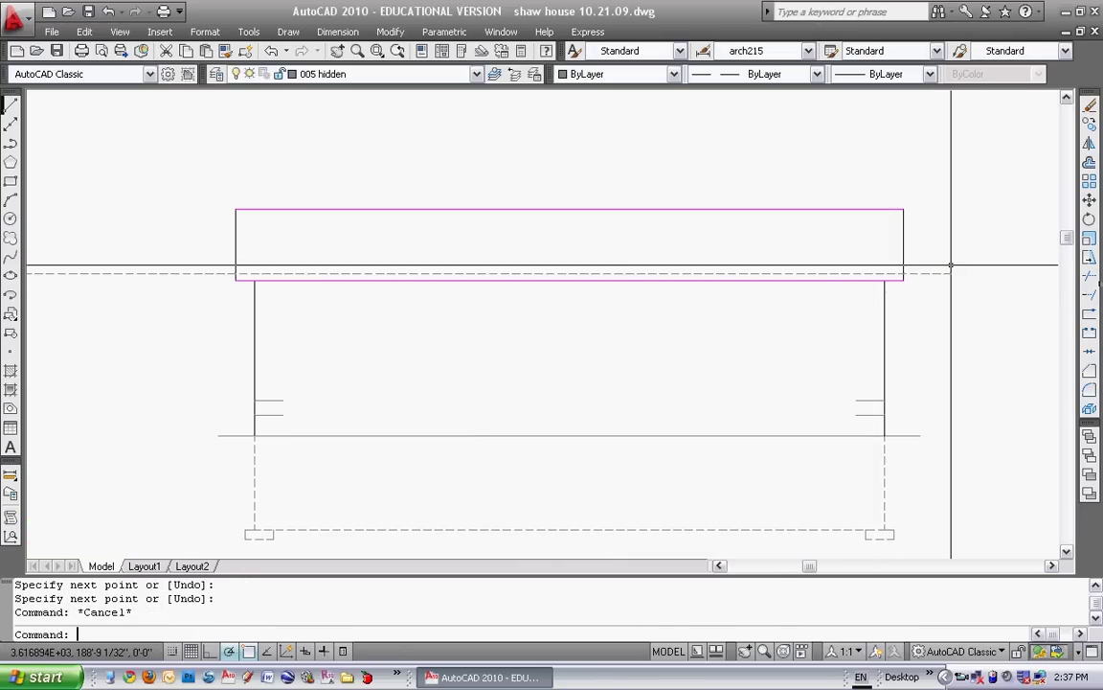
Trim the projected eave line where it runs outside the long elevation's left roof edge
{"action": "type", "text": "tr"}
{"action": "key", "text": "Return"}
{"action": "left_click", "coordinate": [933, 242]}
{"action": "left_click", "coordinate": [227, 299]}
{"action": "key", "text": "Return"}
{"action": "left_click", "coordinate": [193, 260]}
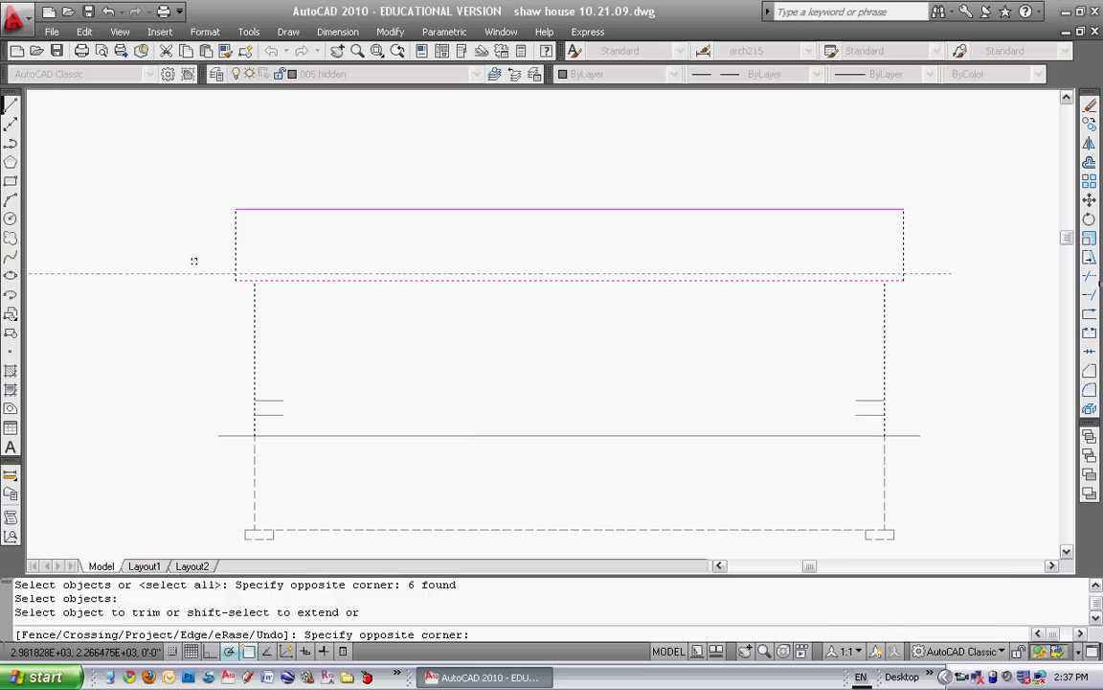
{"action": "key", "text": "Escape"}
{"action": "key", "text": "Escape"}
{"action": "middle_click_drag", "start_coordinate": [956, 266], "coordinate": [793, 263]}
{"action": "left_click", "coordinate": [793, 263]}
{"action": "left_click", "coordinate": [762, 280]}
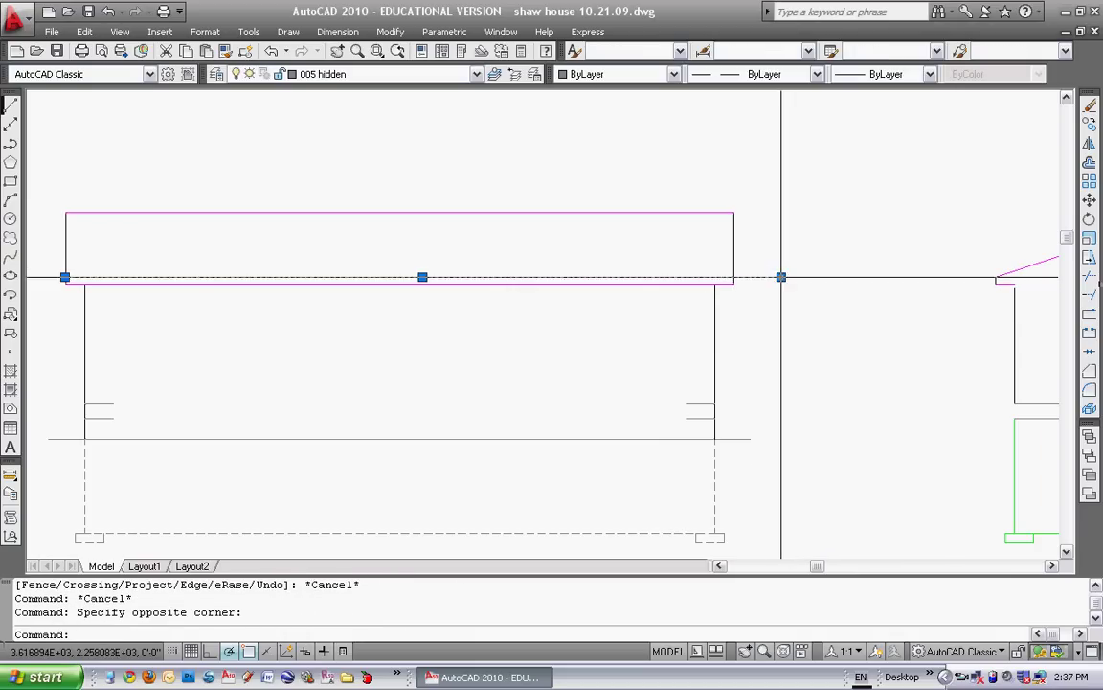
{"action": "left_click", "coordinate": [781, 277]}
{"action": "middle_click_drag", "start_coordinate": [990, 277], "coordinate": [755, 295]}
{"action": "scroll", "coordinate": [811, 302], "scroll_direction": "up", "scroll_amount": 4}
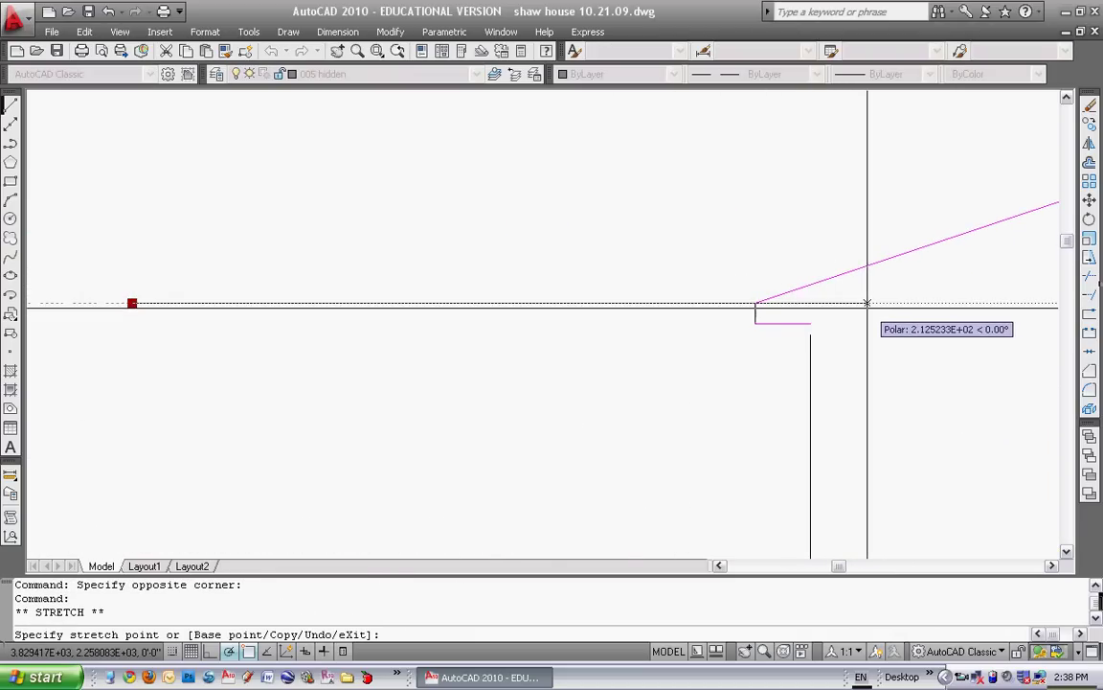
{"action": "key", "text": "Escape"}
{"action": "key", "text": "Escape"}
{"action": "scroll", "coordinate": [855, 307], "scroll_direction": "down", "scroll_amount": 5}
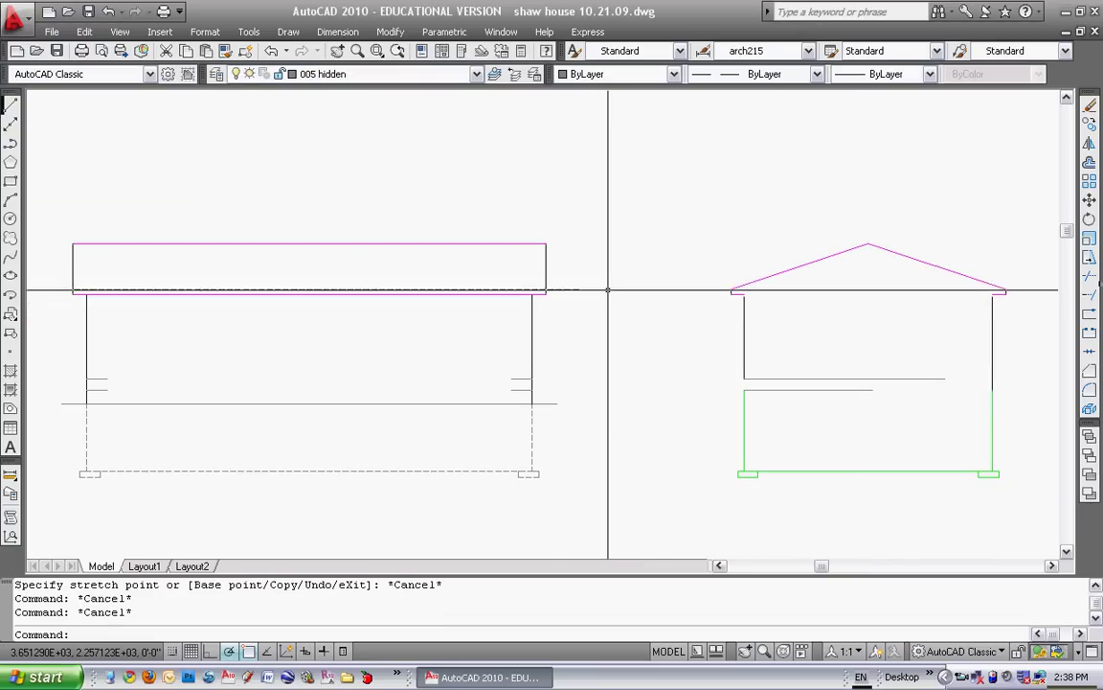
Trim the projected eave line where it runs outside the long elevation's right roof edge
{"action": "type", "text": "tr"}
{"action": "key", "text": "Return"}
{"action": "left_click", "coordinate": [578, 269]}
{"action": "left_click", "coordinate": [530, 300]}
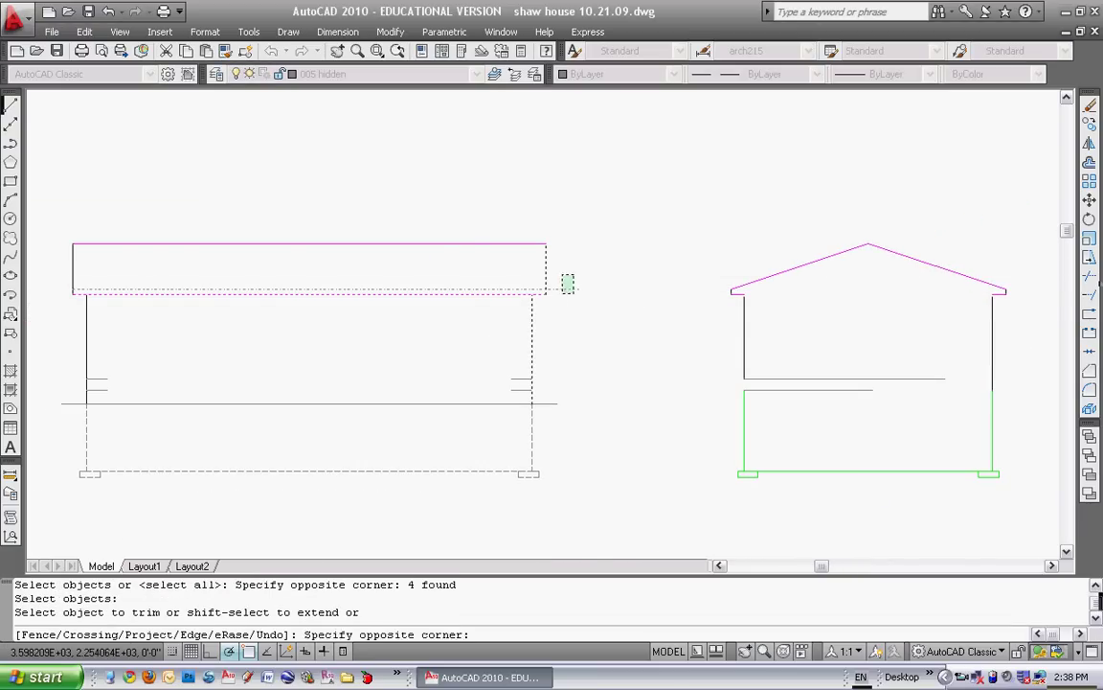
{"action": "left_click", "coordinate": [563, 293]}
{"action": "key", "text": "Escape"}
{"action": "key", "text": "Escape"}
Match the properties of the projected eave line to the long elevation's lower roof edge line
{"action": "middle_click_drag", "start_coordinate": [458, 306], "coordinate": [571, 290]}
{"action": "left_click", "coordinate": [225, 51]}
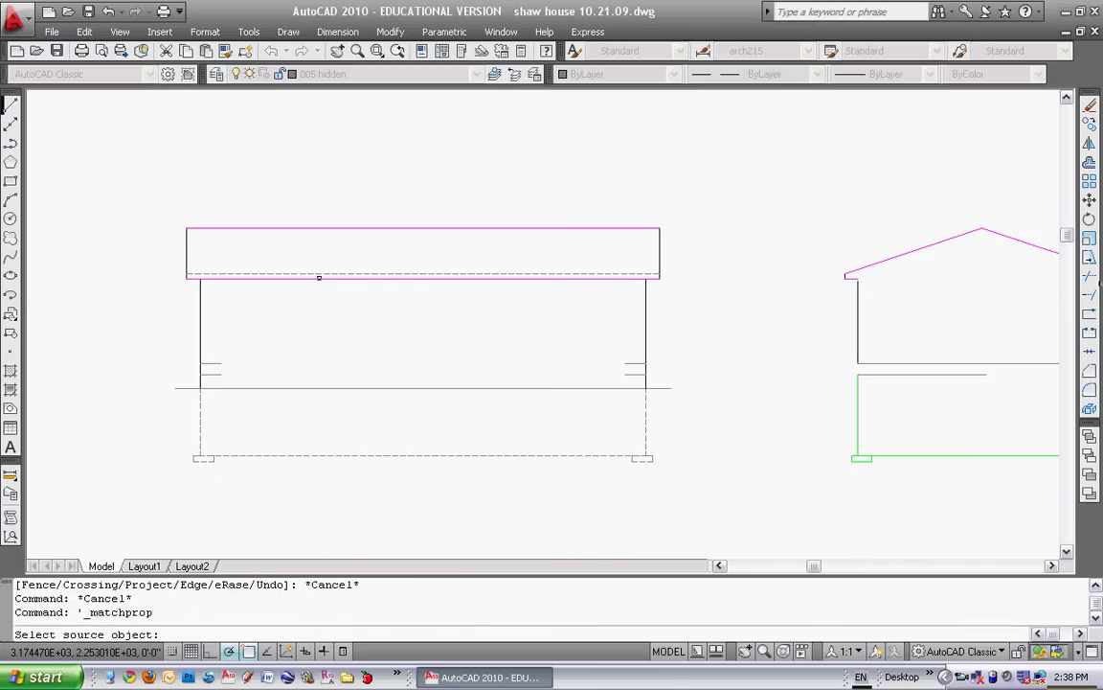
{"action": "left_click", "coordinate": [319, 277]}
{"action": "key", "text": "Escape"}
{"action": "scroll", "coordinate": [439, 256], "scroll_direction": "down", "scroll_amount": 3}
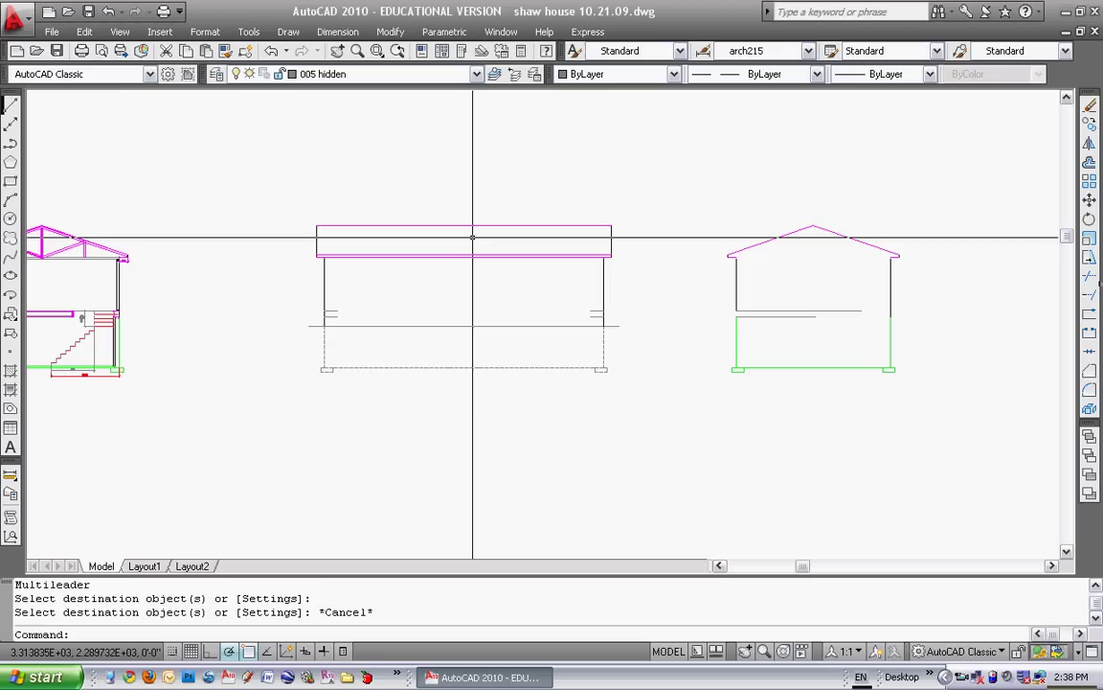
Examine the lower exterior wall of the main floor plan and the wall strip copied below it
{"action": "scroll", "coordinate": [469, 303], "scroll_direction": "down", "scroll_amount": 4}
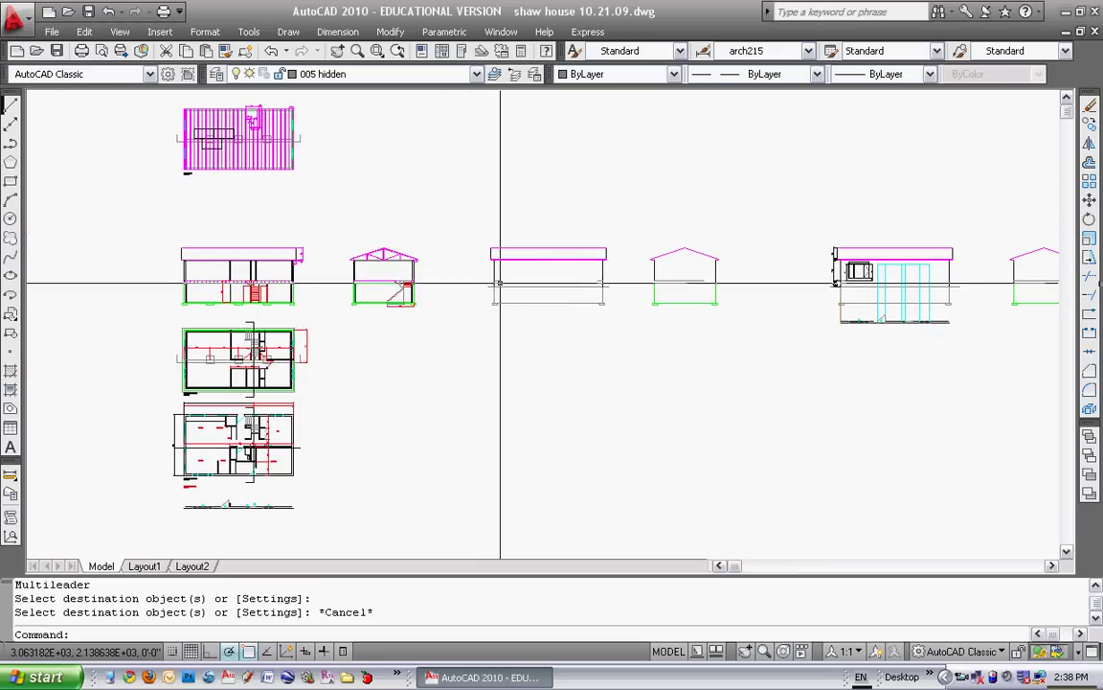
{"action": "scroll", "coordinate": [499, 283], "scroll_direction": "up", "scroll_amount": 5}
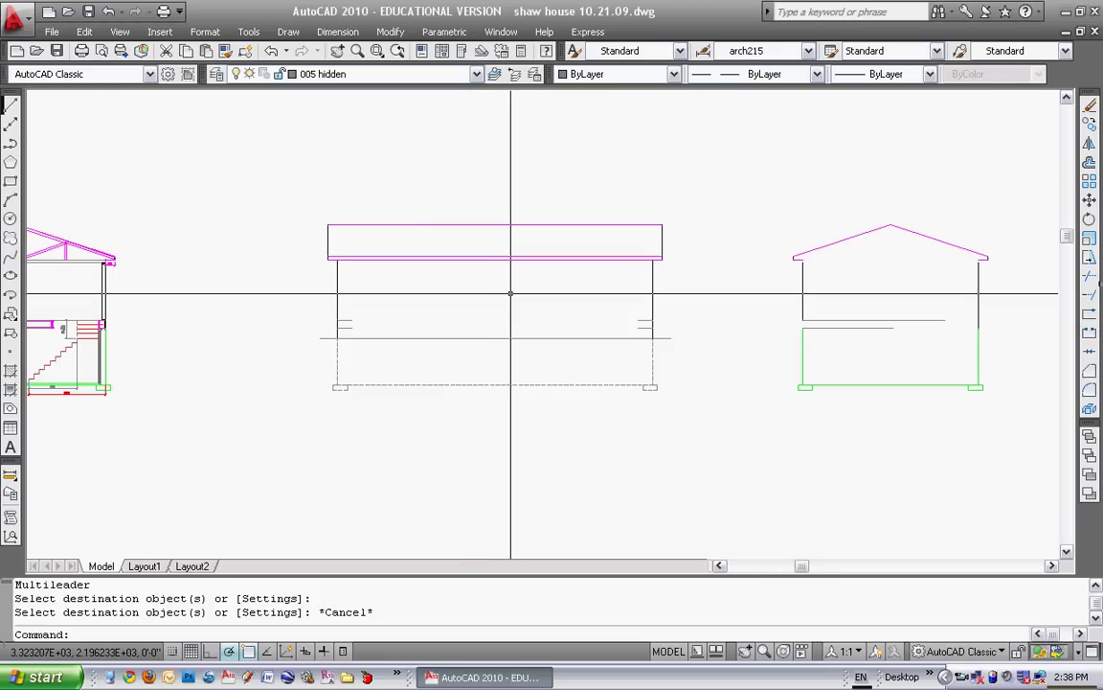
{"action": "scroll", "coordinate": [441, 320], "scroll_direction": "down", "scroll_amount": 4}
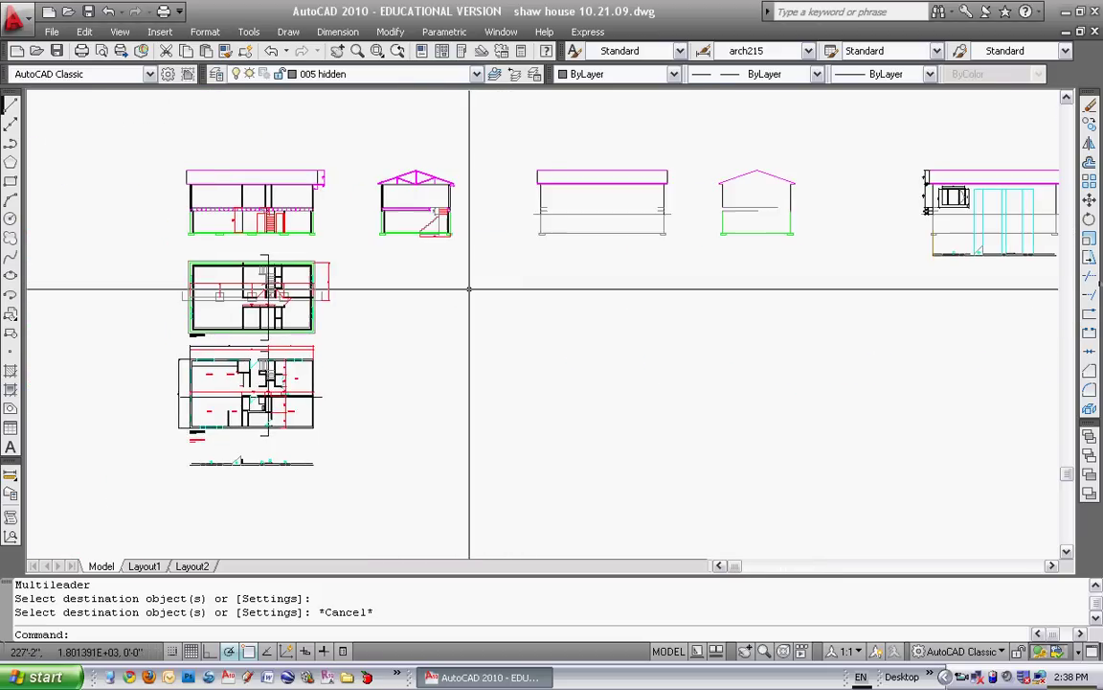
{"action": "middle_click_drag", "start_coordinate": [516, 298], "coordinate": [542, 285]}
{"action": "scroll", "coordinate": [378, 393], "scroll_direction": "up", "scroll_amount": 5}
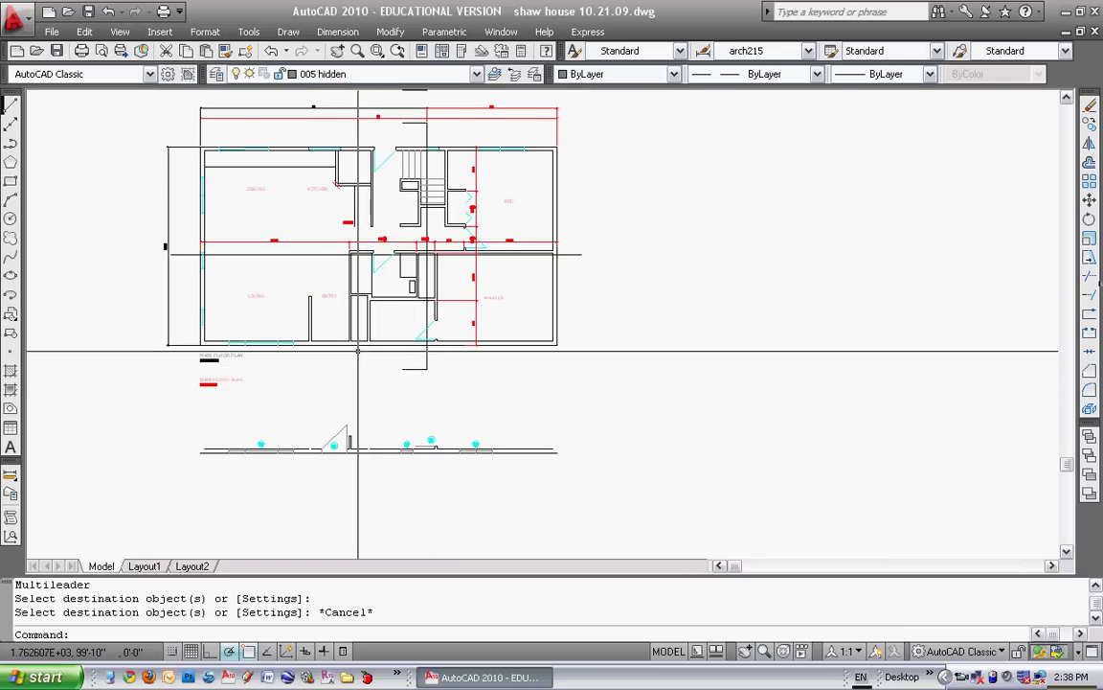
{"action": "scroll", "coordinate": [355, 349], "scroll_direction": "up", "scroll_amount": 2}
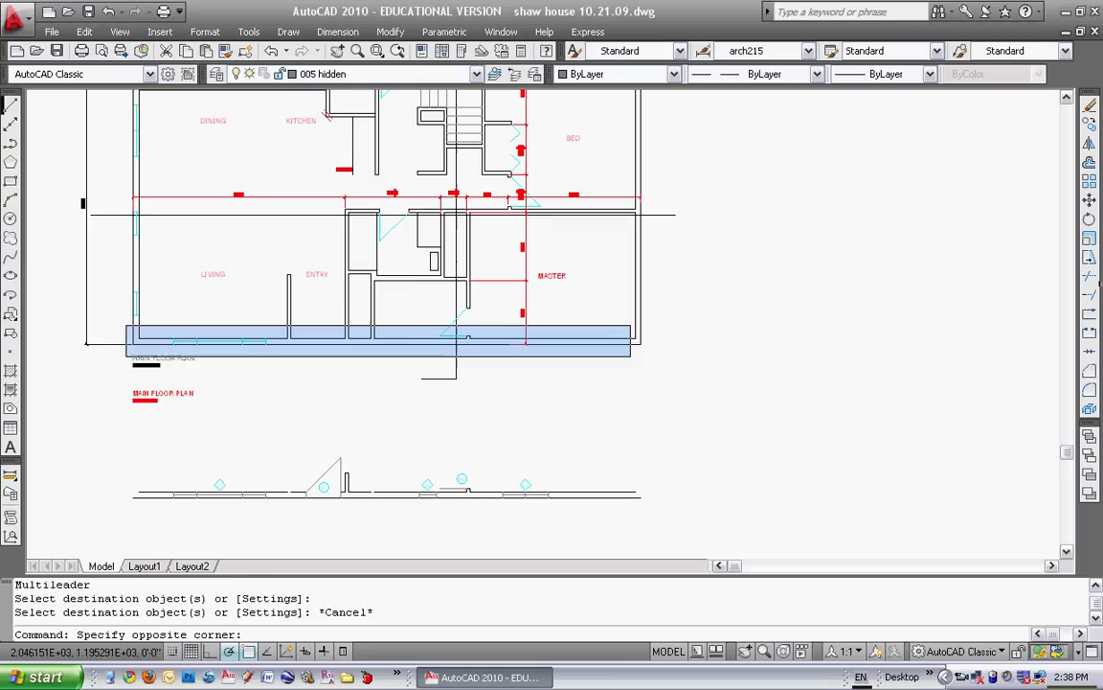
{"action": "left_click", "coordinate": [656, 355]}
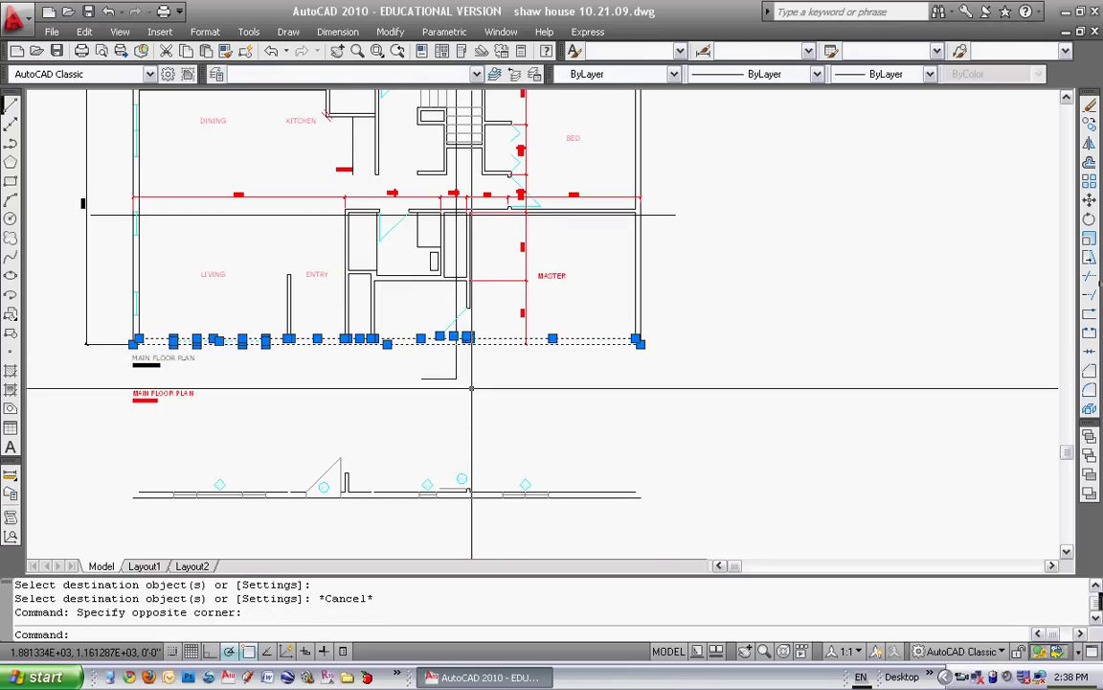
{"action": "key", "text": "Escape"}
{"action": "key", "text": "Escape"}
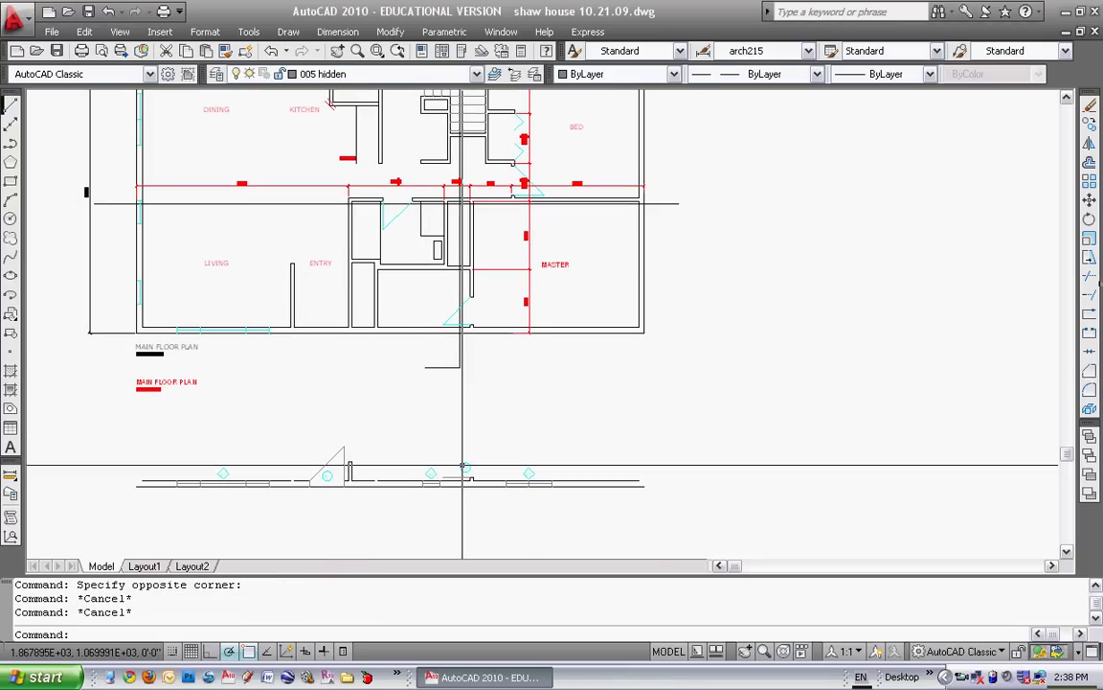
Erase the interior door line and its tag from the copied wall strip below the main floor plan
{"action": "type", "text": "e"}
{"action": "key", "text": "Return"}
{"action": "scroll", "coordinate": [463, 466], "scroll_direction": "up", "scroll_amount": 5}
{"action": "left_click", "coordinate": [425, 450]}
{"action": "scroll", "coordinate": [401, 471], "scroll_direction": "down", "scroll_amount": 5}
{"action": "key", "text": "Escape"}
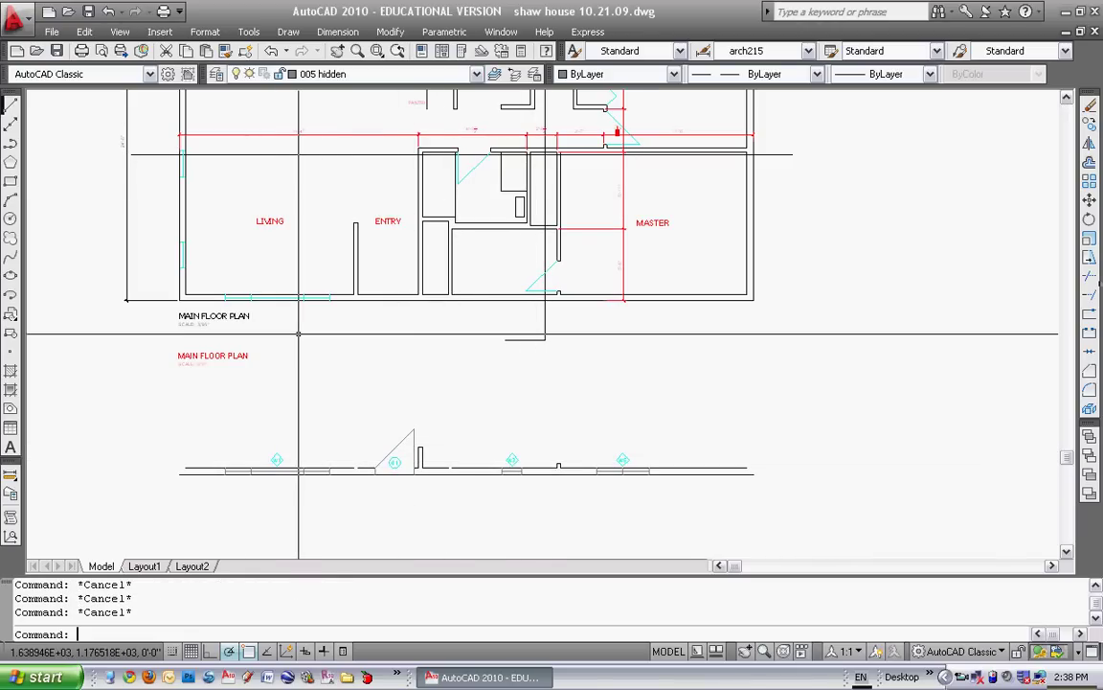
{"action": "type", "text": "co"}
{"action": "key", "text": "Return"}
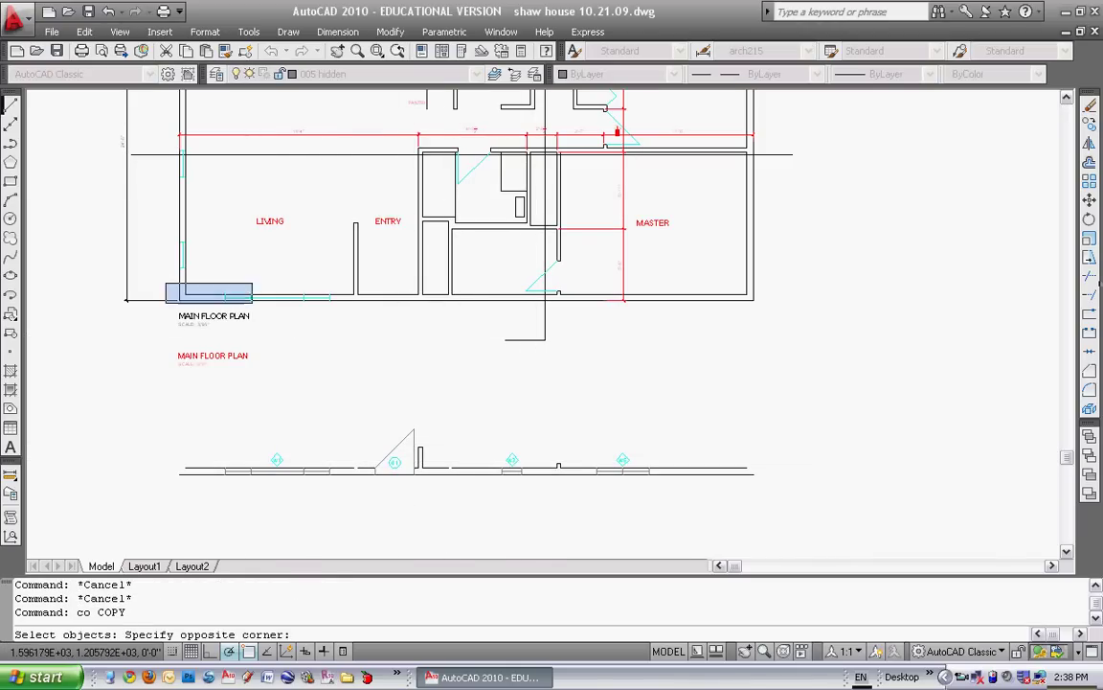
{"action": "left_click", "coordinate": [772, 308]}
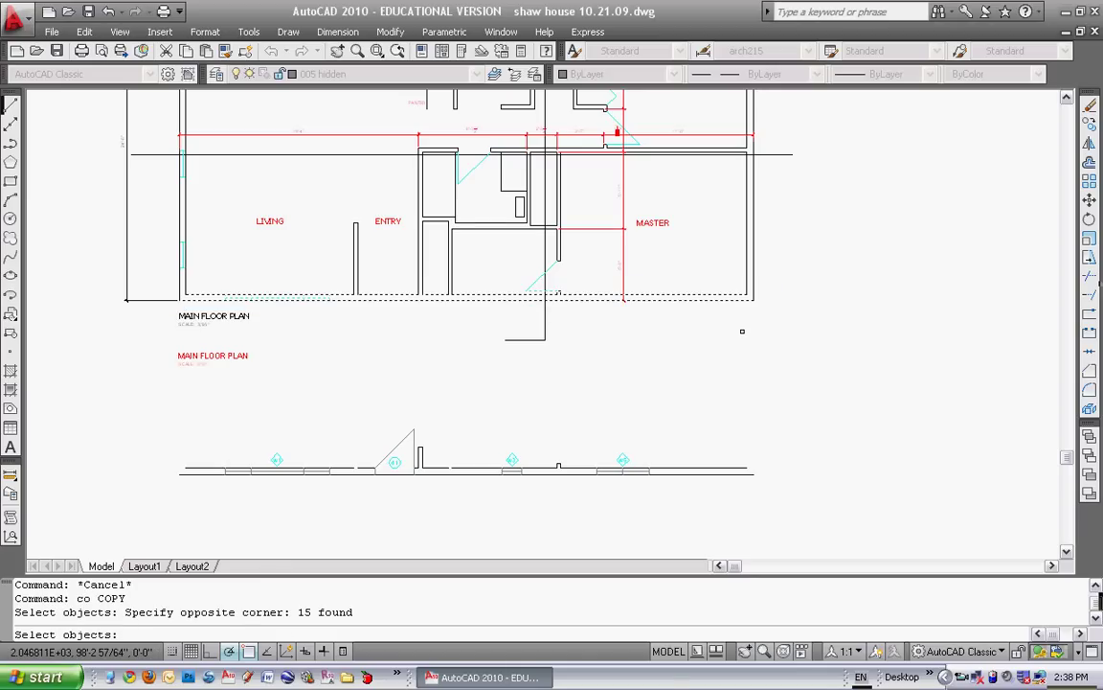
{"action": "key", "text": "Return"}
{"action": "left_click", "coordinate": [777, 331]}
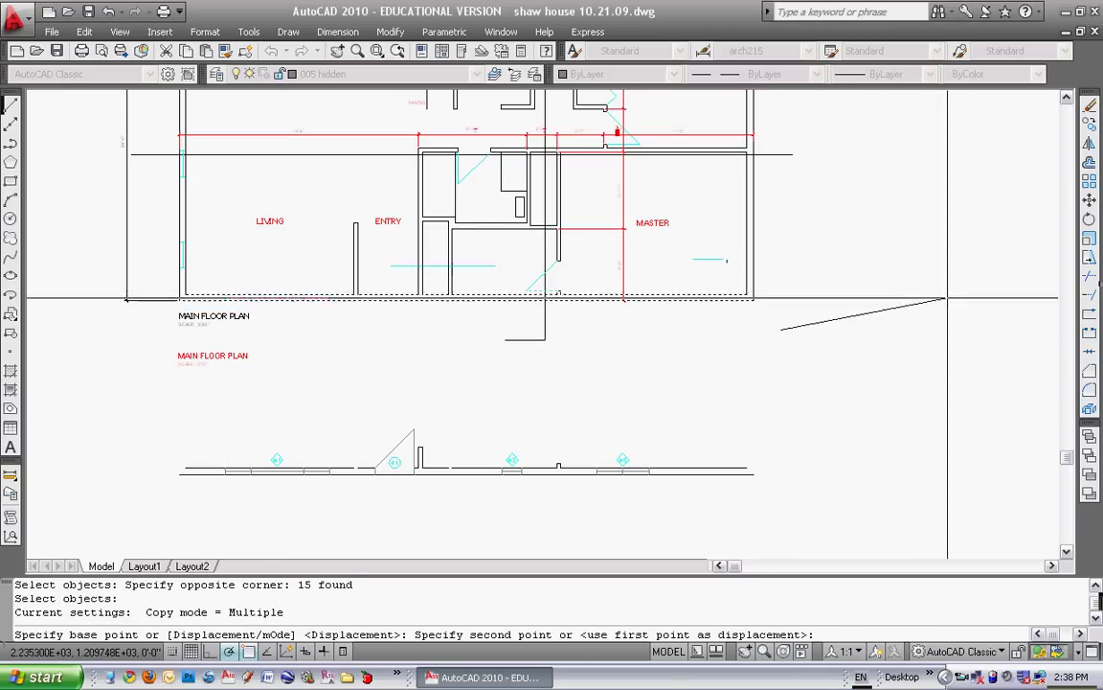
{"action": "key", "text": "Escape"}
{"action": "key", "text": "Escape"}
{"action": "key", "text": "Escape"}
Move the copied wall strip with its window and door tags to just below the long elevation
{"action": "type", "text": "m"}
{"action": "key", "text": "Return"}
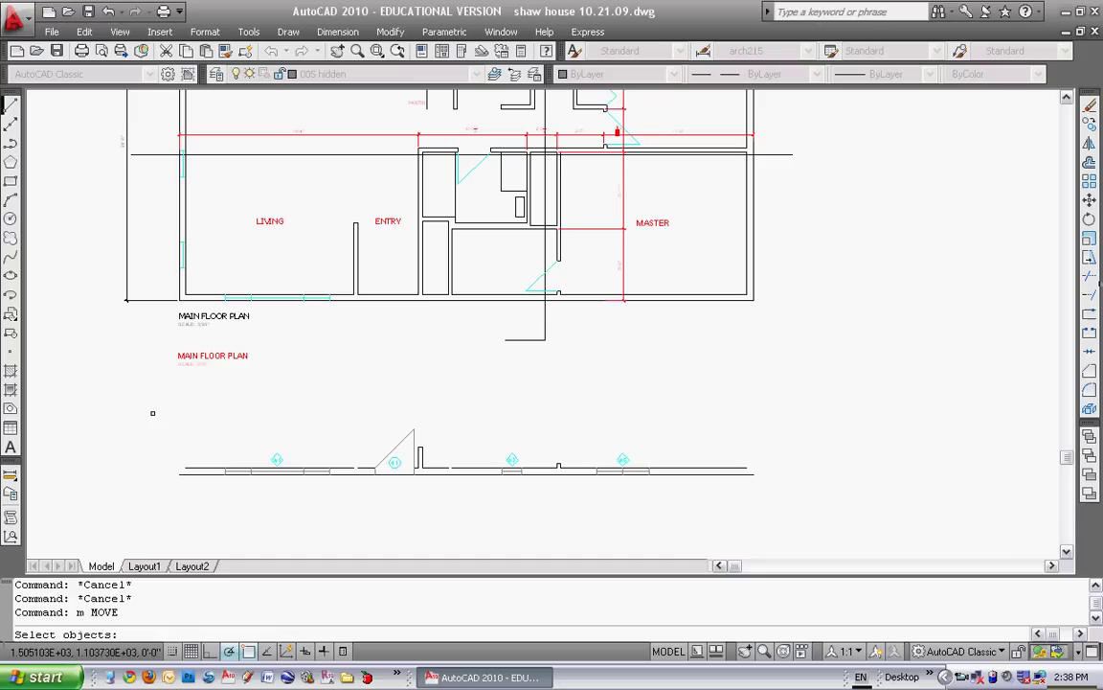
{"action": "left_click", "coordinate": [146, 398]}
{"action": "left_click", "coordinate": [730, 474]}
{"action": "key", "text": "Return"}
{"action": "left_click", "coordinate": [753, 470]}
{"action": "scroll", "coordinate": [546, 153], "scroll_direction": "down", "scroll_amount": 6}
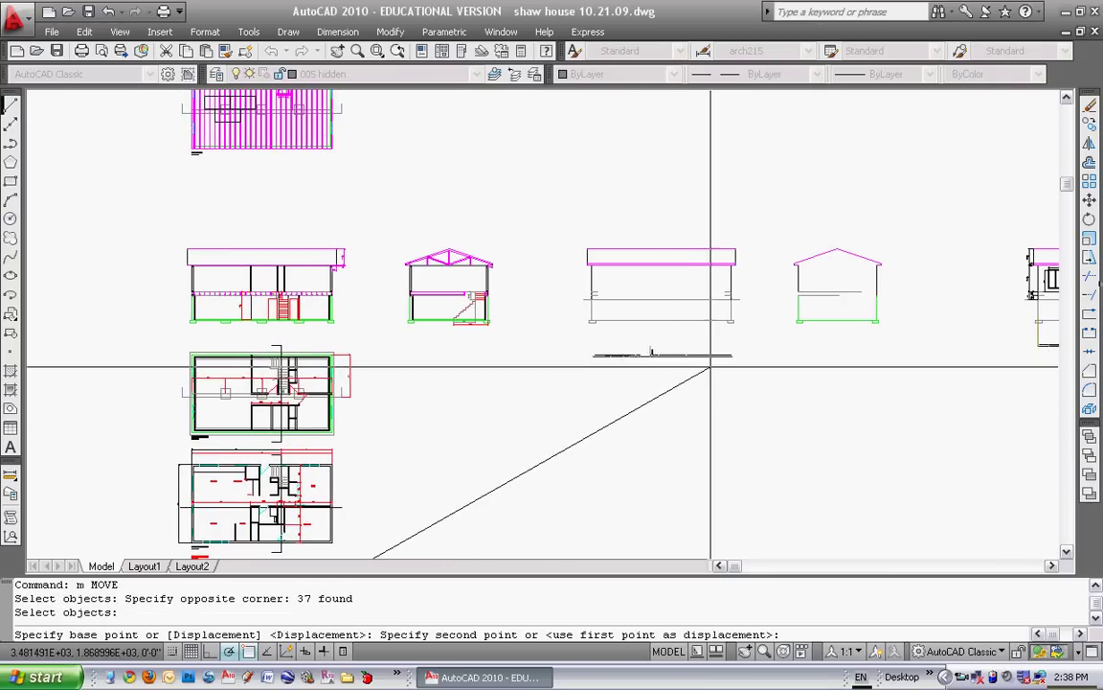
{"action": "left_click", "coordinate": [709, 360]}
{"action": "key", "text": "Escape"}
Draw a vertical guide line from the bottom of the long elevation's left foundation wall down past the wall strip
{"action": "left_click", "coordinate": [11, 105]}
{"action": "scroll", "coordinate": [591, 320], "scroll_direction": "up", "scroll_amount": 8}
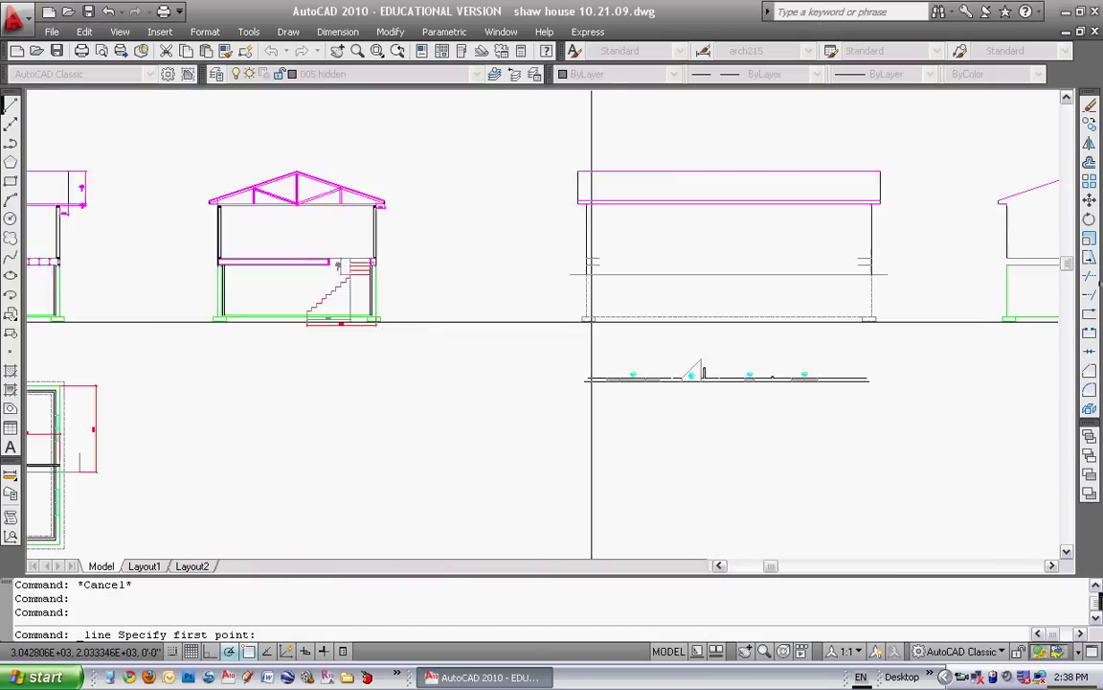
{"action": "left_click", "coordinate": [569, 310]}
{"action": "scroll", "coordinate": [610, 400], "scroll_direction": "down", "scroll_amount": 1}
{"action": "scroll", "coordinate": [610, 400], "scroll_direction": "down", "scroll_amount": 2}
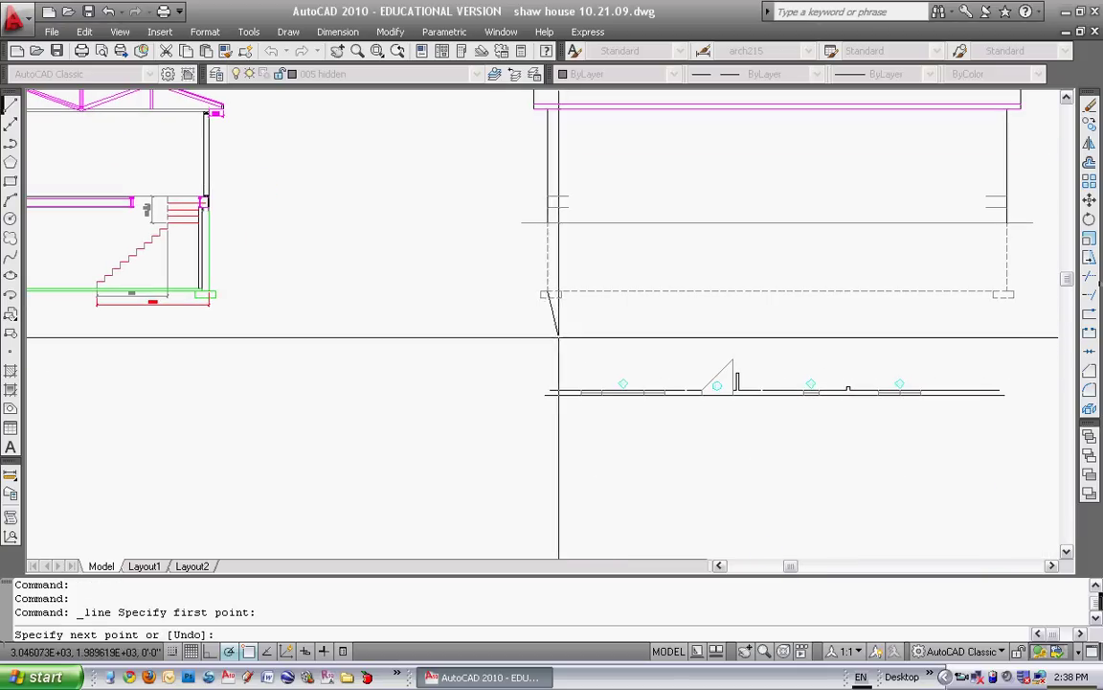
{"action": "left_click", "coordinate": [548, 434]}
{"action": "key", "text": "Escape"}
Move the wall strip so its left outer corner sits on the vertical guide line
{"action": "key", "text": "Return"}
{"action": "left_click", "coordinate": [503, 335]}
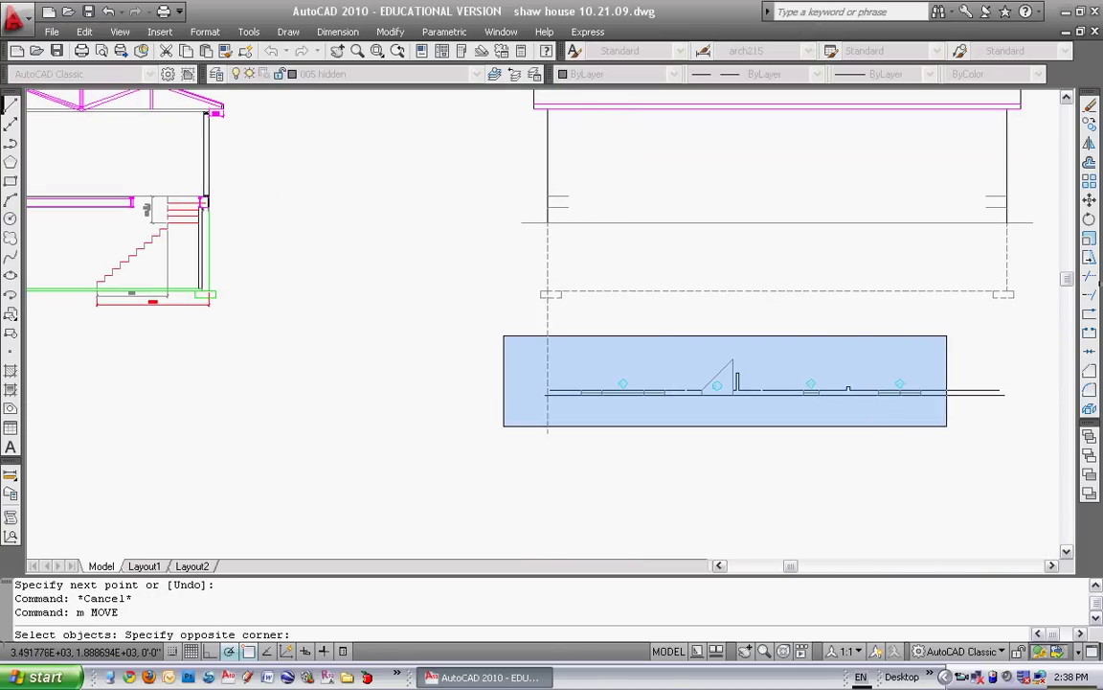
{"action": "left_click", "coordinate": [948, 428]}
{"action": "key", "text": "Return"}
{"action": "scroll", "coordinate": [558, 399], "scroll_direction": "up", "scroll_amount": 2}
{"action": "scroll", "coordinate": [544, 393], "scroll_direction": "up", "scroll_amount": 4}
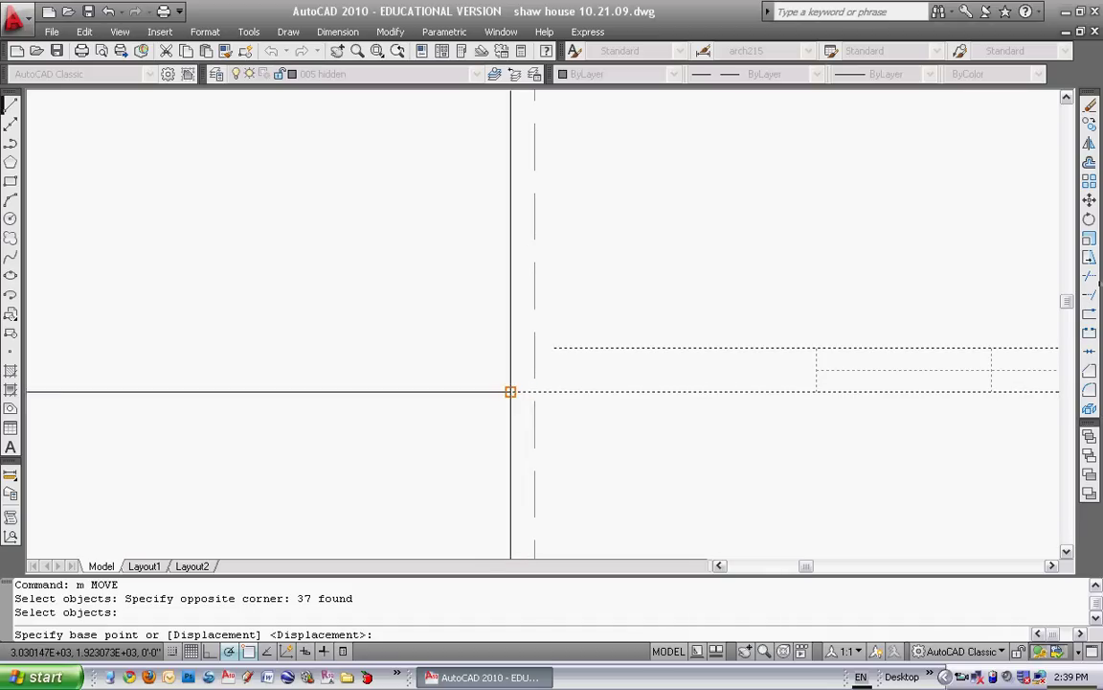
{"action": "key", "text": "Escape"}
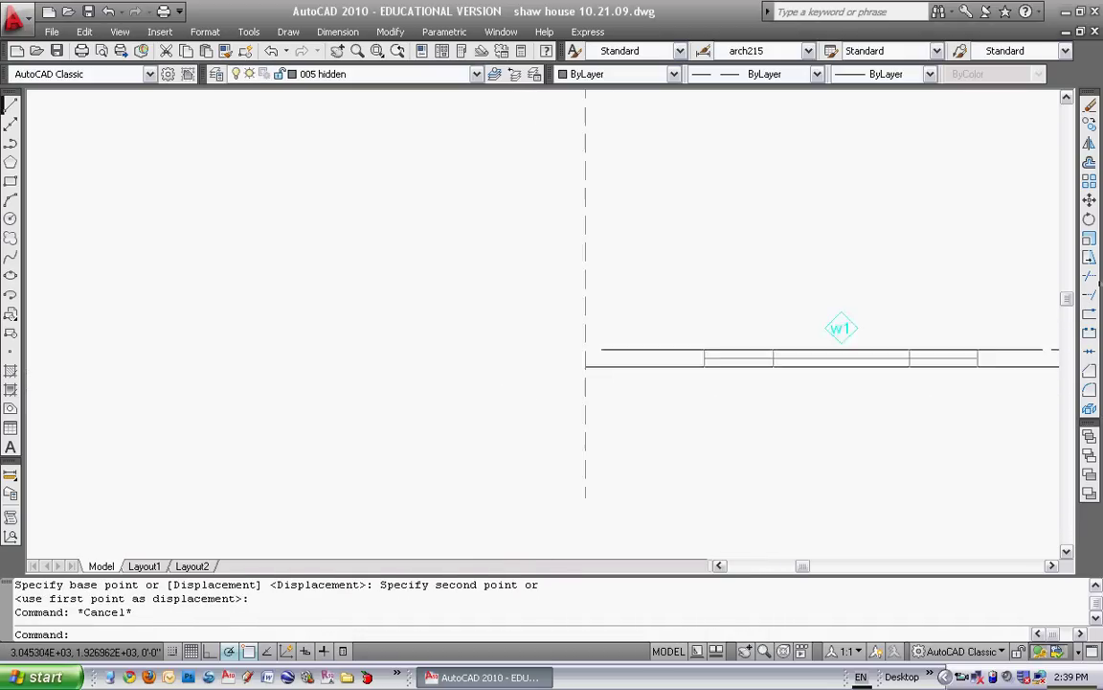
{"action": "key", "text": "Escape"}
Move the wall strip straight up, closer to the long elevation's foundation
{"action": "scroll", "coordinate": [606, 362], "scroll_direction": "down", "scroll_amount": 2}
{"action": "middle_click_drag", "start_coordinate": [668, 363], "coordinate": [558, 362]}
{"action": "type", "text": "m"}
{"action": "key", "text": "space"}
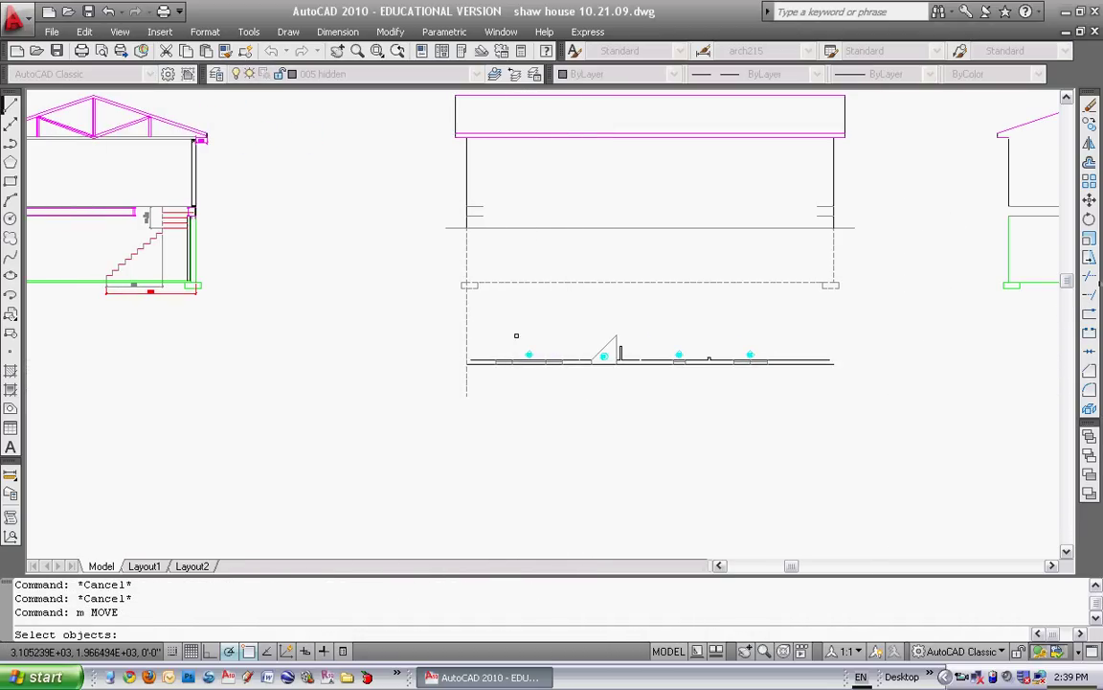
{"action": "left_click", "coordinate": [867, 374]}
{"action": "key", "text": "Return"}
{"action": "left_click", "coordinate": [878, 382]}
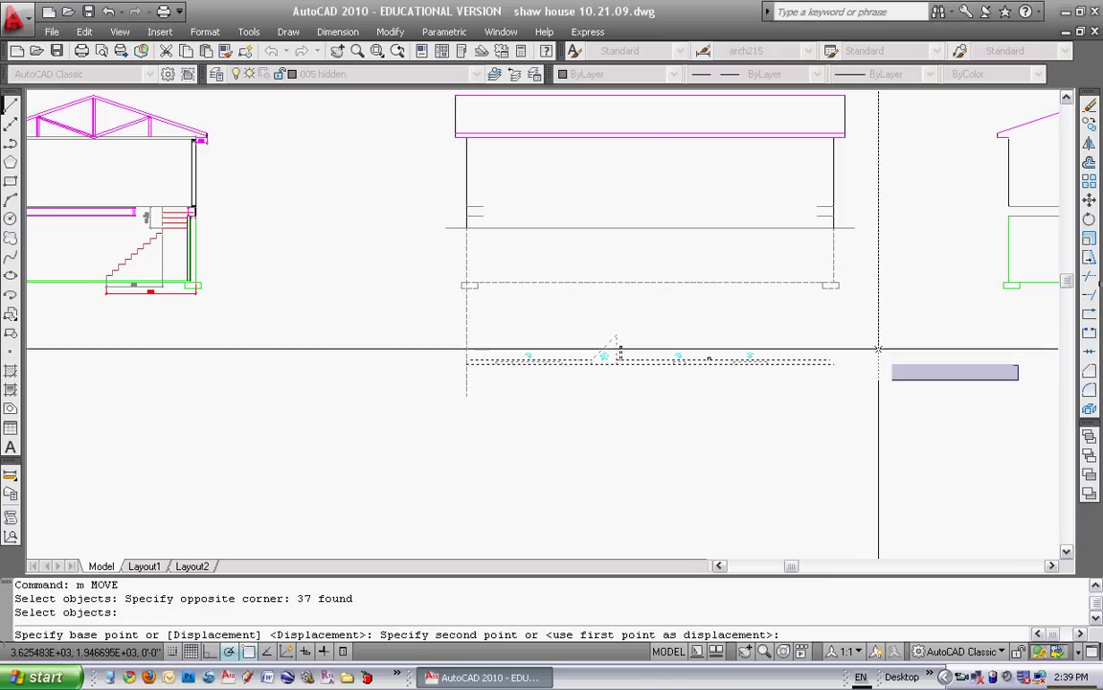
{"action": "key", "text": "Escape"}
On the 005 other layer, draw a vertical line from window w1's left edge up through the long elevation to just below the eave
{"action": "scroll", "coordinate": [558, 357], "scroll_direction": "up", "scroll_amount": 2}
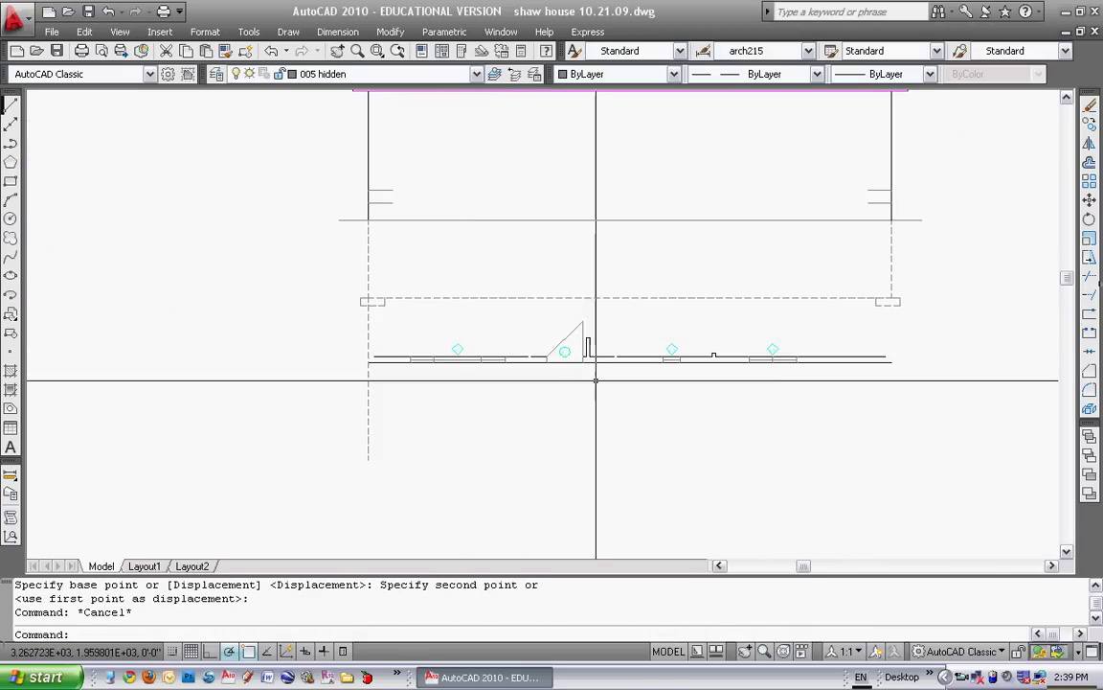
{"action": "middle_click_drag", "start_coordinate": [591, 359], "coordinate": [531, 412]}
{"action": "key", "text": "Escape"}
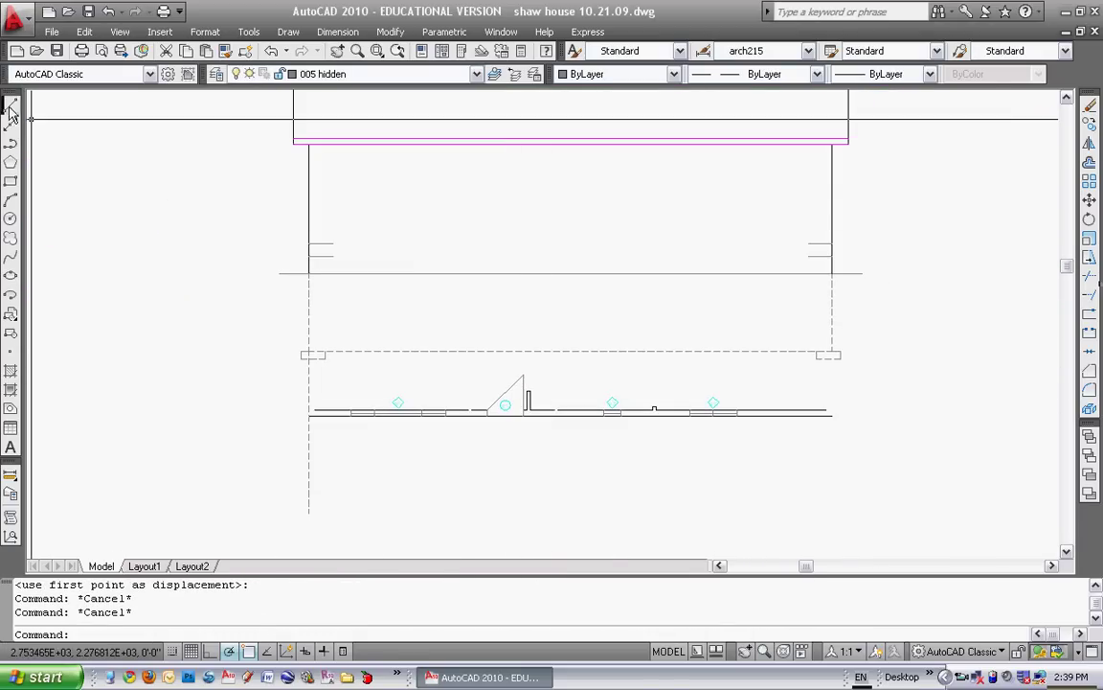
{"action": "left_click", "coordinate": [476, 74]}
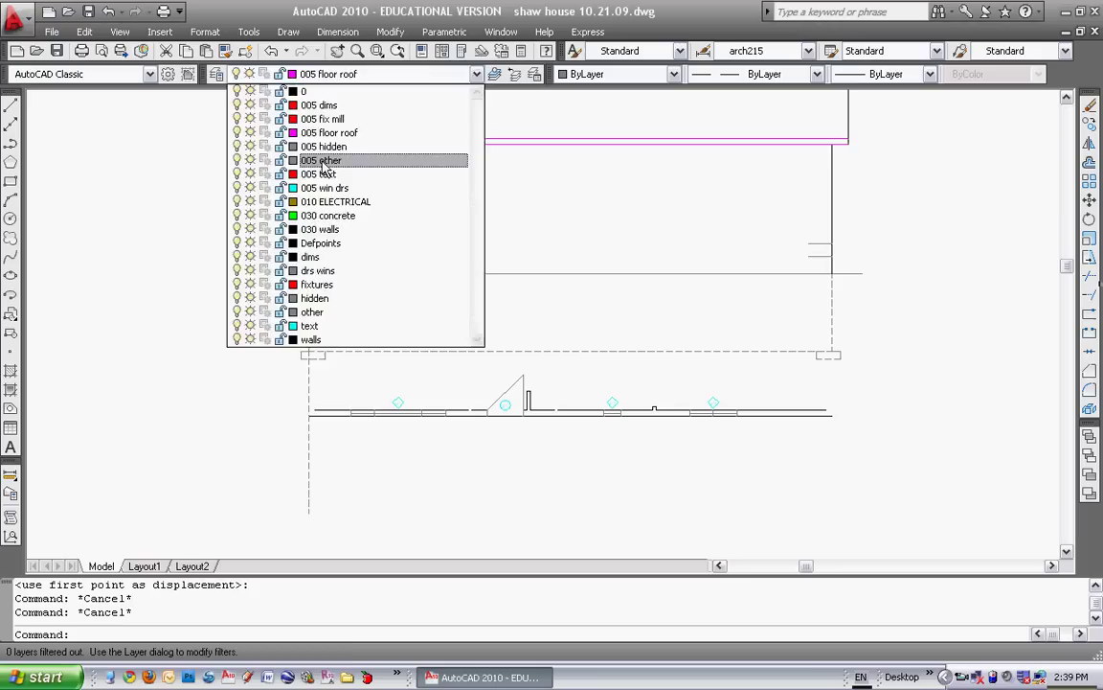
{"action": "left_click", "coordinate": [324, 161]}
{"action": "left_click", "coordinate": [11, 105]}
{"action": "scroll", "coordinate": [335, 367], "scroll_direction": "up", "scroll_amount": 3}
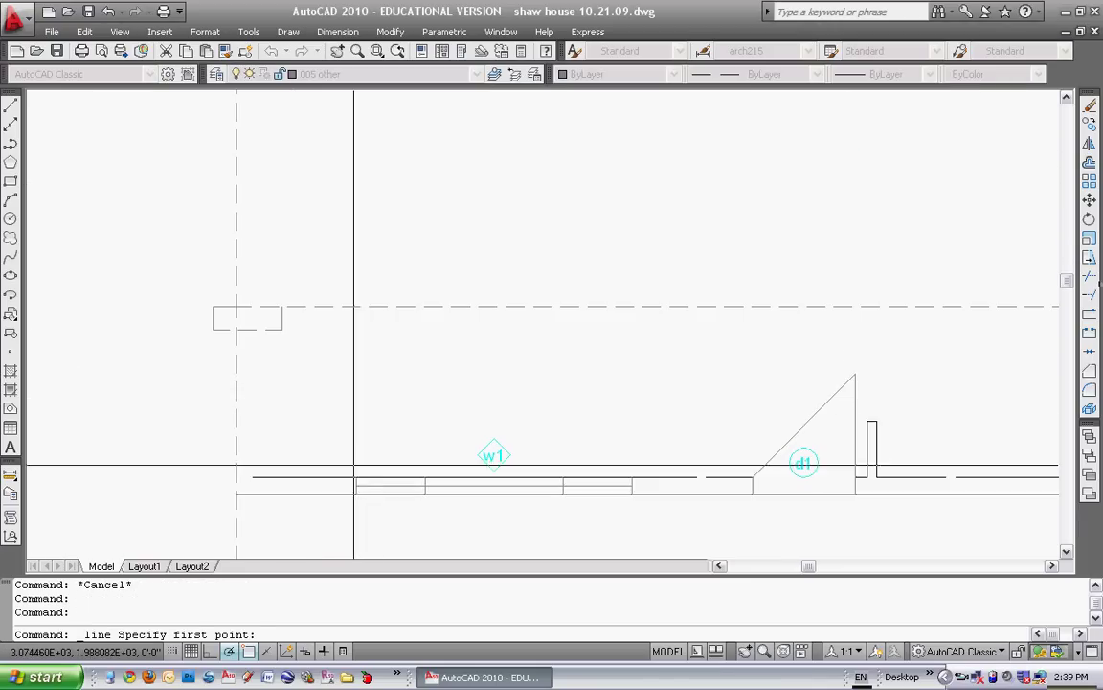
{"action": "left_click", "coordinate": [355, 477]}
{"action": "scroll", "coordinate": [479, 374], "scroll_direction": "down", "scroll_amount": 3}
{"action": "middle_click_drag", "start_coordinate": [470, 303], "coordinate": [469, 358]}
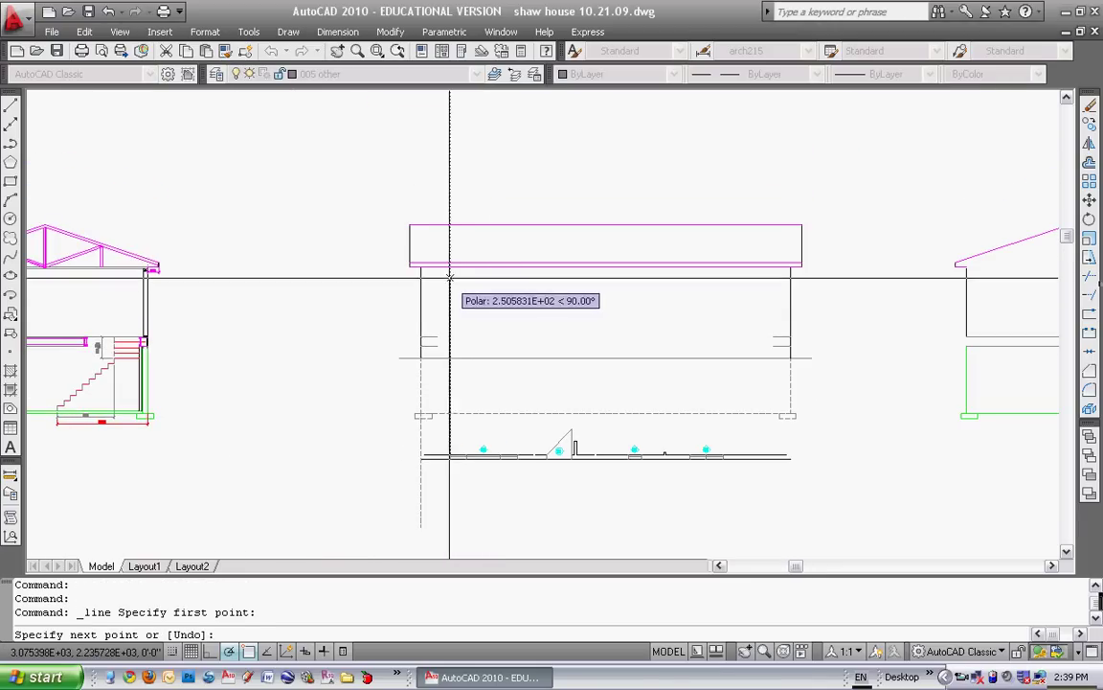
{"action": "key", "text": "Escape"}
{"action": "scroll", "coordinate": [426, 359], "scroll_direction": "up", "scroll_amount": 4}
{"action": "key", "text": "Escape"}
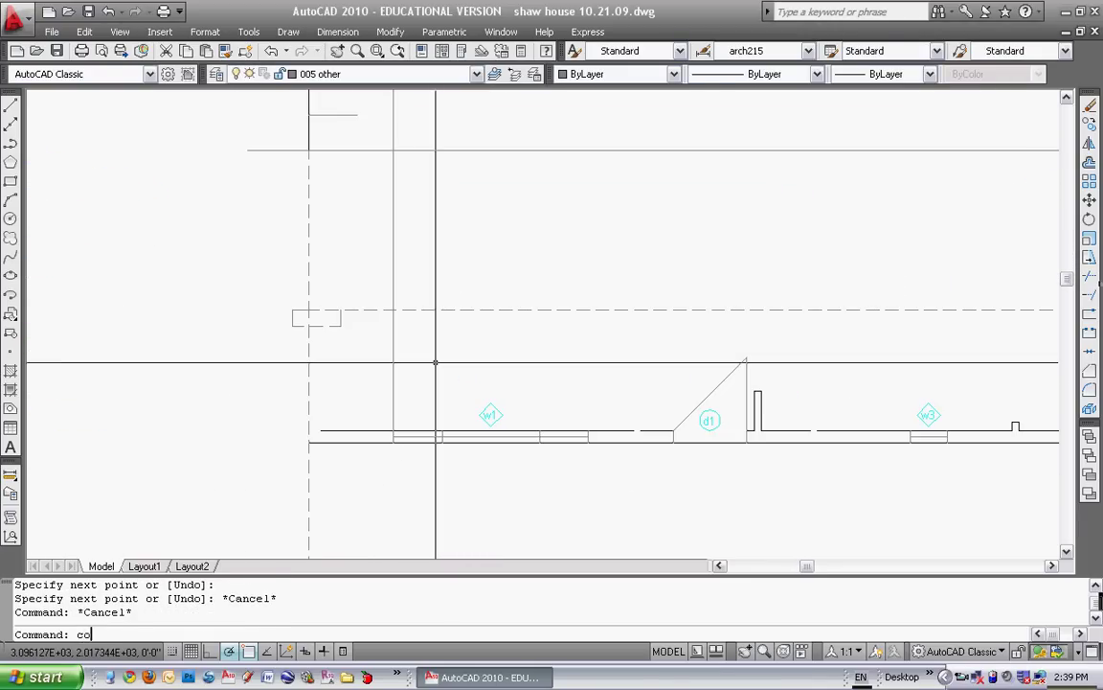
Copy the vertical projection line to w1's right edge and to both edges of door d1 and windows w3 and w5
{"action": "type", "text": "co"}
{"action": "key", "text": "Return"}
{"action": "left_click", "coordinate": [393, 431]}
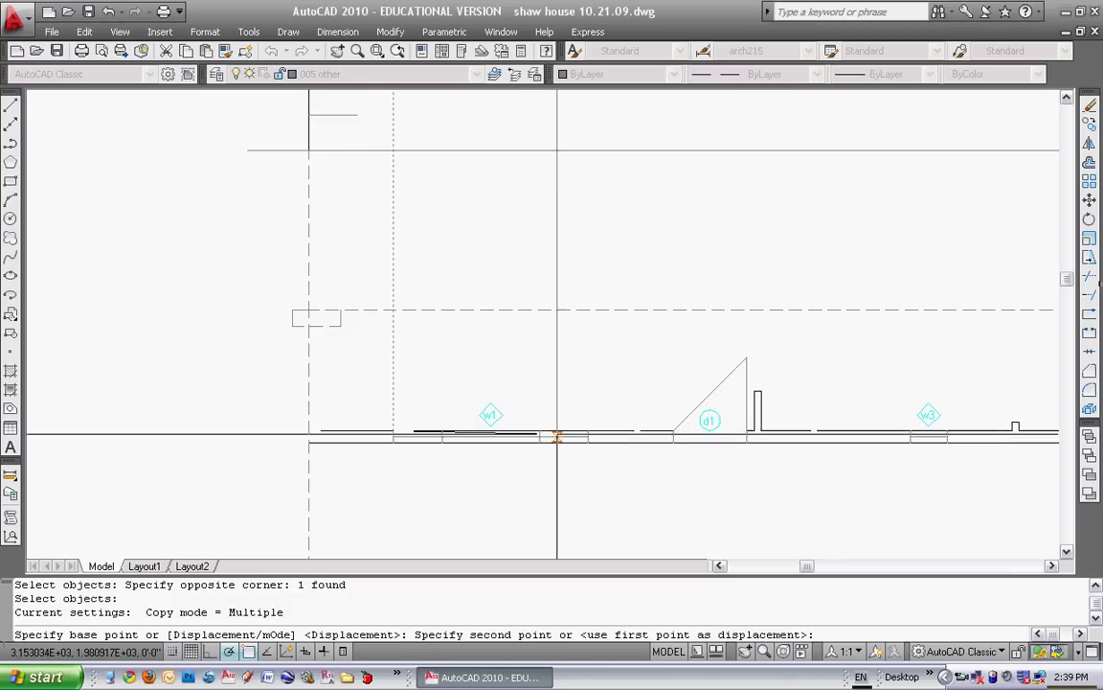
{"action": "left_click", "coordinate": [588, 432]}
{"action": "left_click", "coordinate": [674, 430]}
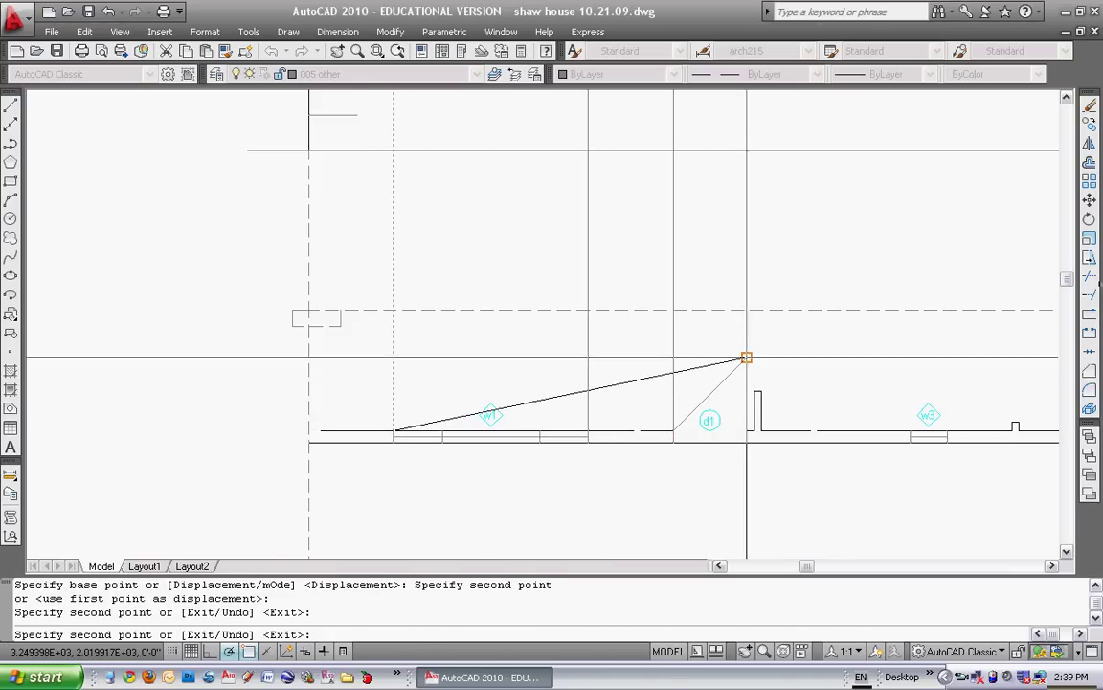
{"action": "left_click", "coordinate": [746, 357]}
{"action": "middle_click_drag", "start_coordinate": [793, 406], "coordinate": [600, 379]}
{"action": "scroll", "coordinate": [724, 388], "scroll_direction": "up", "scroll_amount": 2}
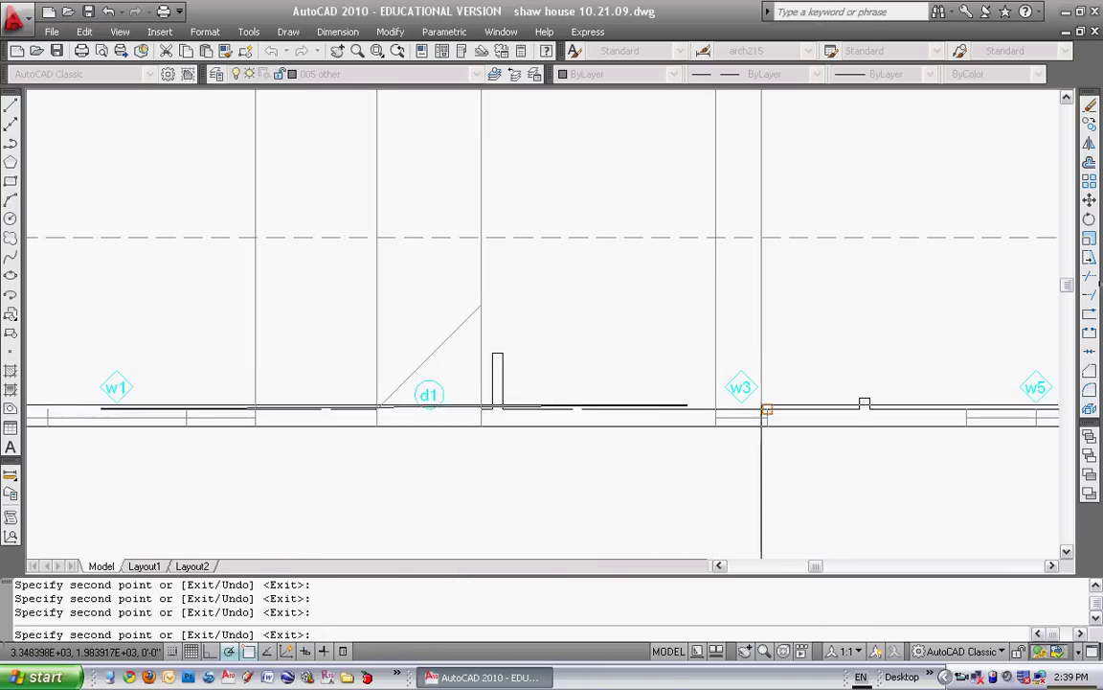
{"action": "middle_click_drag", "start_coordinate": [802, 394], "coordinate": [488, 353]}
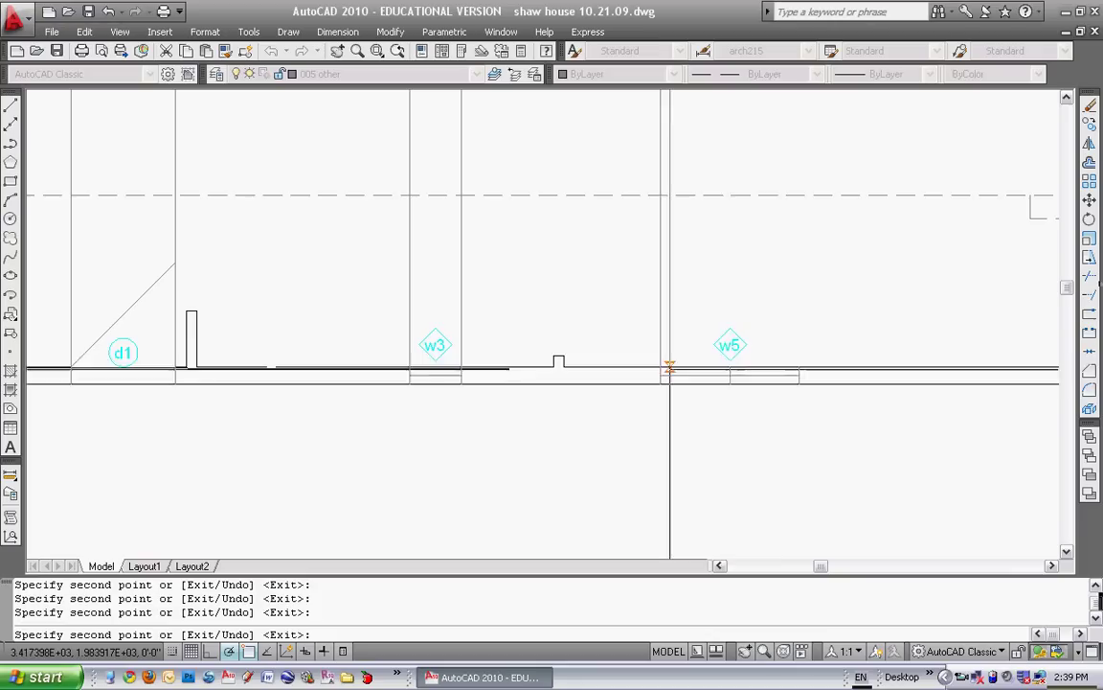
{"action": "key", "text": "Escape"}
{"action": "scroll", "coordinate": [621, 296], "scroll_direction": "down", "scroll_amount": 4}
{"action": "middle_click_drag", "start_coordinate": [575, 282], "coordinate": [616, 379]}
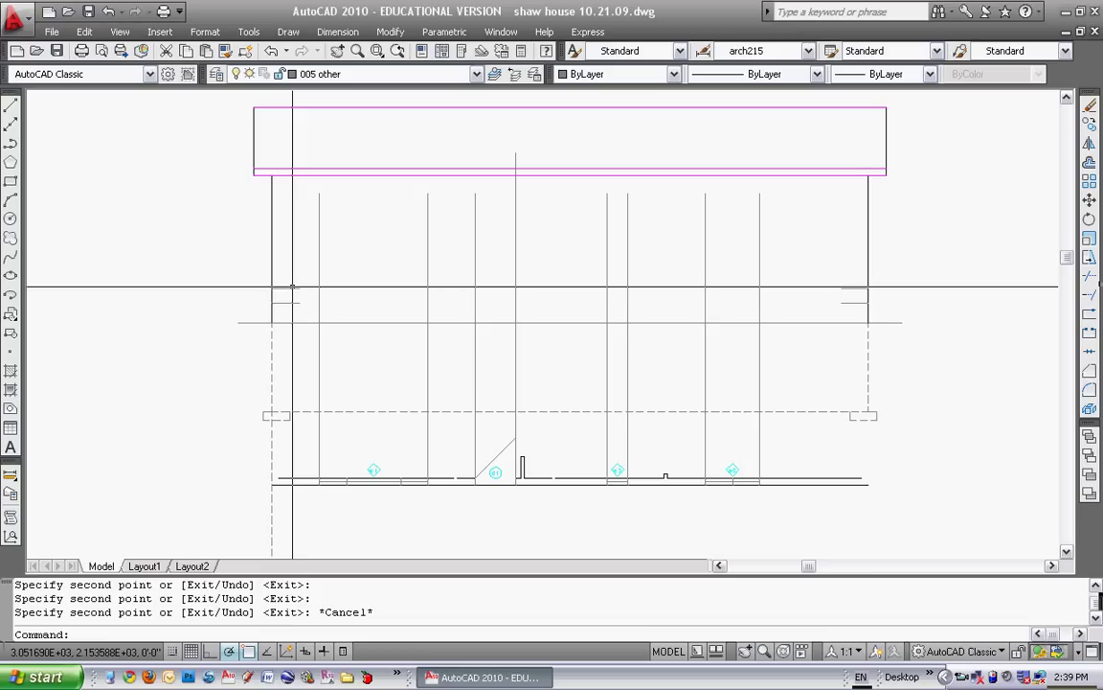
Offset the upper floor line at the elevation's left wall 6'8" upward as the window head line
{"action": "key", "text": "Return"}
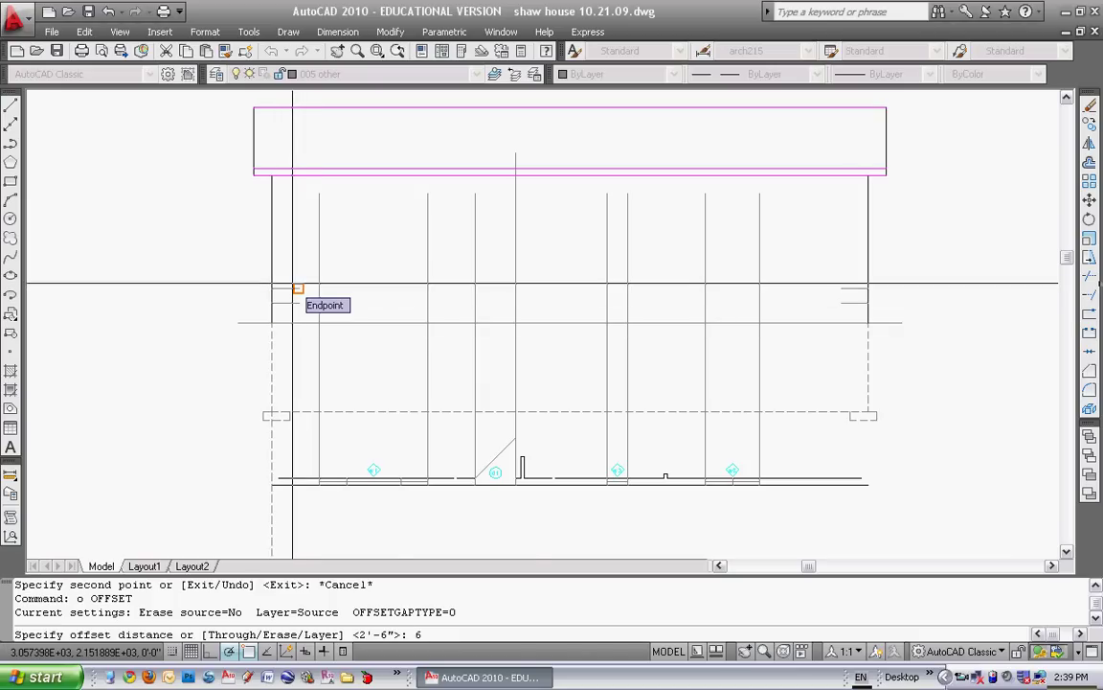
{"action": "key", "text": "Return"}
{"action": "left_click", "coordinate": [289, 288]}
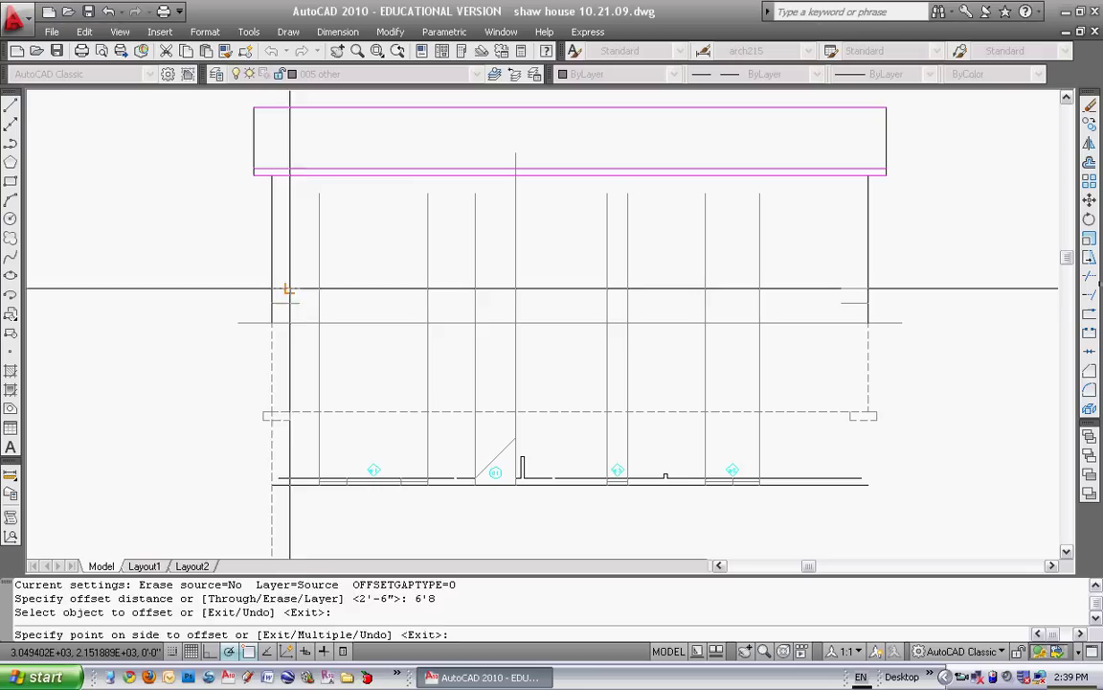
{"action": "left_click", "coordinate": [299, 238]}
{"action": "key", "text": "Escape"}
{"action": "left_click", "coordinate": [301, 192]}
{"action": "left_click", "coordinate": [290, 209]}
{"action": "left_click", "coordinate": [298, 198]}
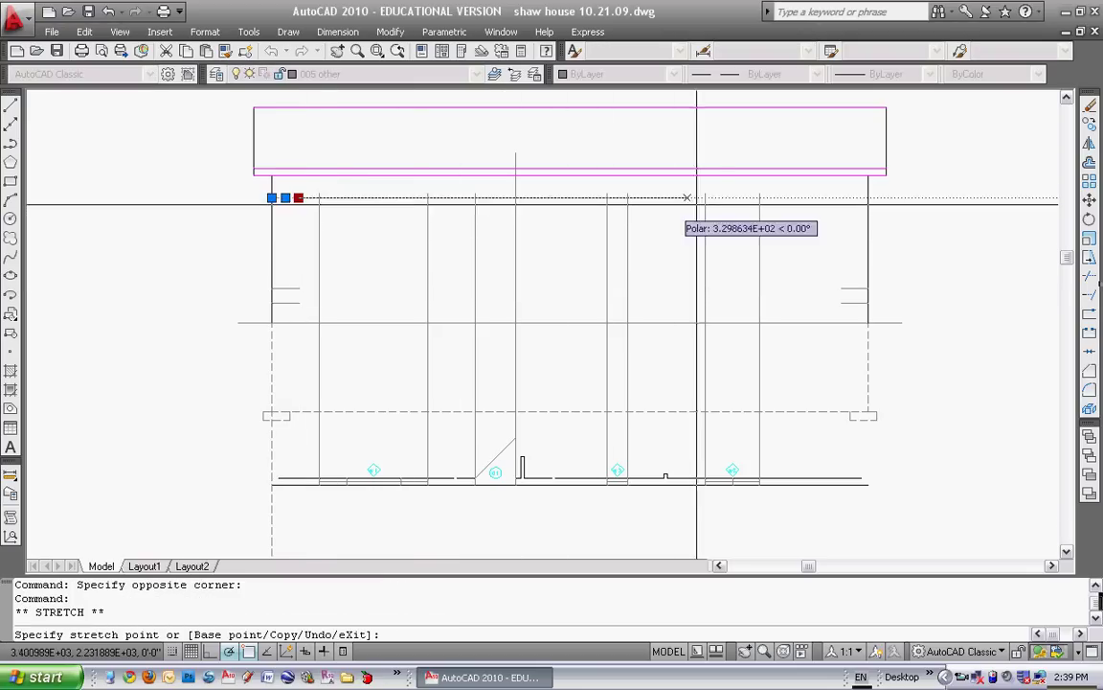
{"action": "key", "text": "Escape"}
Extend the head line across the elevation to the projection line of window w5's right edge
{"action": "type", "text": "ex"}
{"action": "key", "text": "Return"}
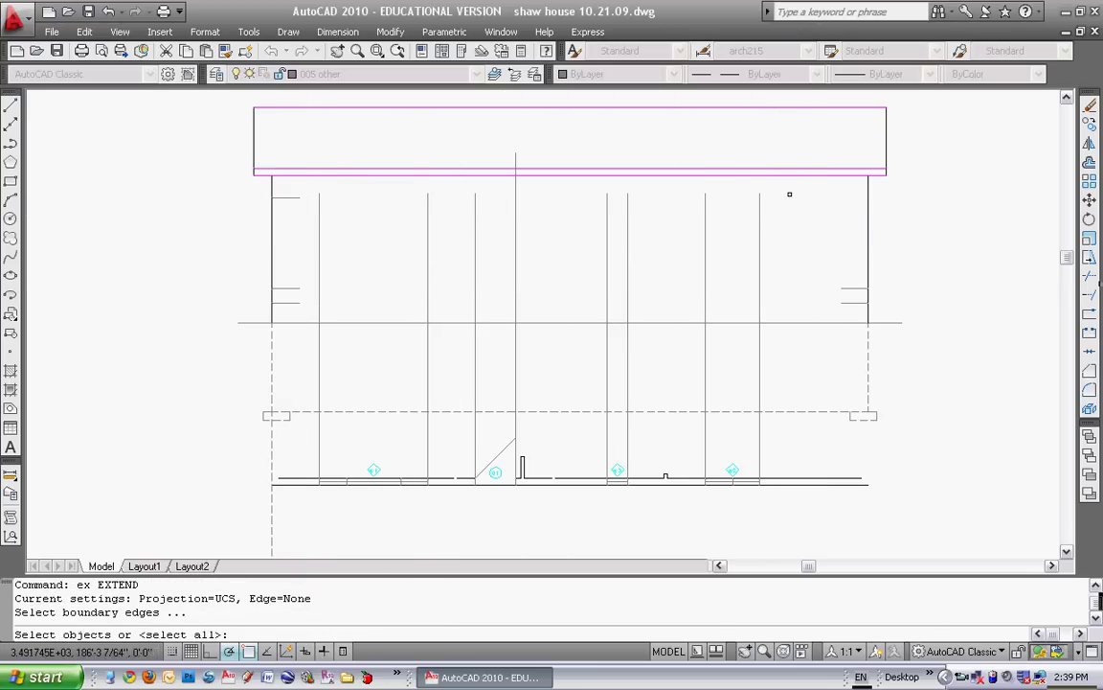
{"action": "key", "text": "Escape"}
{"action": "key", "text": "Escape"}
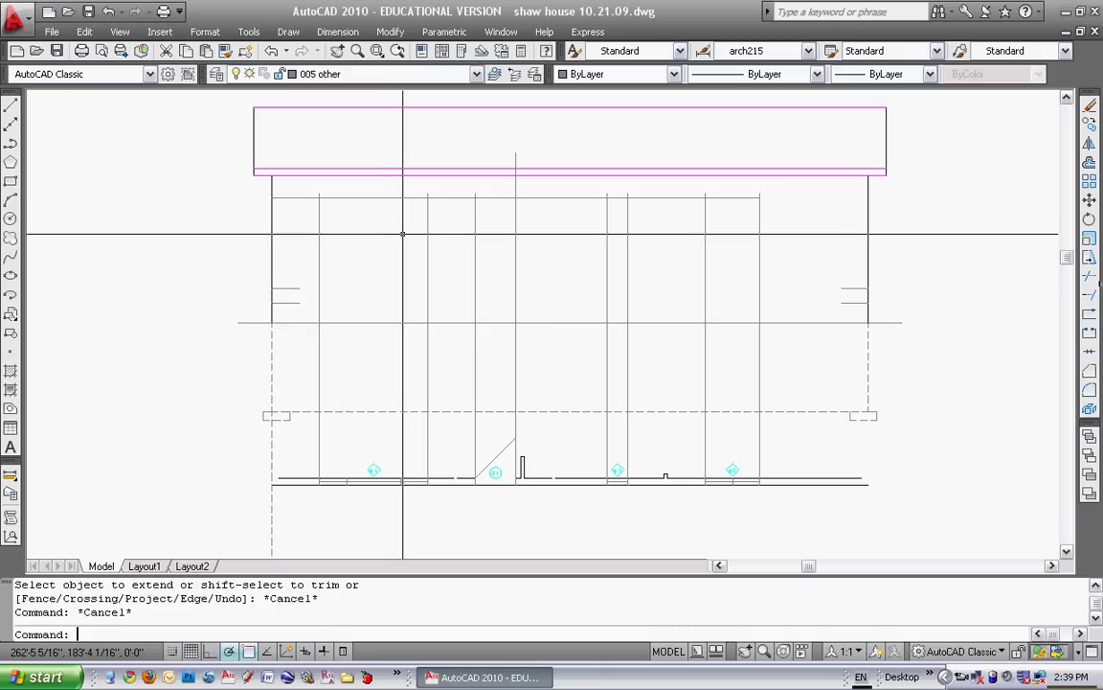
Trim the head line so only the part between window w1's two projection lines remains
{"action": "type", "text": "tr"}
{"action": "key", "text": "Return"}
{"action": "left_click", "coordinate": [321, 221]}
{"action": "key", "text": "Return"}
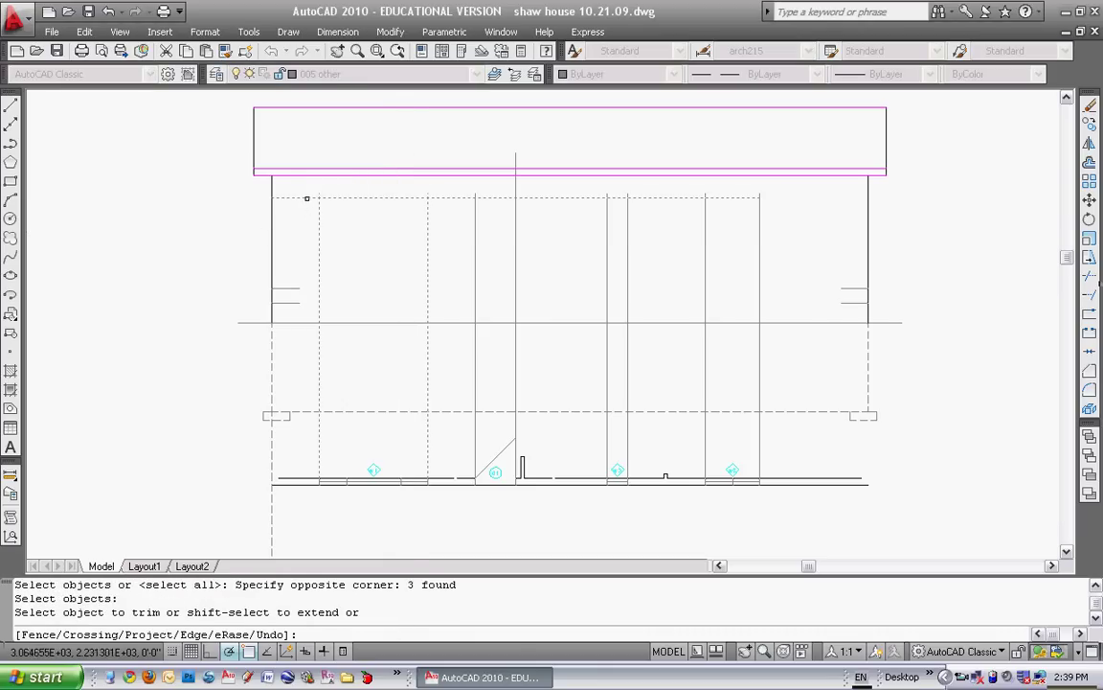
{"action": "key", "text": "Escape"}
Trim the ends of window w1's two projection lines that stick up above the head line
{"action": "type", "text": "tr"}
{"action": "key", "text": "Return"}
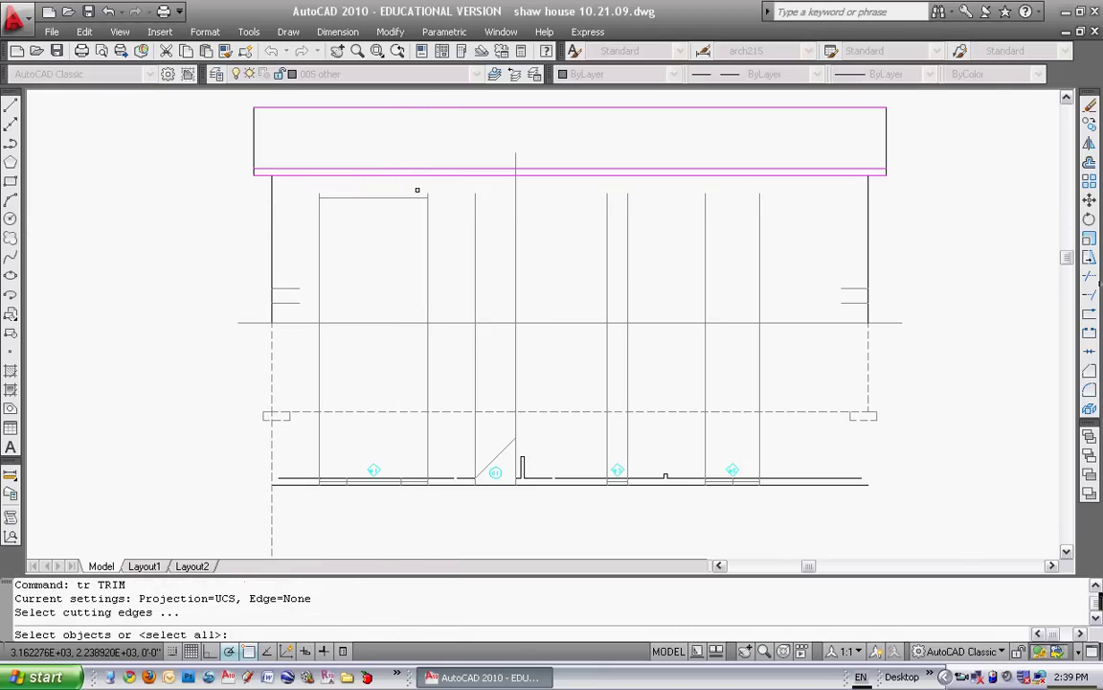
{"action": "scroll", "coordinate": [419, 189], "scroll_direction": "up", "scroll_amount": 5}
{"action": "left_click", "coordinate": [460, 192]}
{"action": "left_click", "coordinate": [159, 225]}
{"action": "key", "text": "Return"}
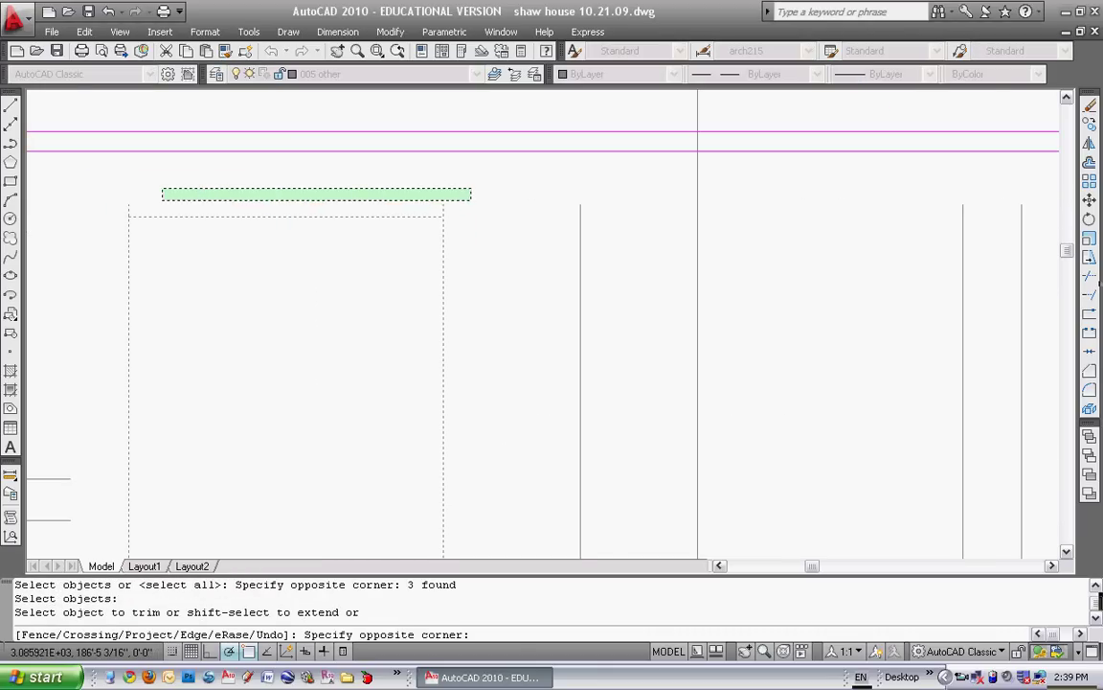
{"action": "left_click", "coordinate": [162, 200]}
{"action": "key", "text": "Escape"}
{"action": "key", "text": "Escape"}
{"action": "key", "text": "Escape"}
Examine the dimensioned three-panel window in the reference elevation for its height, head height and frame layout
{"action": "scroll", "coordinate": [517, 244], "scroll_direction": "down", "scroll_amount": 4}
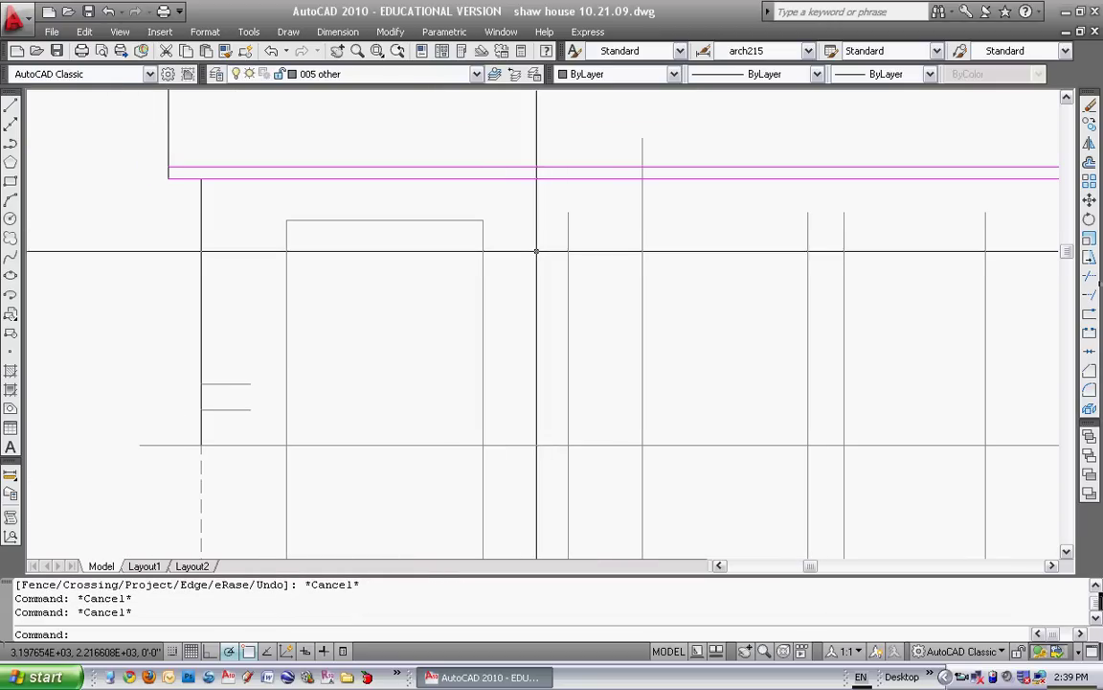
{"action": "scroll", "coordinate": [469, 268], "scroll_direction": "down", "scroll_amount": 5}
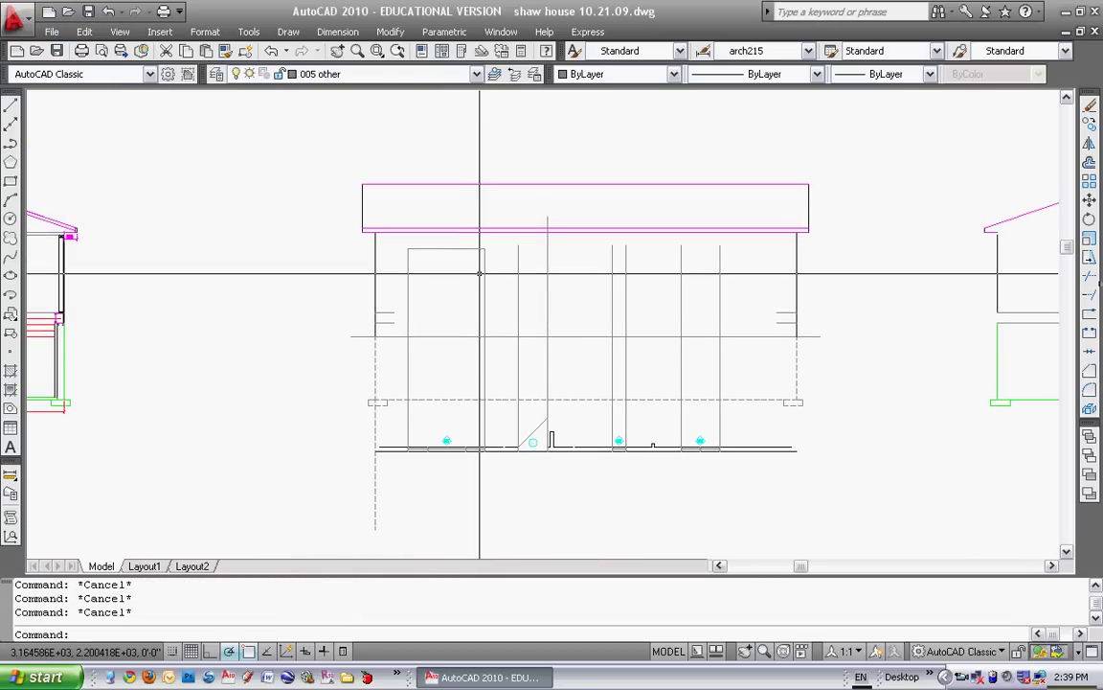
{"action": "middle_click_drag", "start_coordinate": [462, 271], "coordinate": [487, 267]}
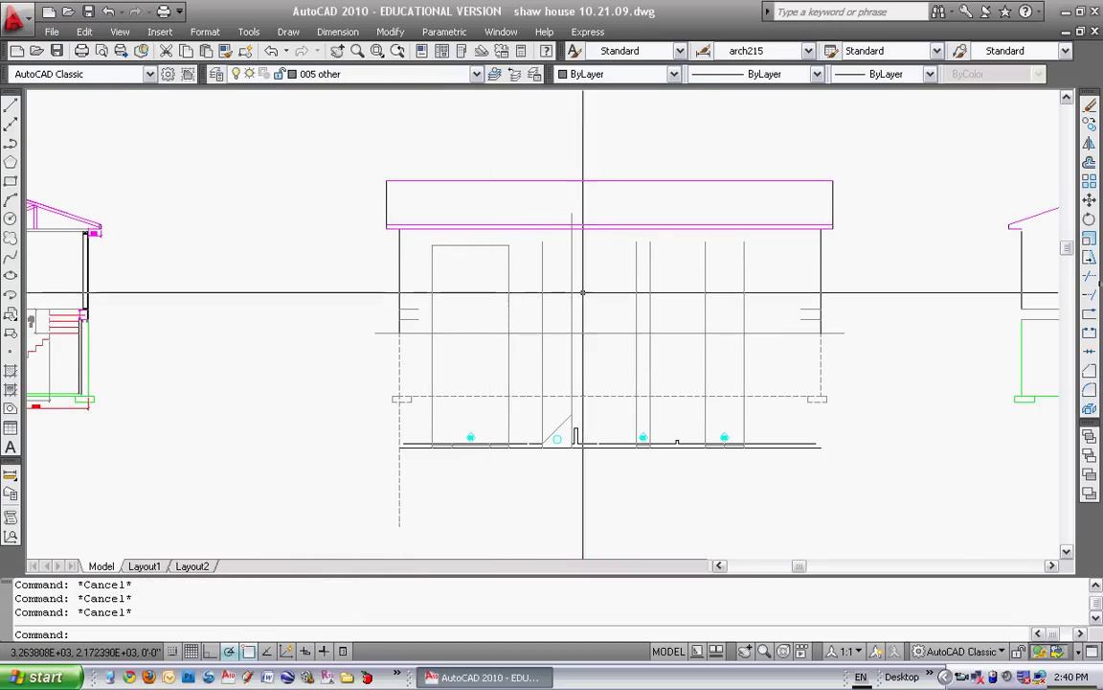
{"action": "middle_click_drag", "start_coordinate": [583, 294], "coordinate": [282, 290]}
{"action": "middle_click_drag", "start_coordinate": [788, 310], "coordinate": [287, 316]}
{"action": "middle_click_drag", "start_coordinate": [766, 321], "coordinate": [293, 323]}
{"action": "scroll", "coordinate": [513, 244], "scroll_direction": "up", "scroll_amount": 6}
{"action": "scroll", "coordinate": [488, 244], "scroll_direction": "down", "scroll_amount": 5}
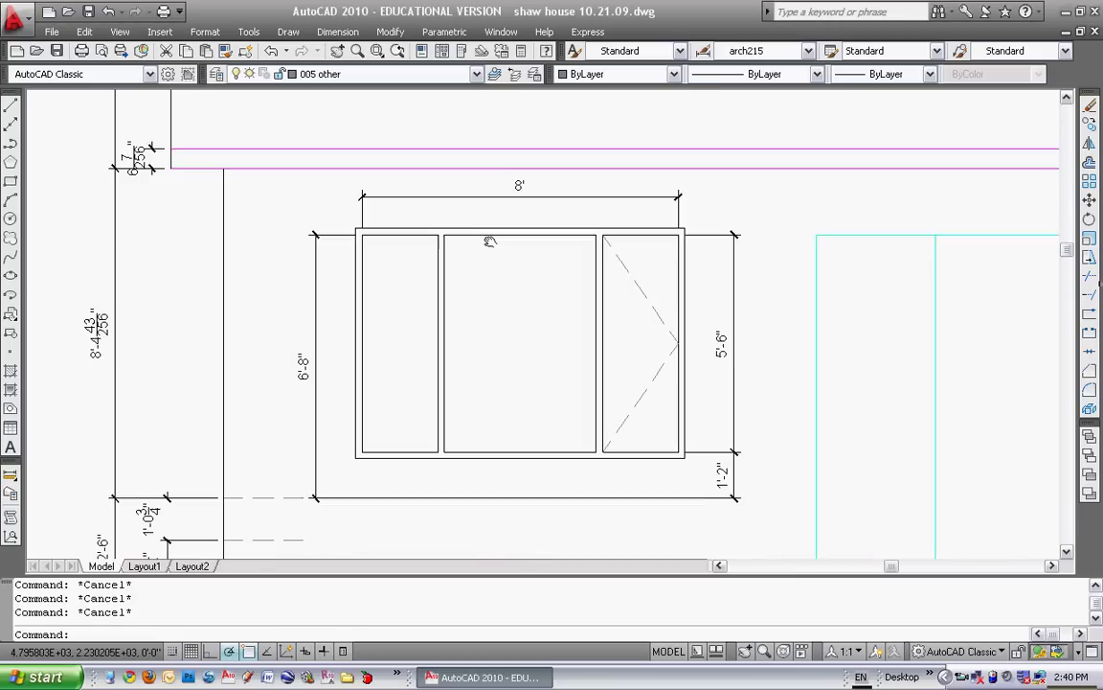
{"action": "scroll", "coordinate": [451, 265], "scroll_direction": "down", "scroll_amount": 5}
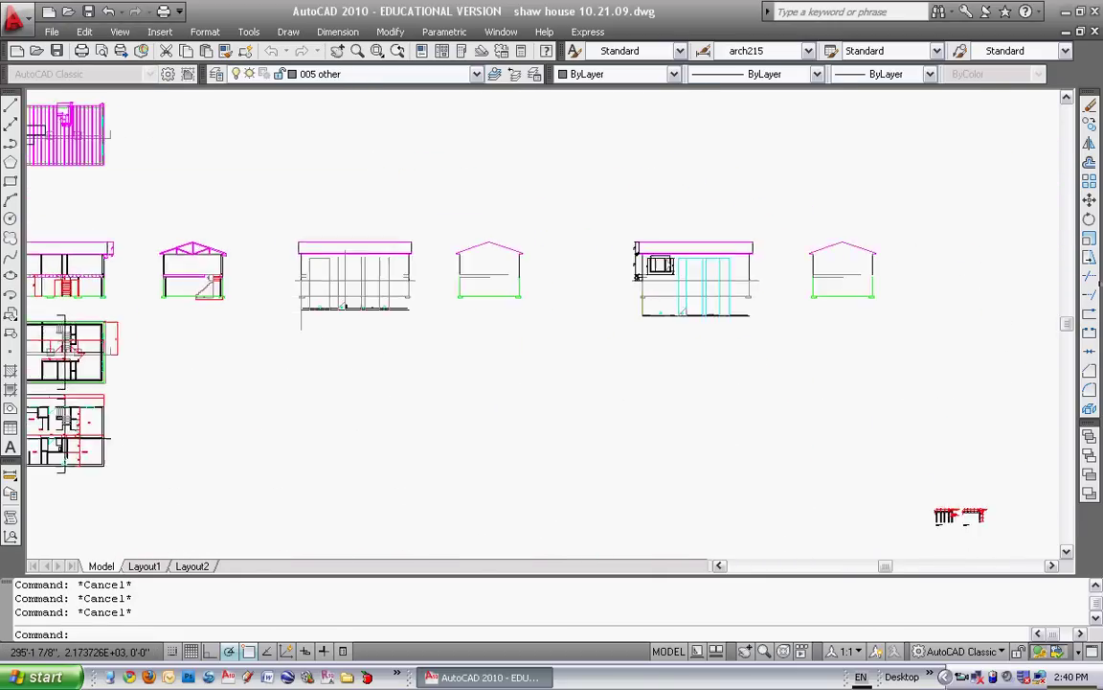
{"action": "middle_click", "coordinate": [279, 259]}
{"action": "middle_click", "coordinate": [278, 258]}
{"action": "scroll", "coordinate": [340, 265], "scroll_direction": "up", "scroll_amount": 5}
{"action": "middle_click_drag", "start_coordinate": [583, 253], "coordinate": [529, 264]}
{"action": "scroll", "coordinate": [529, 264], "scroll_direction": "up", "scroll_amount": 5}
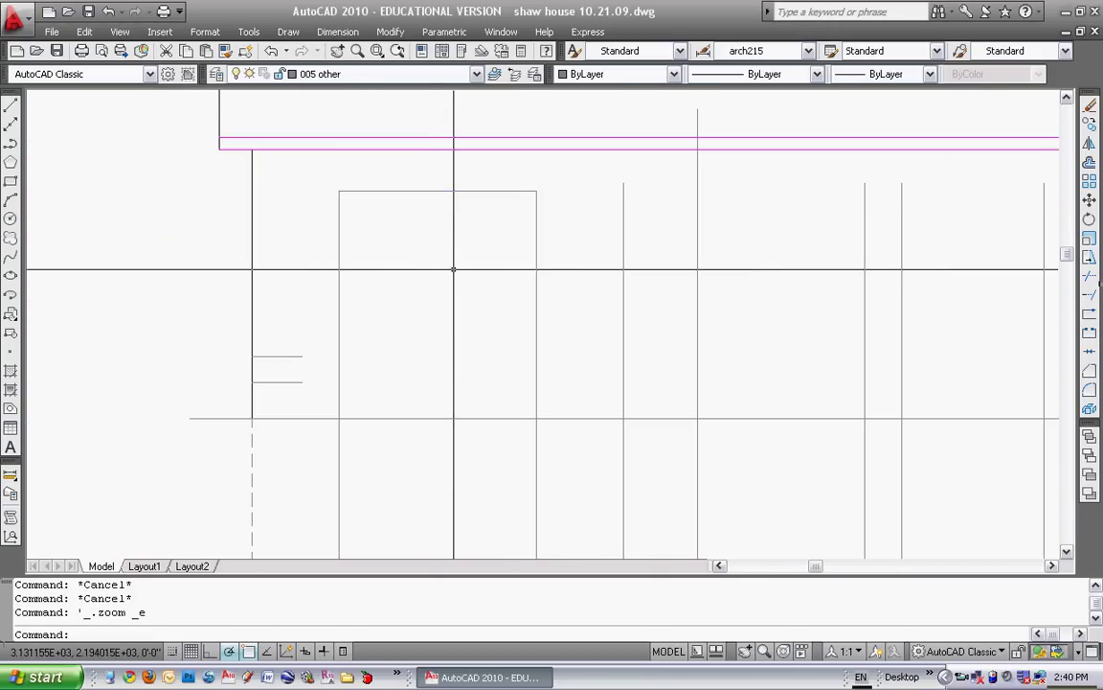
Offset window w1's head line 5'6" downward to form the sill
{"action": "key", "text": "Return"}
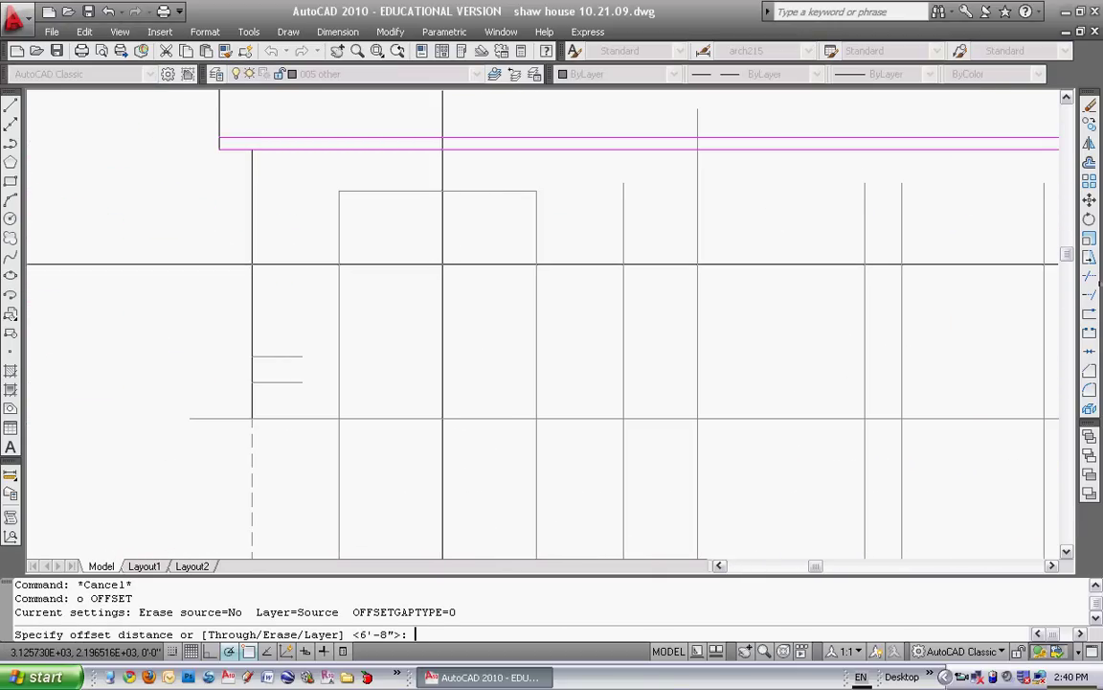
{"action": "type", "text": "5'6"}
{"action": "key", "text": "Return"}
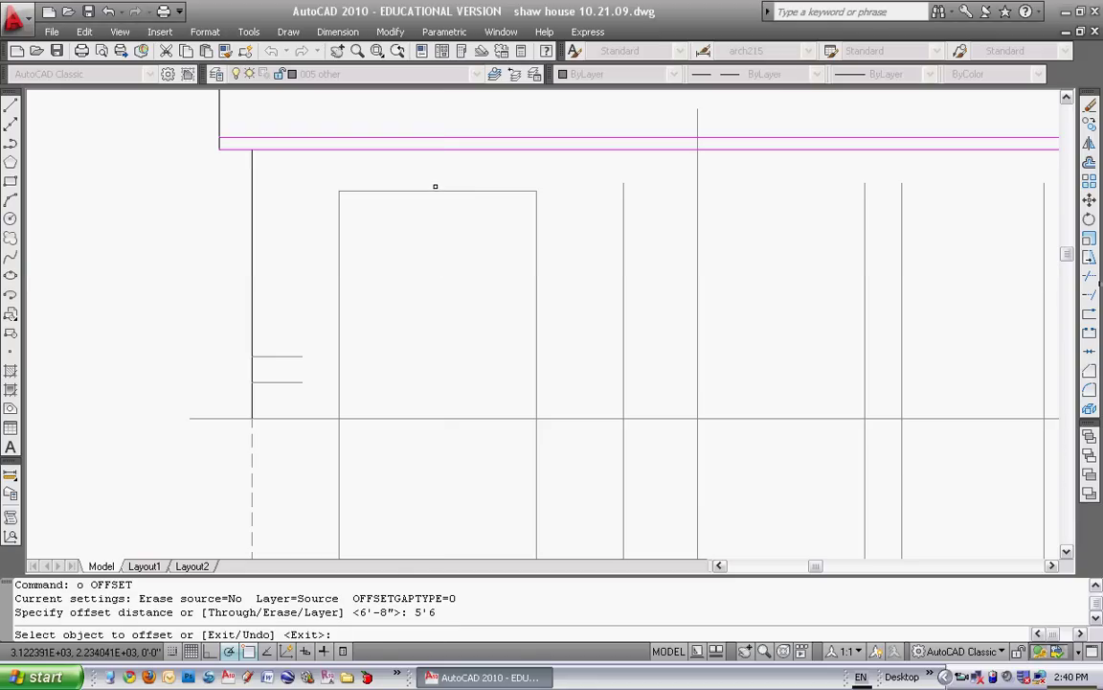
{"action": "left_click", "coordinate": [435, 186]}
{"action": "left_click", "coordinate": [496, 320]}
{"action": "key", "text": "Escape"}
Trim window w1's two projection lines below the sill to close the window rectangle
{"action": "type", "text": "tr"}
{"action": "key", "text": "Return"}
{"action": "left_click", "coordinate": [563, 305]}
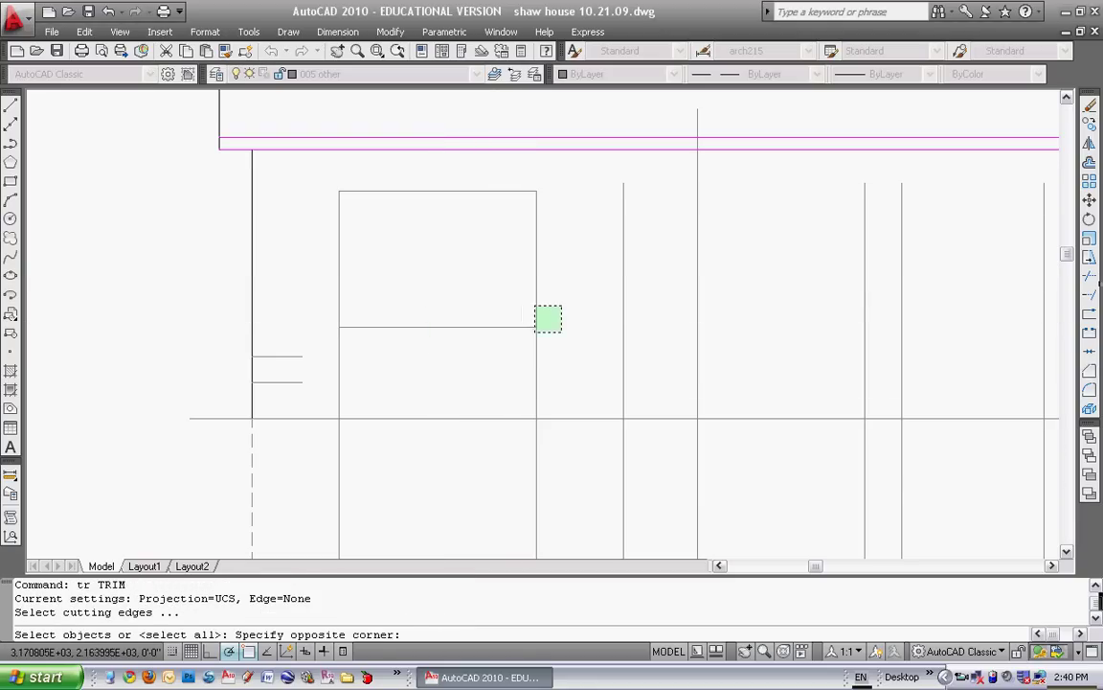
{"action": "left_click", "coordinate": [536, 332]}
{"action": "left_click", "coordinate": [335, 355]}
{"action": "key", "text": "Escape"}
{"action": "key", "text": "Escape"}
{"action": "key", "text": "Escape"}
Offset all four sides of window w1's rectangle 2" outward for the frame
{"action": "middle_click_drag", "start_coordinate": [428, 308], "coordinate": [404, 329]}
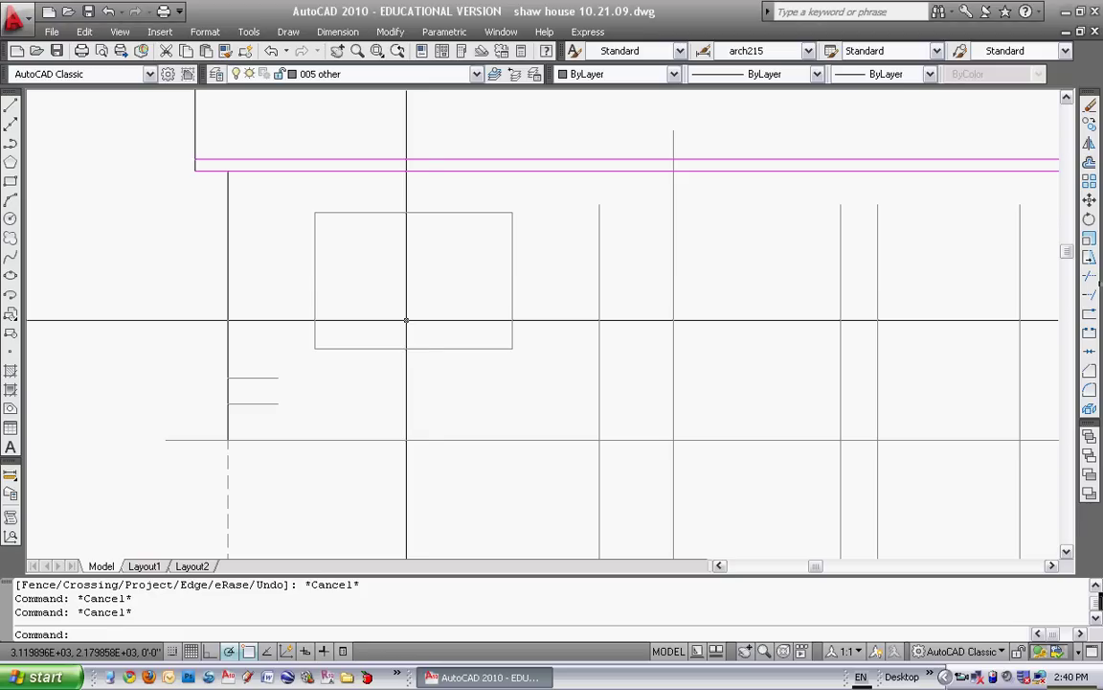
{"action": "type", "text": "o"}
{"action": "key", "text": "Return"}
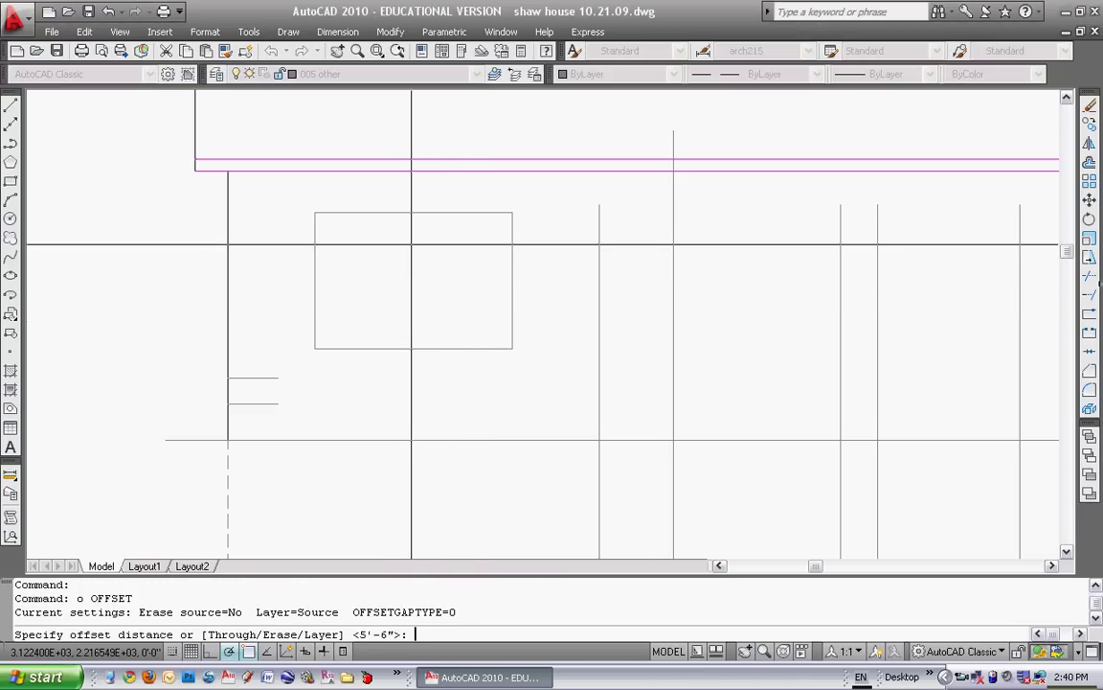
{"action": "type", "text": "2"}
{"action": "key", "text": "Return"}
{"action": "left_click", "coordinate": [393, 214]}
{"action": "left_click", "coordinate": [391, 206]}
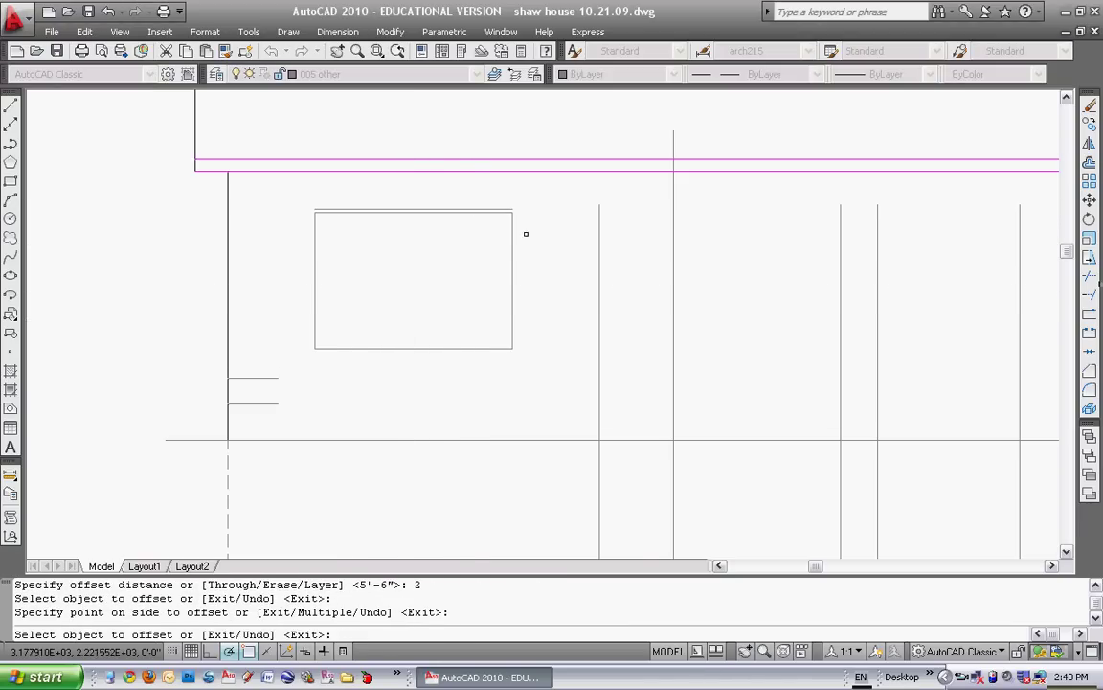
{"action": "left_click", "coordinate": [513, 278]}
{"action": "left_click", "coordinate": [535, 329]}
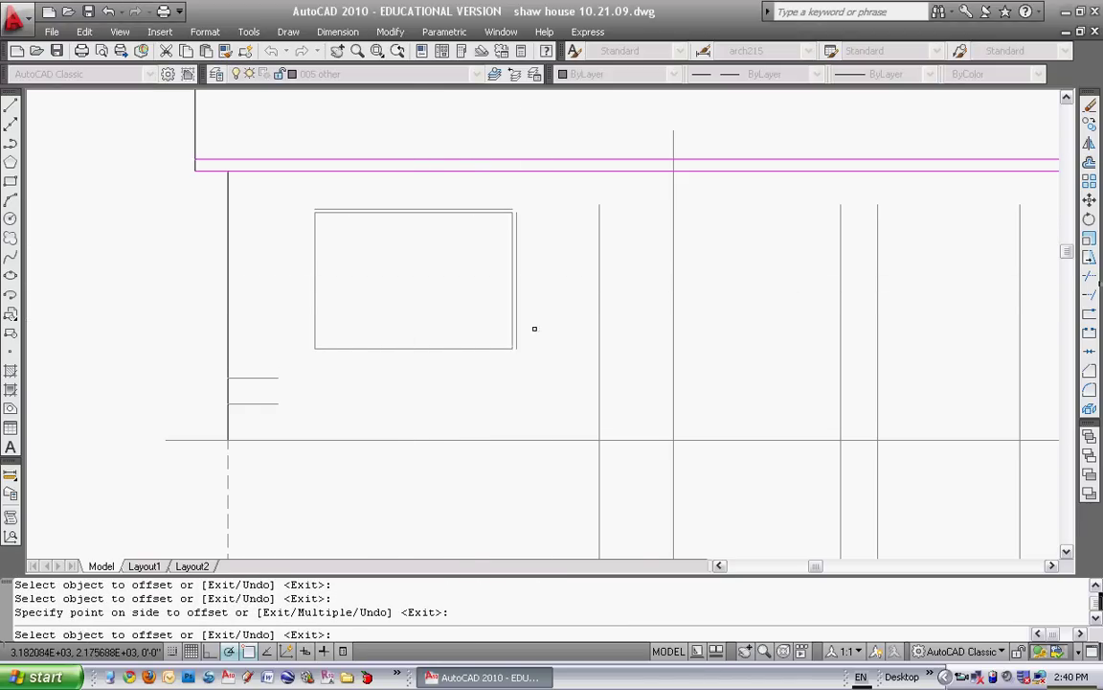
{"action": "left_click", "coordinate": [485, 348]}
{"action": "left_click", "coordinate": [421, 358]}
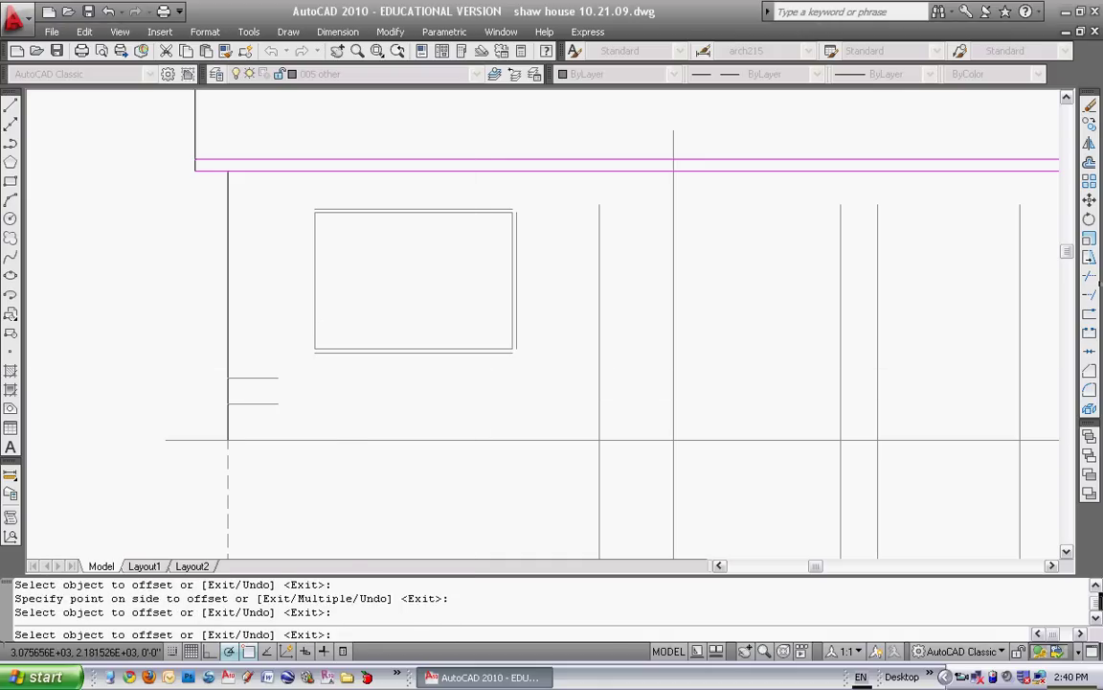
{"action": "key", "text": "Escape"}
Measure the width of window w1's right-hand panel on the plan's wall strip
{"action": "scroll", "coordinate": [389, 266], "scroll_direction": "down", "scroll_amount": 5}
{"action": "scroll", "coordinate": [441, 335], "scroll_direction": "up", "scroll_amount": 6}
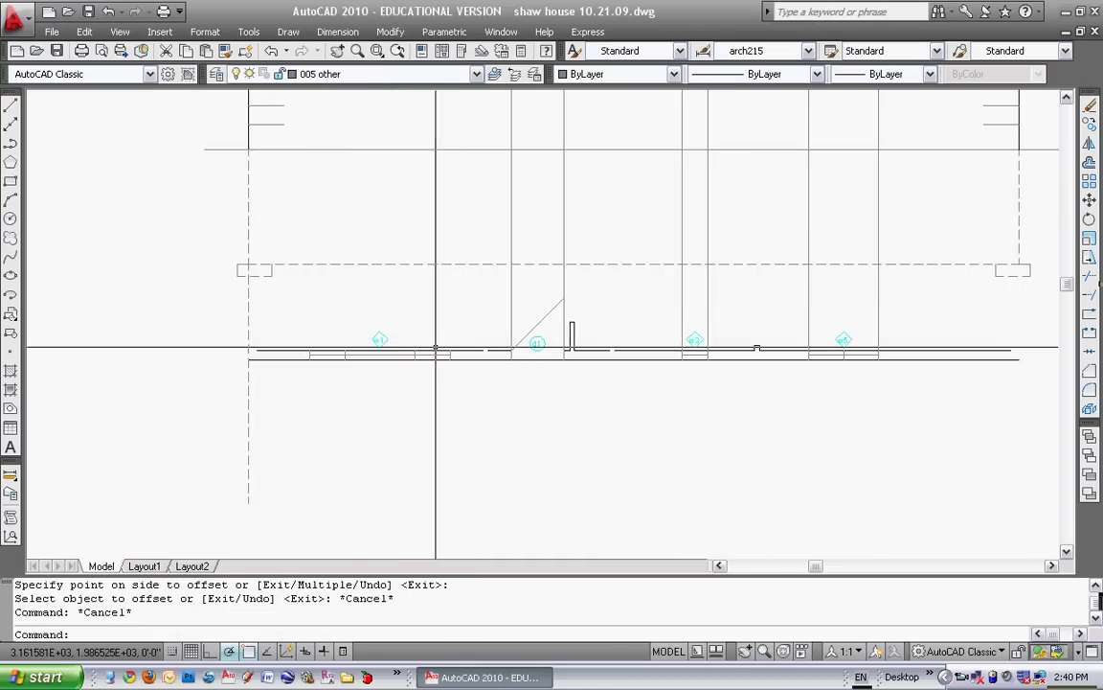
{"action": "key", "text": "Escape"}
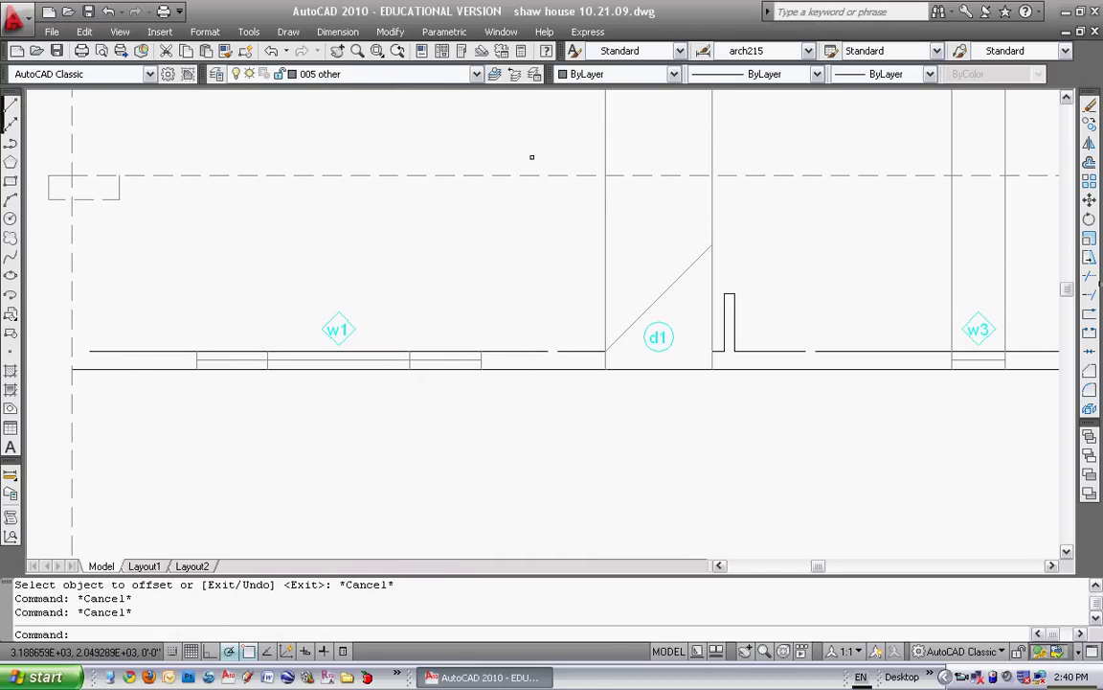
{"action": "type", "text": "di"}
{"action": "key", "text": "Return"}
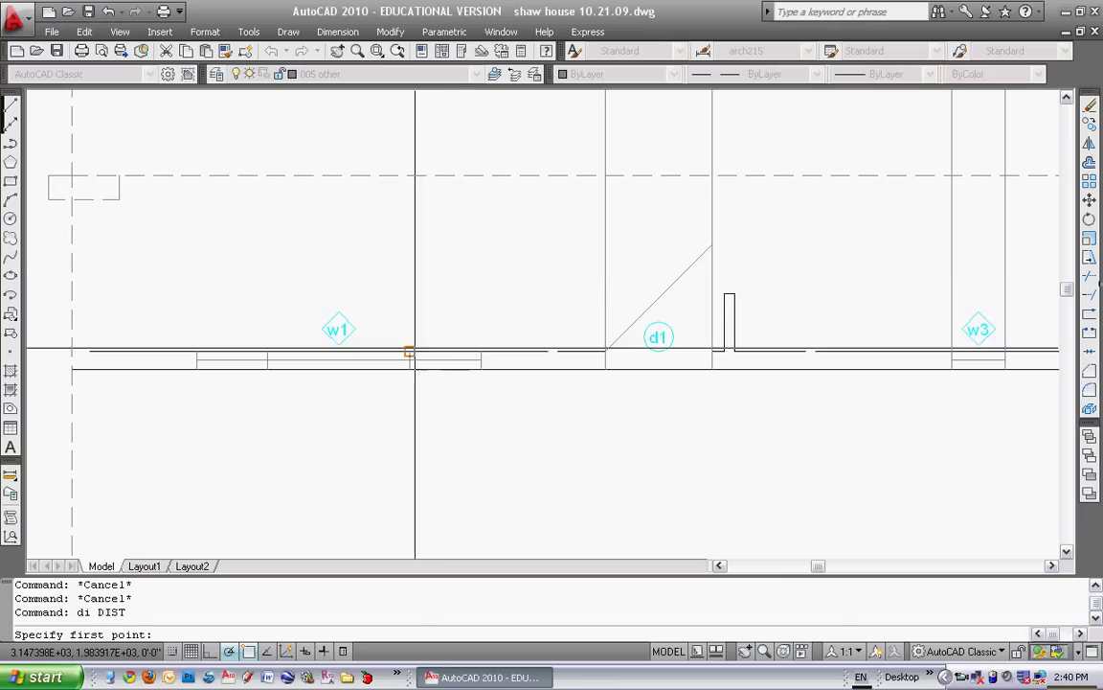
{"action": "left_click", "coordinate": [421, 352]}
{"action": "left_click", "coordinate": [481, 352]}
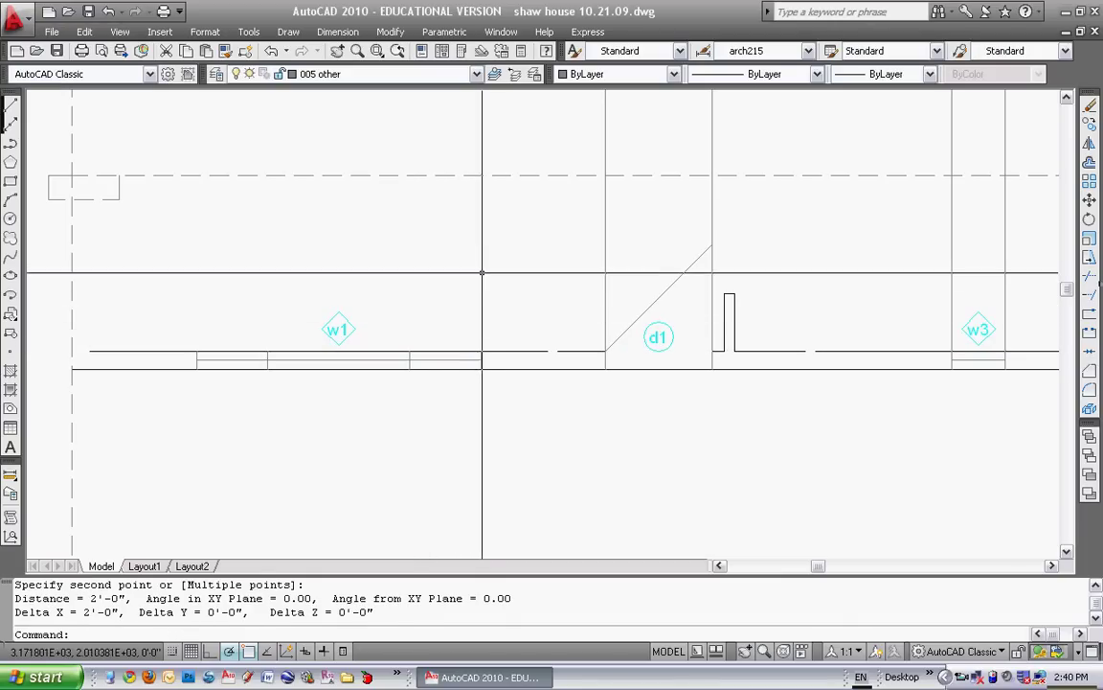
{"action": "key", "text": "Escape"}
{"action": "key", "text": "Escape"}
Offset the left and right sides of window w1's inner rectangle 24" inward to locate the mullions
{"action": "scroll", "coordinate": [386, 290], "scroll_direction": "down", "scroll_amount": 1}
{"action": "scroll", "coordinate": [386, 290], "scroll_direction": "down", "scroll_amount": 3}
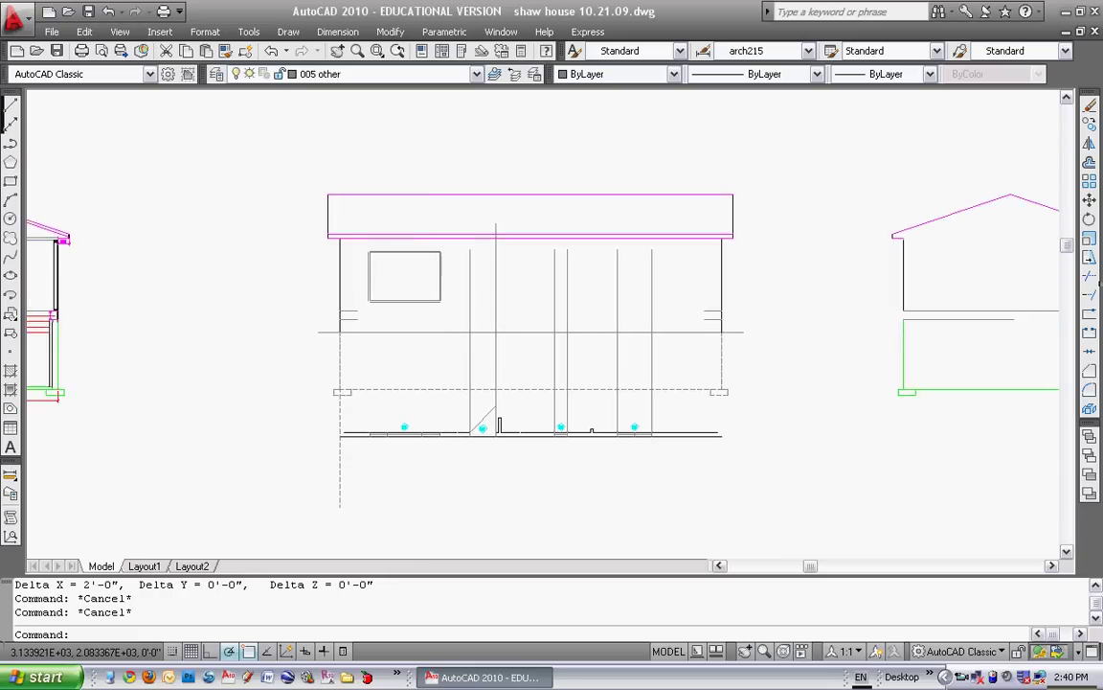
{"action": "scroll", "coordinate": [401, 290], "scroll_direction": "up", "scroll_amount": 5}
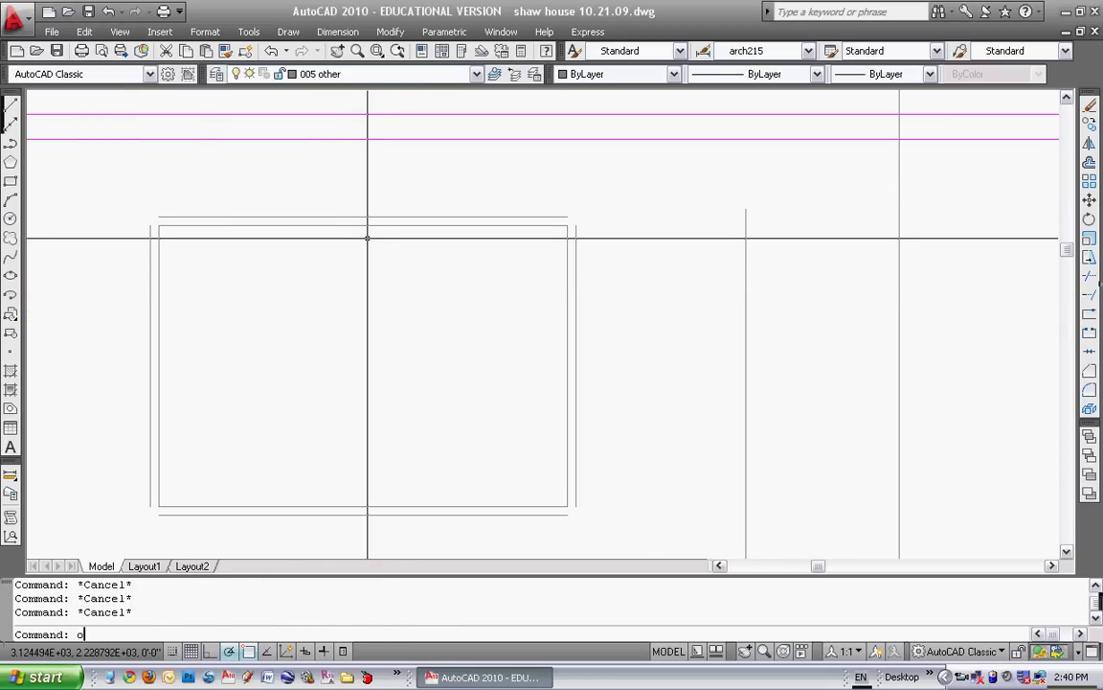
{"action": "type", "text": "o"}
{"action": "key", "text": "Return"}
{"action": "type", "text": "24"}
{"action": "key", "text": "Return"}
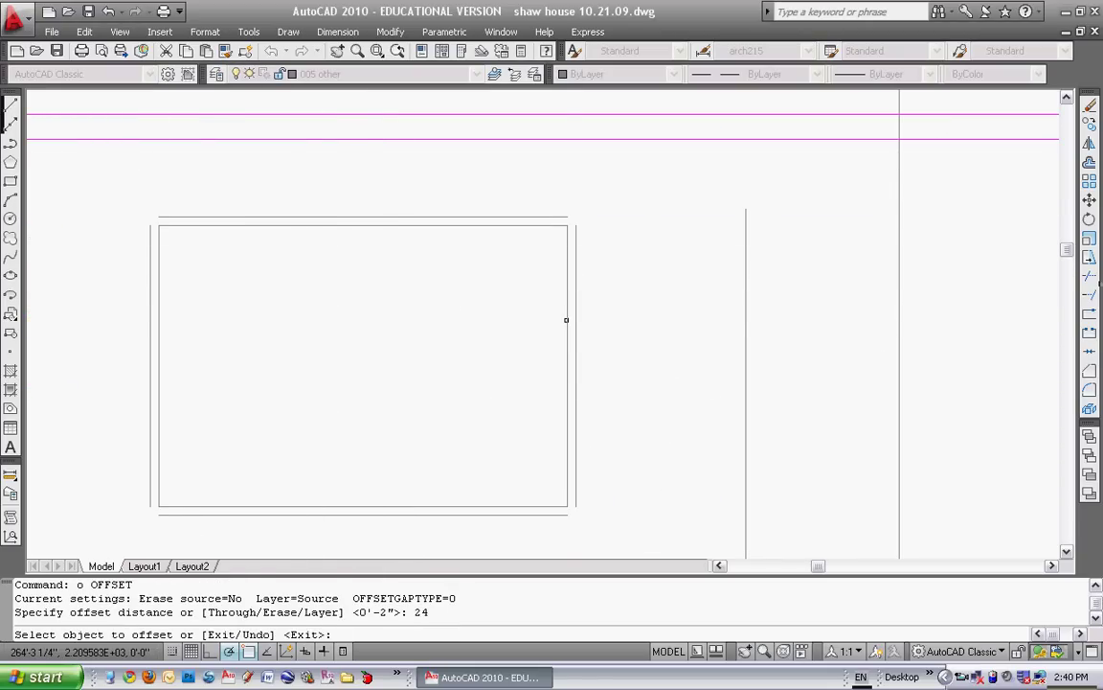
{"action": "left_click", "coordinate": [566, 320]}
{"action": "left_click", "coordinate": [413, 344]}
{"action": "left_click", "coordinate": [159, 313]}
{"action": "left_click", "coordinate": [320, 332]}
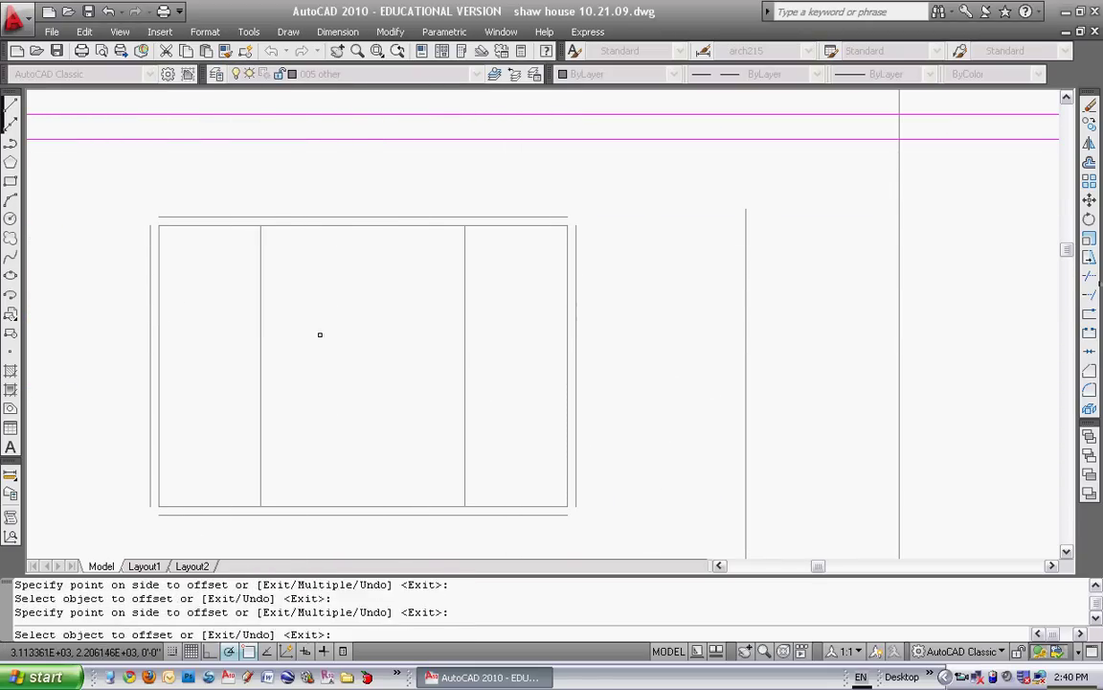
{"action": "key", "text": "Escape"}
Offset both mullion centre lines of window w1 by 1" to each side
{"action": "middle_click_drag", "start_coordinate": [266, 358], "coordinate": [348, 309]}
{"action": "type", "text": "o"}
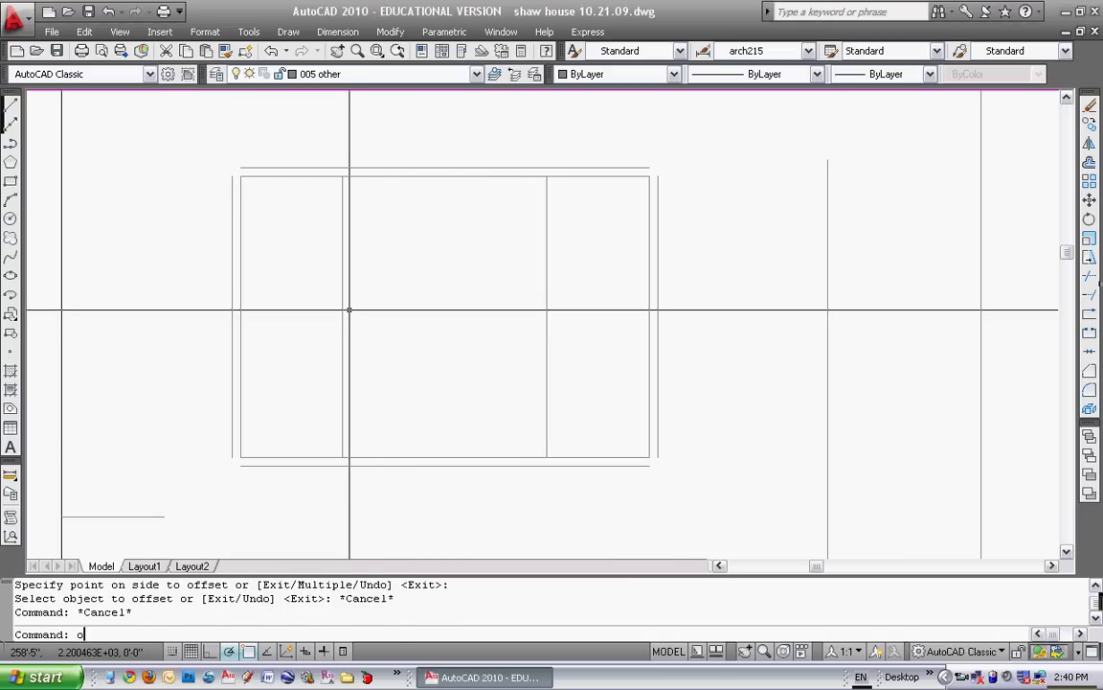
{"action": "key", "text": "Return"}
{"action": "type", "text": "1"}
{"action": "key", "text": "Return"}
{"action": "left_click", "coordinate": [340, 305]}
{"action": "left_click", "coordinate": [293, 308]}
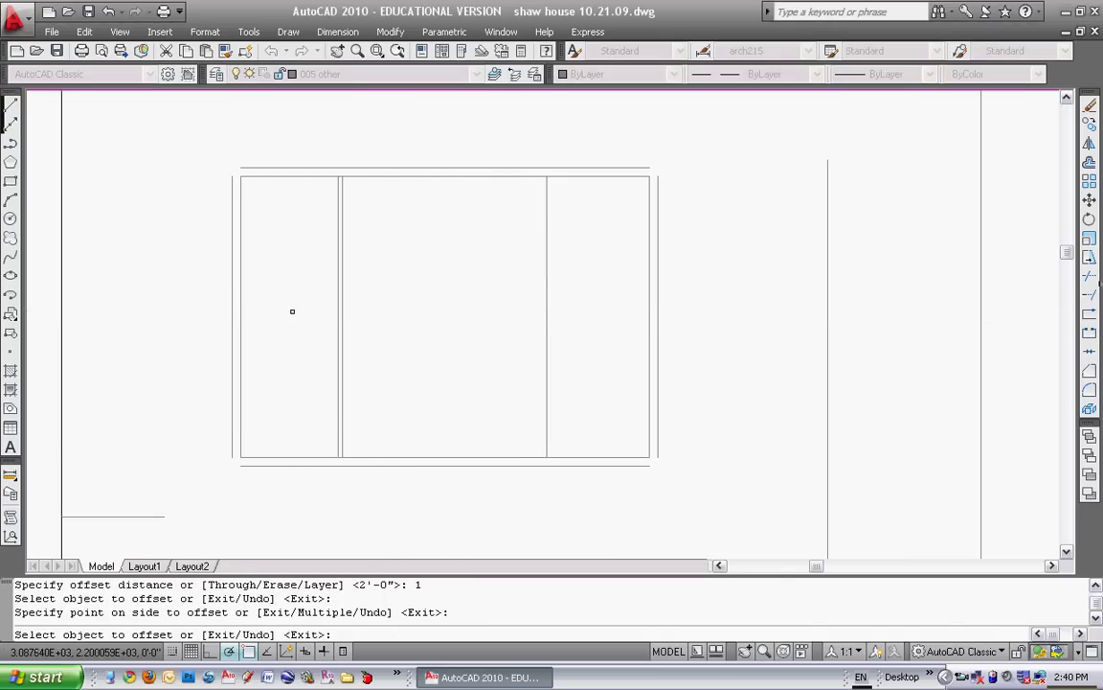
{"action": "scroll", "coordinate": [328, 333], "scroll_direction": "up", "scroll_amount": 4}
{"action": "left_click", "coordinate": [331, 332]}
{"action": "left_click", "coordinate": [532, 367]}
{"action": "scroll", "coordinate": [551, 331], "scroll_direction": "down", "scroll_amount": 3}
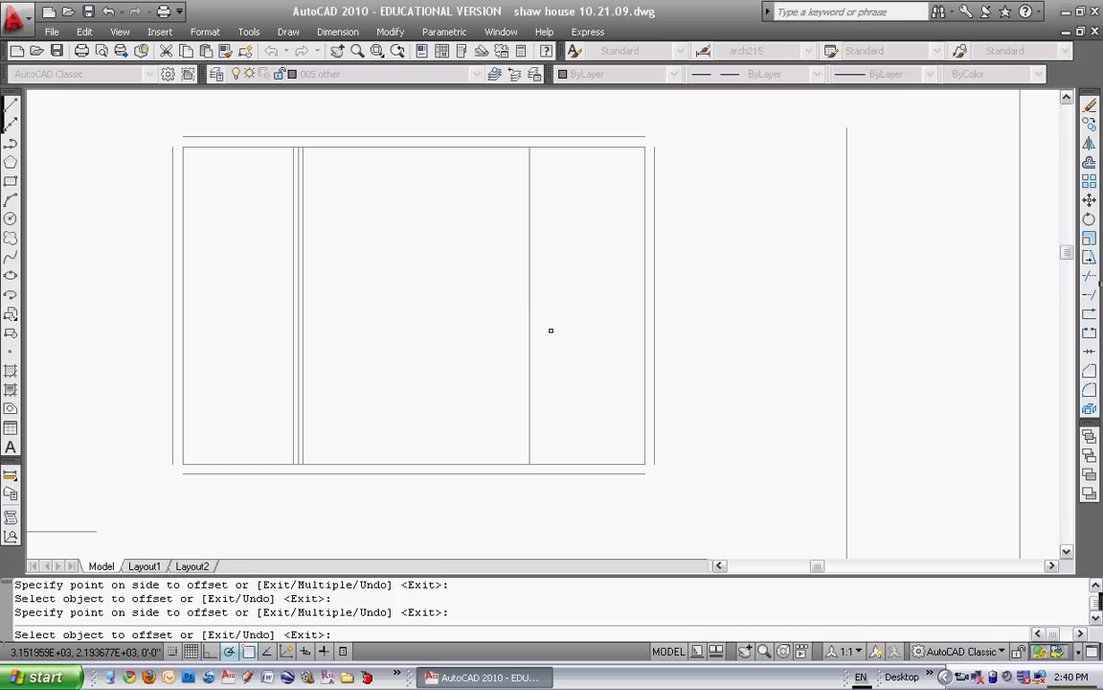
{"action": "left_click", "coordinate": [530, 338]}
{"action": "left_click", "coordinate": [512, 350]}
{"action": "key", "text": "Escape"}
Erase the two mullion centre lines inside window w1
{"action": "type", "text": "e"}
{"action": "key", "text": "Return"}
{"action": "scroll", "coordinate": [552, 350], "scroll_direction": "up", "scroll_amount": 2}
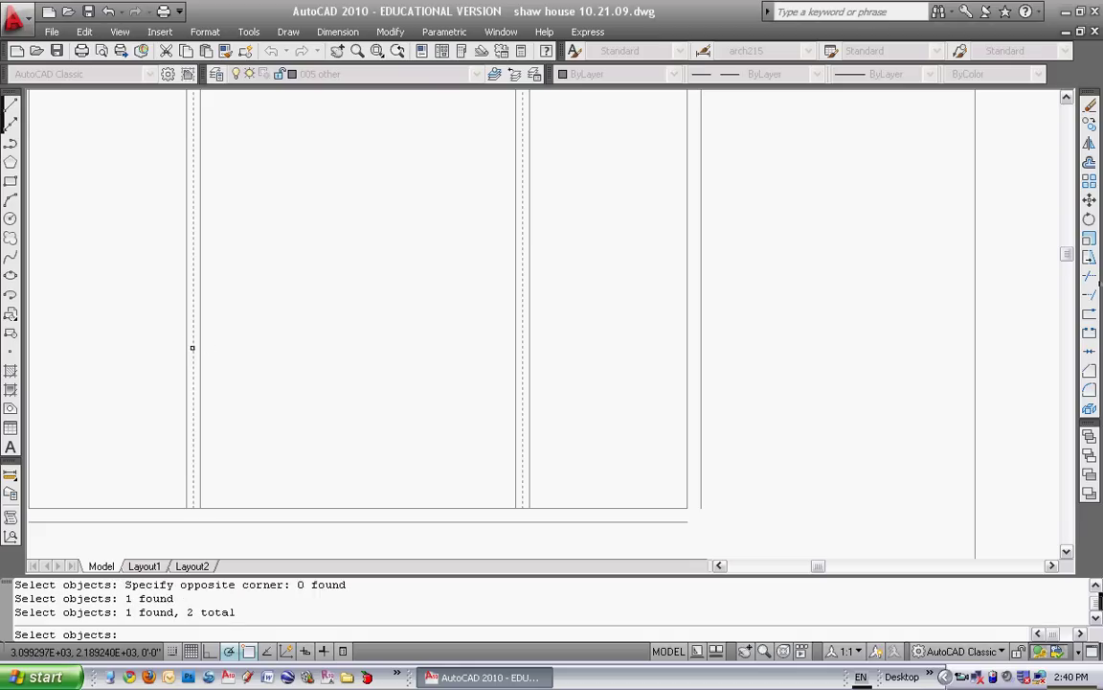
{"action": "key", "text": "Return"}
{"action": "key", "text": "Escape"}
{"action": "type", "text": "tr"}
{"action": "key", "text": "Return"}
{"action": "scroll", "coordinate": [387, 314], "scroll_direction": "down", "scroll_amount": 2}
{"action": "middle_click_drag", "start_coordinate": [426, 308], "coordinate": [479, 306]}
{"action": "key", "text": "Escape"}
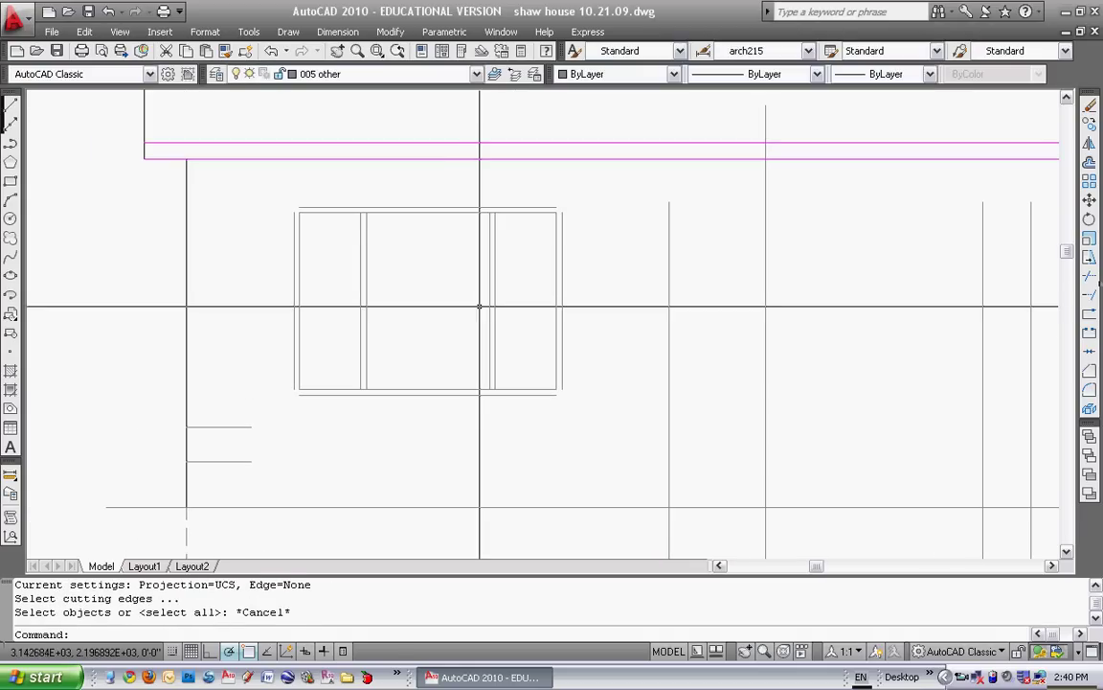
Fillet the four corners of window w1's outer frame lines with radius 0 to close the outer rectangle
{"action": "type", "text": "f"}
{"action": "key", "text": "Return"}
{"action": "left_click", "coordinate": [537, 208]}
{"action": "left_click", "coordinate": [562, 221]}
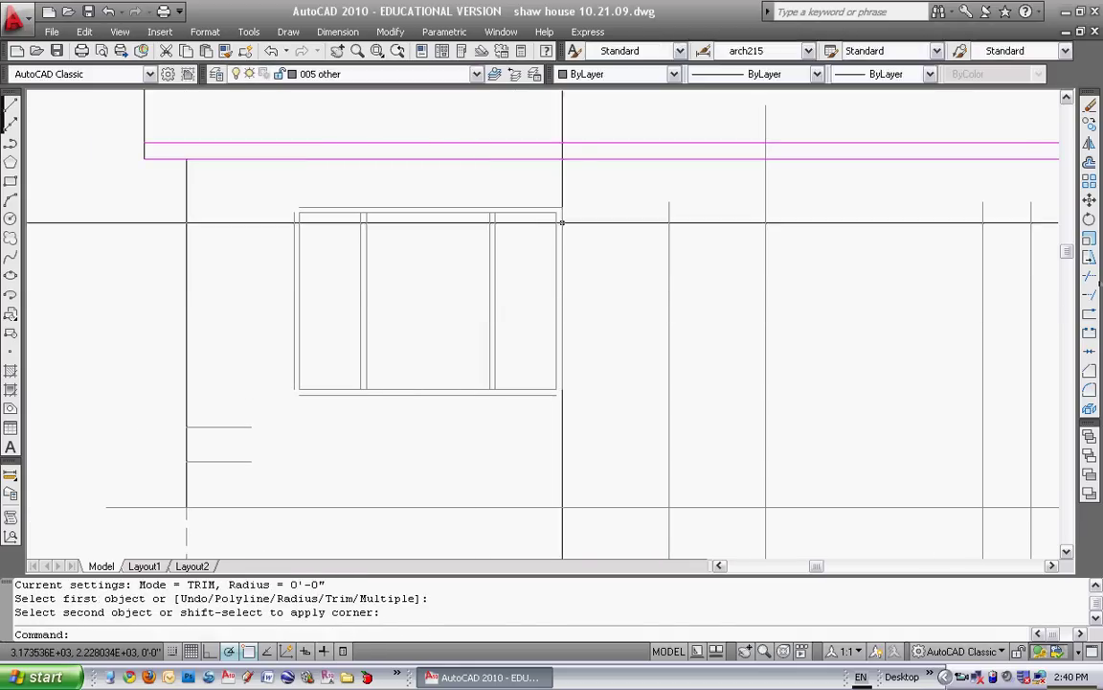
{"action": "key", "text": "Return"}
{"action": "left_click", "coordinate": [552, 395]}
{"action": "key", "text": "Return"}
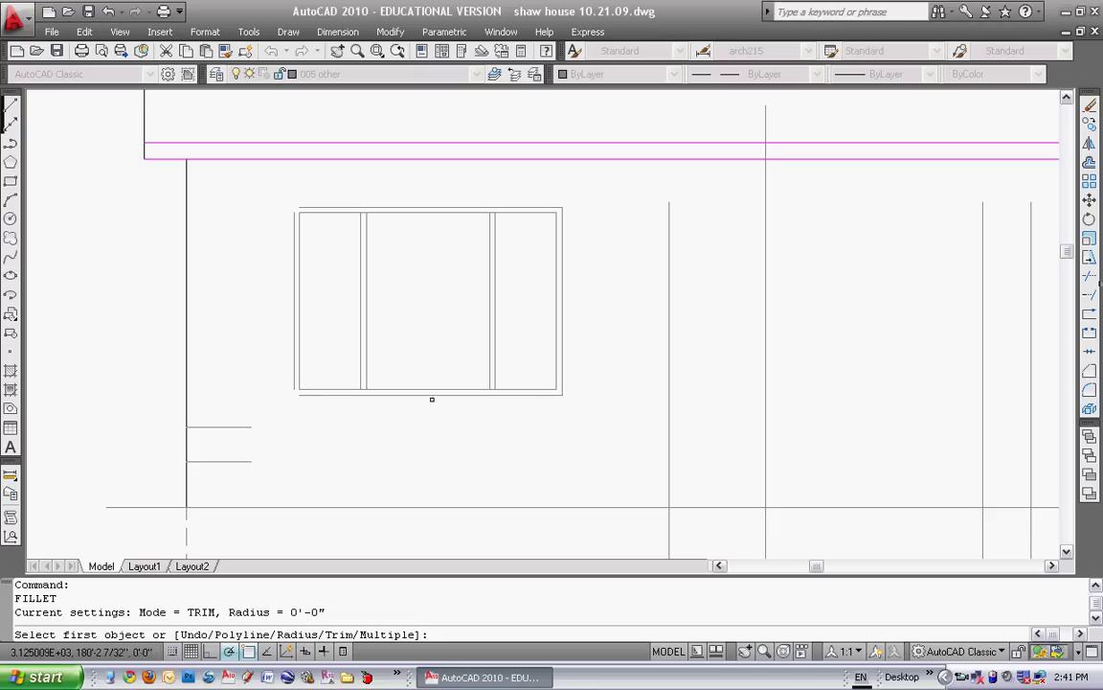
{"action": "left_click", "coordinate": [294, 384]}
{"action": "key", "text": "Return"}
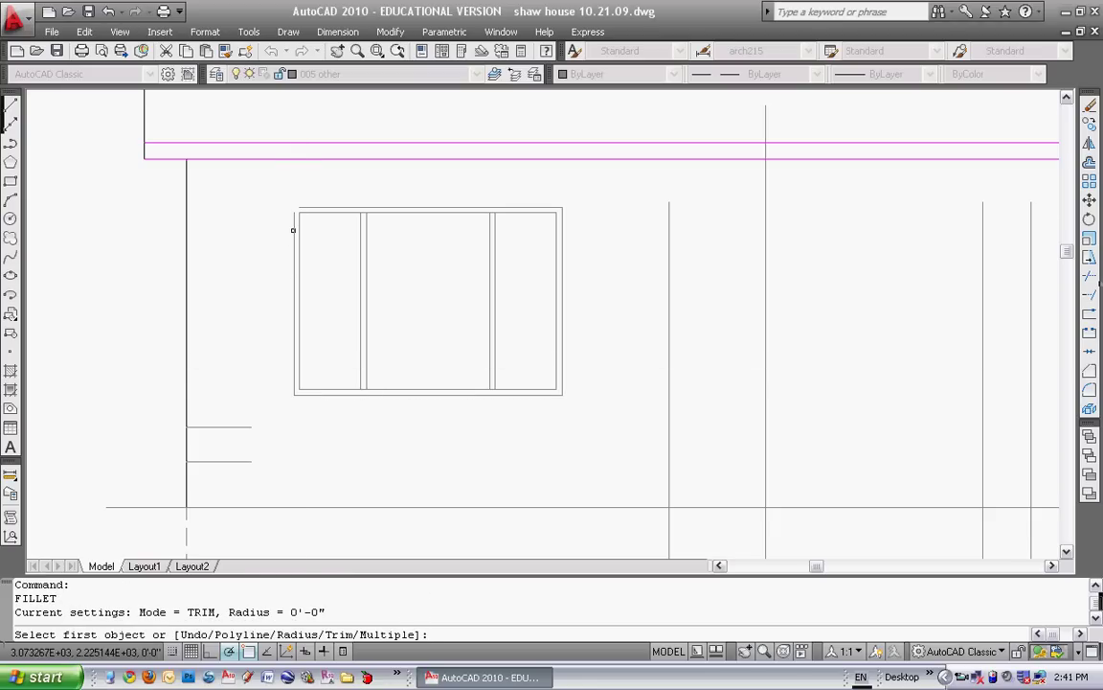
{"action": "left_click", "coordinate": [308, 206]}
{"action": "key", "text": "Return"}
{"action": "key", "text": "Escape"}
Trim the inner rectangle's head and sill segments between each pair of mullion lines in window w1
{"action": "type", "text": "t"}
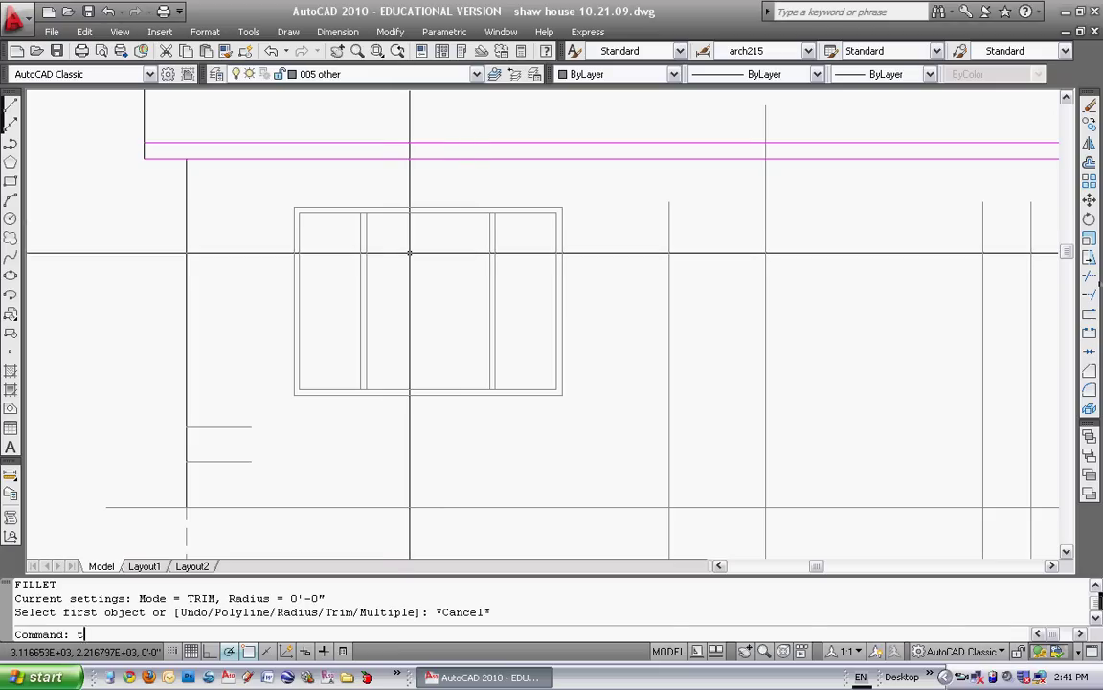
{"action": "type", "text": "r"}
{"action": "key", "text": "Return"}
{"action": "left_click", "coordinate": [518, 197]}
{"action": "left_click", "coordinate": [328, 399]}
{"action": "key", "text": "Return"}
{"action": "scroll", "coordinate": [359, 391], "scroll_direction": "up", "scroll_amount": 3}
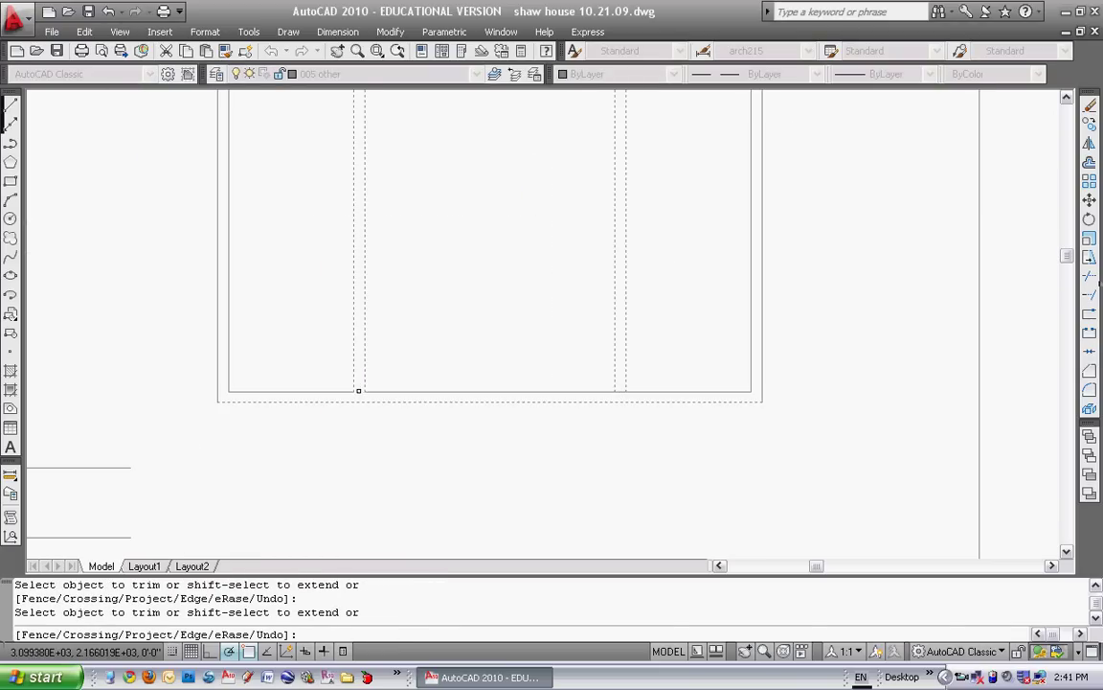
{"action": "scroll", "coordinate": [620, 390], "scroll_direction": "down", "scroll_amount": 3}
{"action": "scroll", "coordinate": [606, 328], "scroll_direction": "up", "scroll_amount": 2}
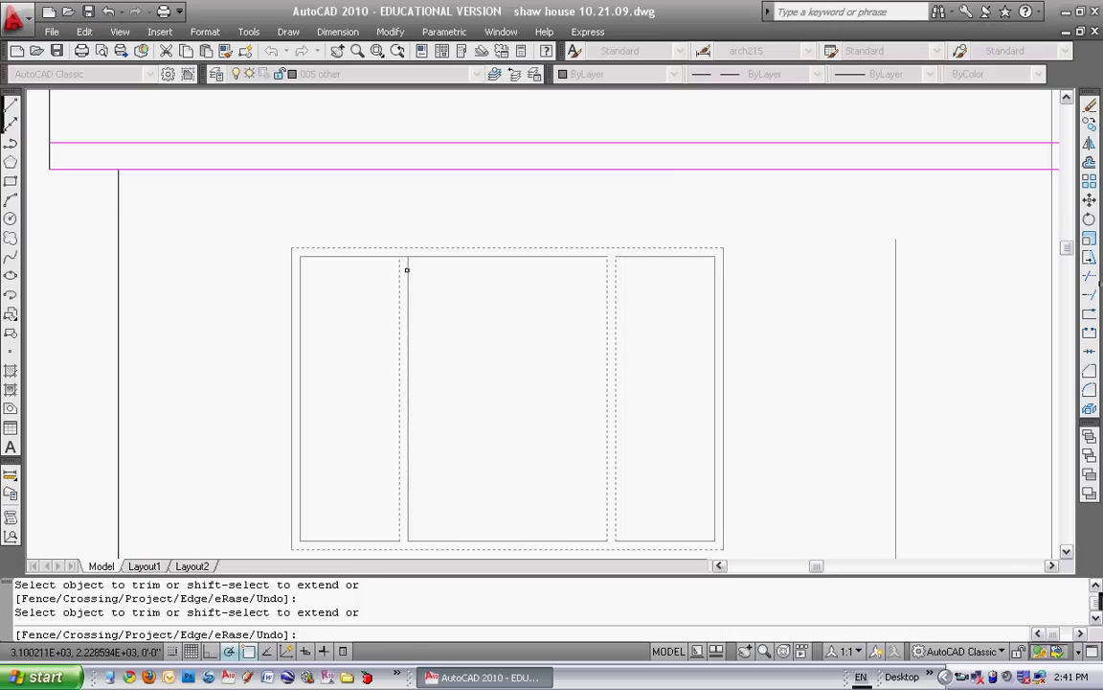
{"action": "key", "text": "Escape"}
{"action": "key", "text": "Escape"}
{"action": "scroll", "coordinate": [445, 312], "scroll_direction": "down", "scroll_amount": 4}
{"action": "scroll", "coordinate": [446, 288], "scroll_direction": "up", "scroll_amount": 1}
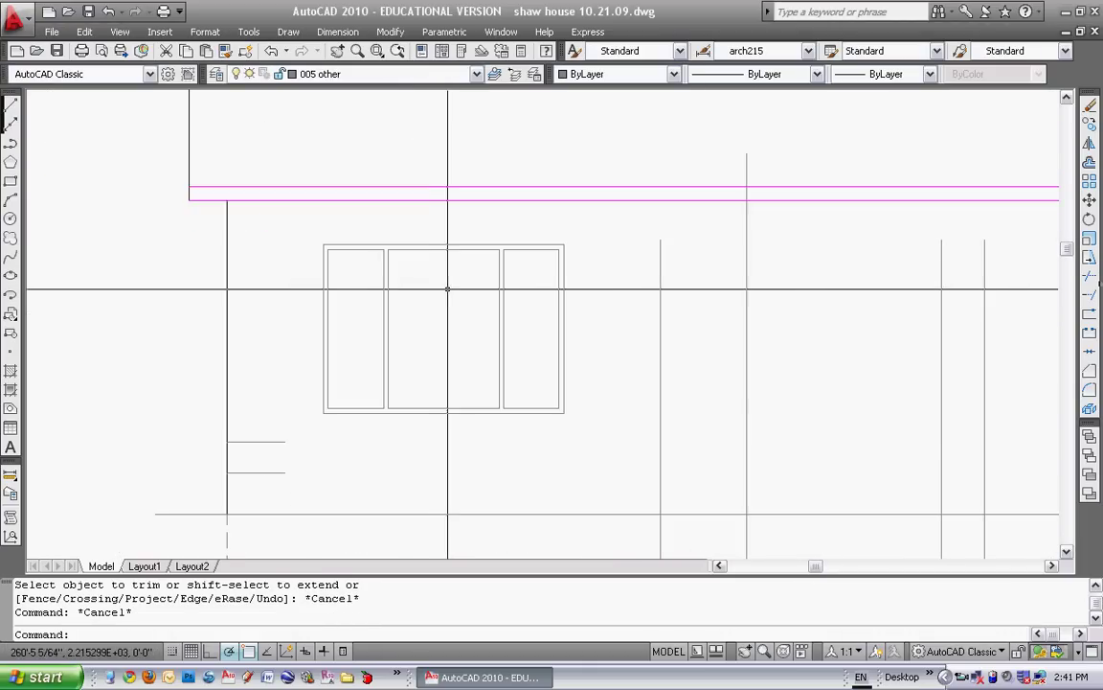
Draw two swing lines in window w1's right-hand panel, from the mullion-side corners to the midpoint of the outer side
{"action": "scroll", "coordinate": [575, 450], "scroll_direction": "up", "scroll_amount": 2}
{"action": "key", "text": "Escape"}
{"action": "left_click", "coordinate": [11, 106]}
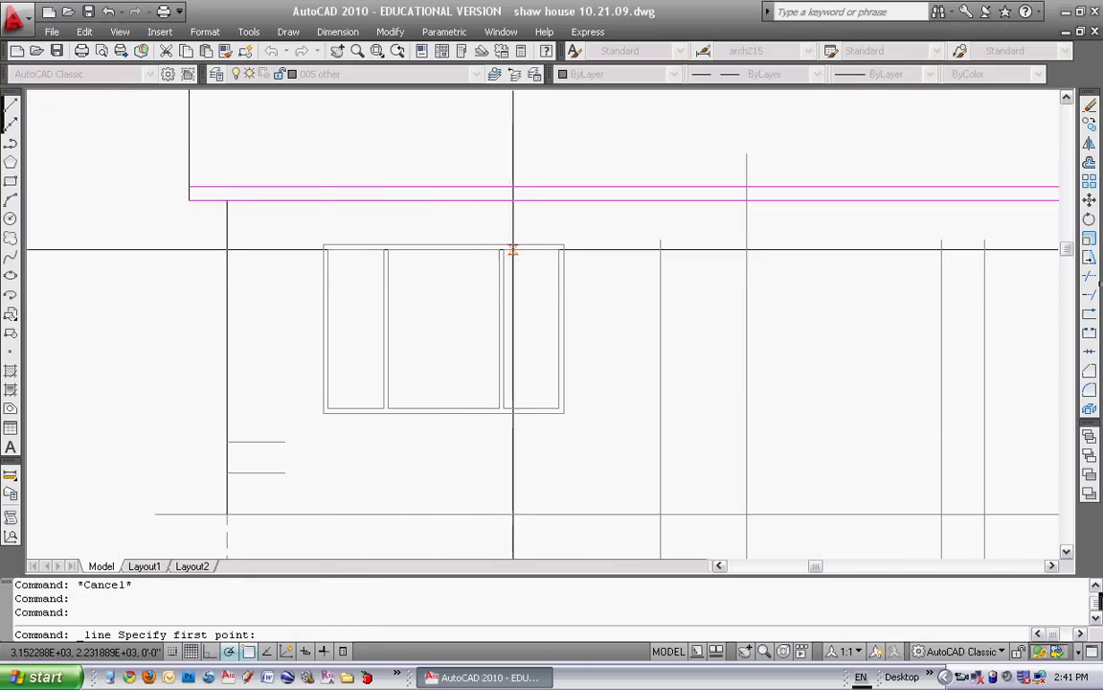
{"action": "left_click", "coordinate": [561, 330]}
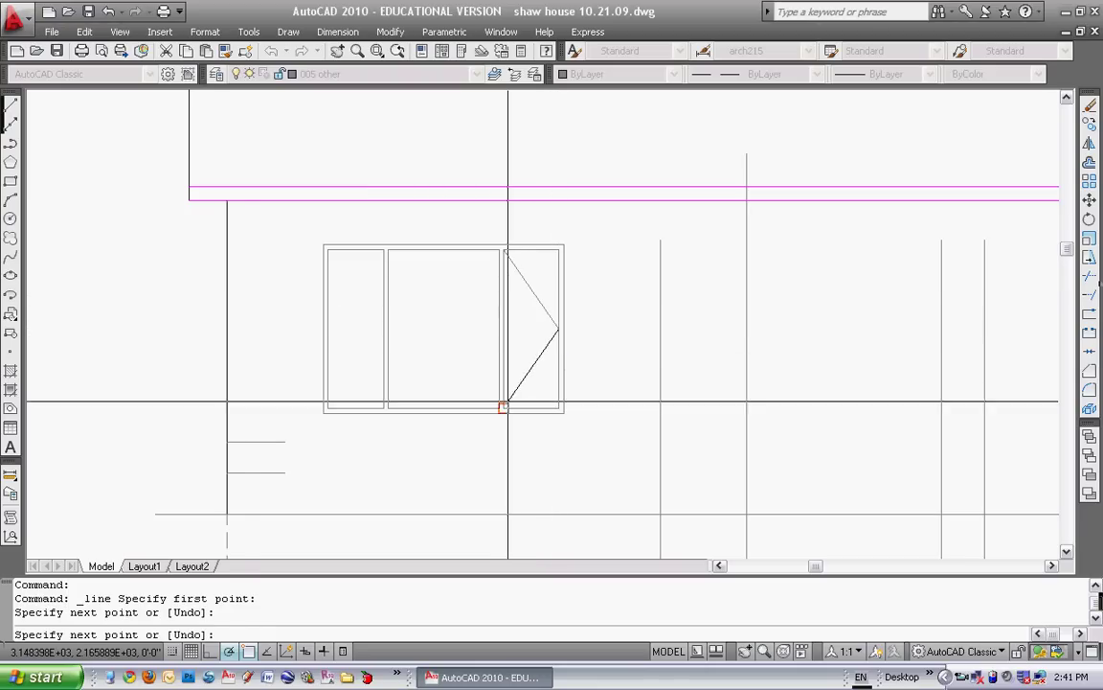
{"action": "left_click", "coordinate": [503, 408]}
{"action": "key", "text": "Escape"}
{"action": "key", "text": "Escape"}
{"action": "middle_click_drag", "start_coordinate": [316, 307], "coordinate": [293, 299]}
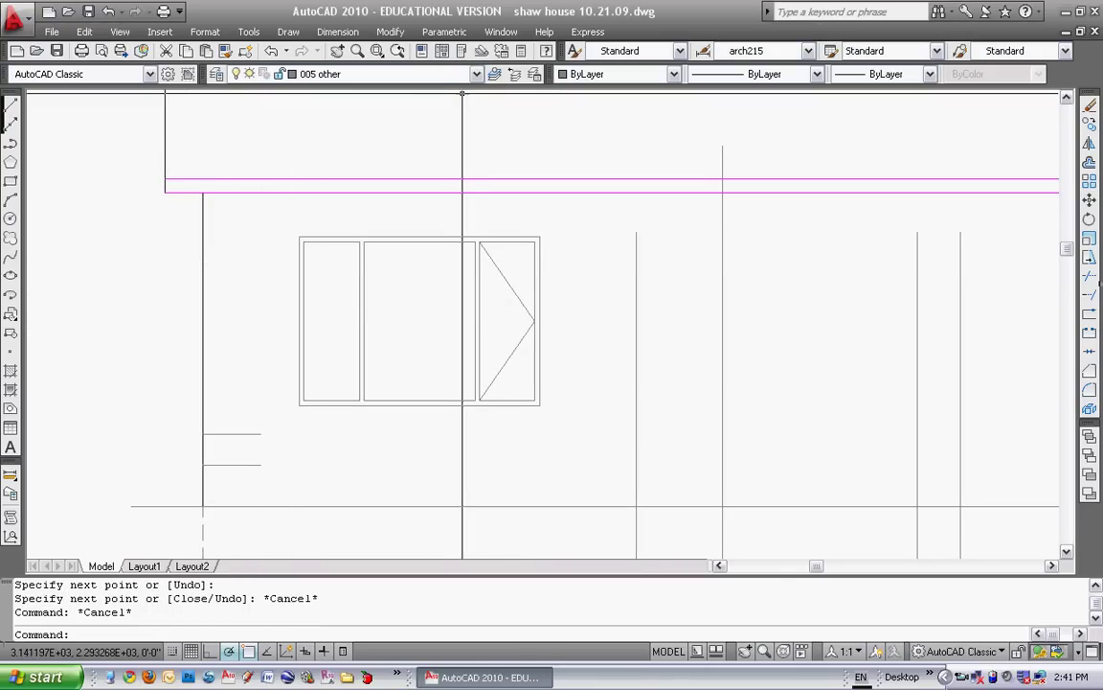
Make 005 hidden the current layer and draw a short horizontal sample line above the eave lines
{"action": "left_click", "coordinate": [476, 75]}
{"action": "left_click", "coordinate": [326, 147]}
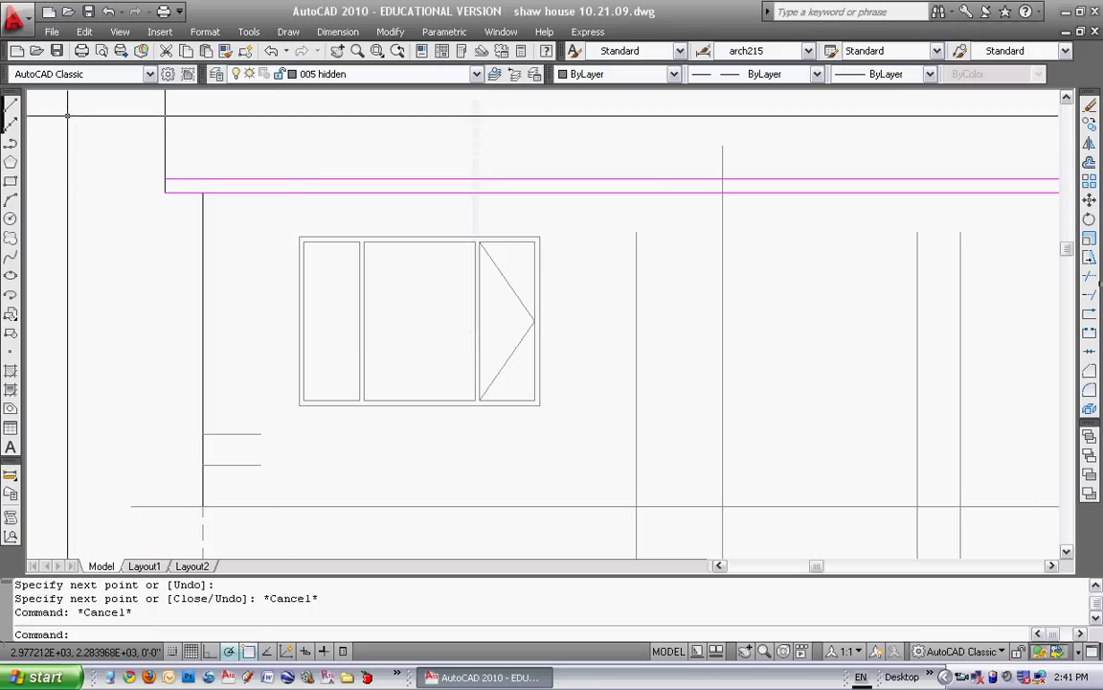
{"action": "left_click", "coordinate": [11, 105]}
{"action": "left_click", "coordinate": [197, 130]}
{"action": "key", "text": "Escape"}
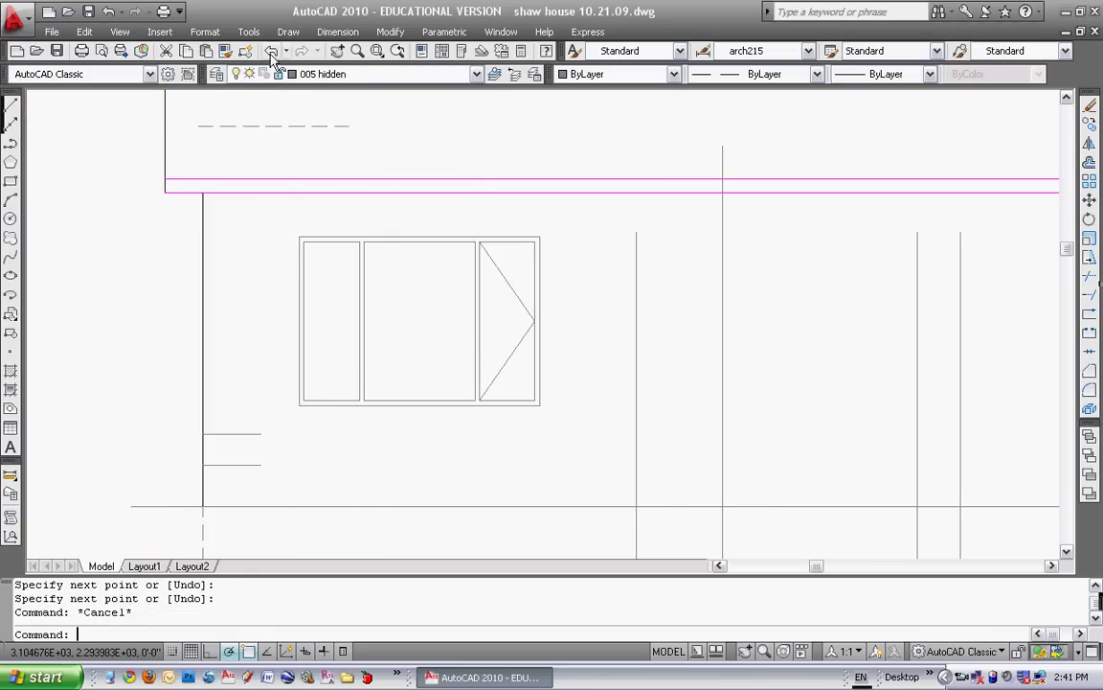
Match the properties of the dashed sample line onto the two swing lines in window w1's right-hand panel
{"action": "left_click", "coordinate": [227, 54]}
{"action": "left_click", "coordinate": [272, 125]}
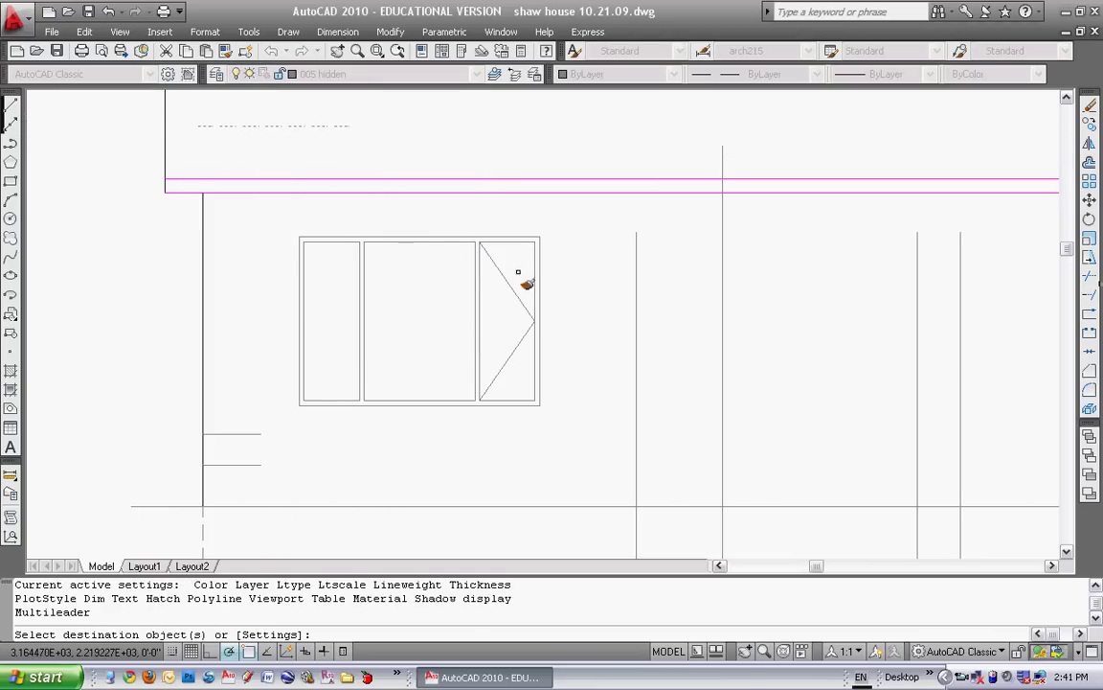
{"action": "left_click", "coordinate": [509, 364]}
{"action": "key", "text": "Escape"}
Erase the dashed sample line above the eave
{"action": "type", "text": "e"}
{"action": "key", "text": "Return"}
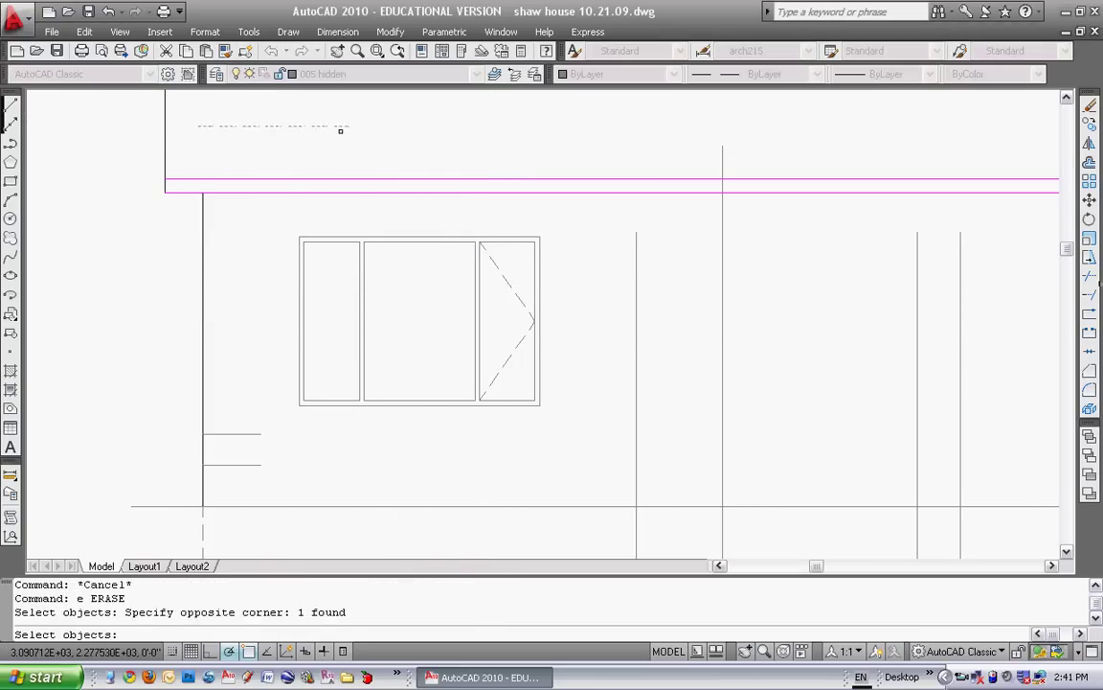
{"action": "key", "text": "Escape"}
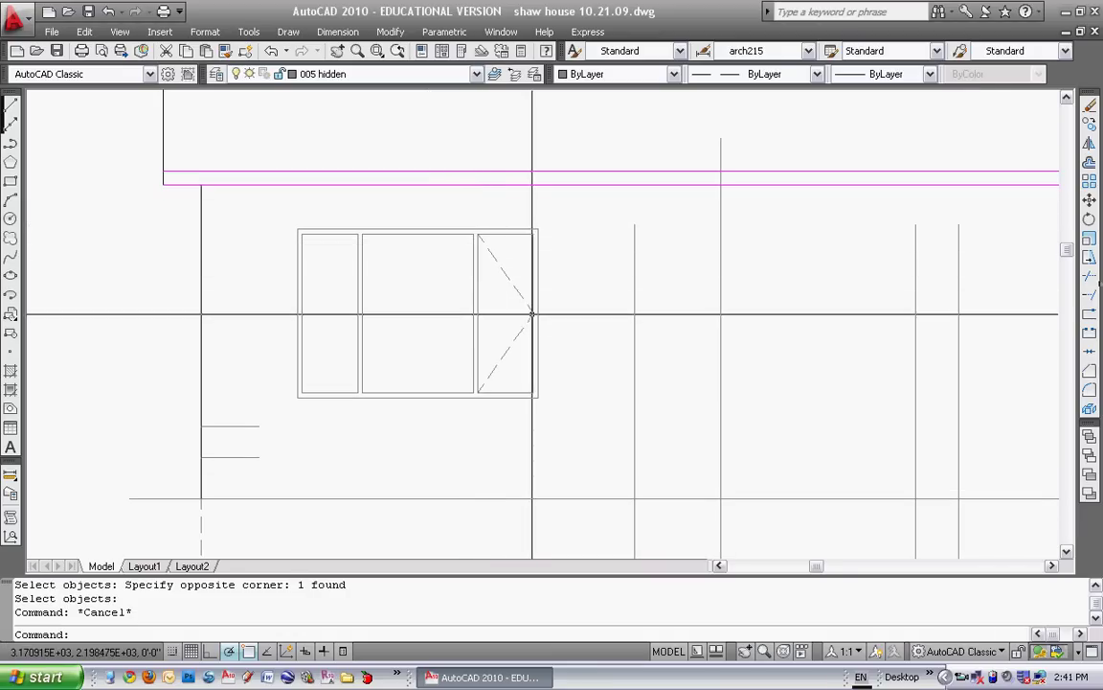
Examine window w1's swing lines and the frame, mullions and dimensions of the matching window in the dimensioned reference elevation
{"action": "scroll", "coordinate": [531, 313], "scroll_direction": "up", "scroll_amount": 3}
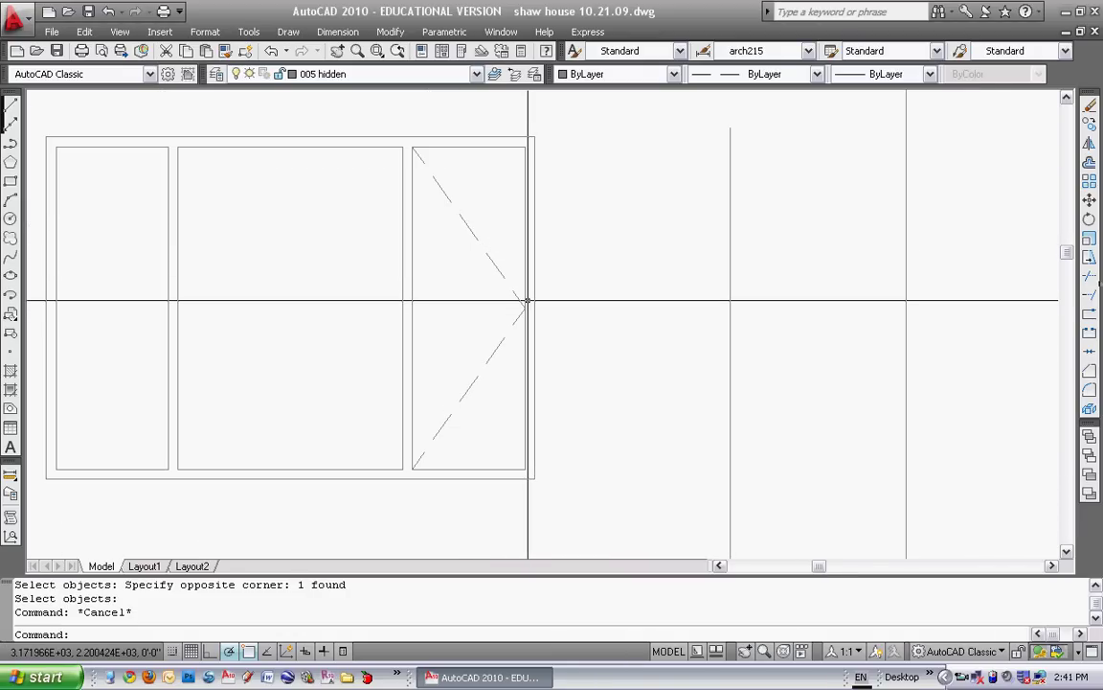
{"action": "scroll", "coordinate": [526, 302], "scroll_direction": "down", "scroll_amount": 4}
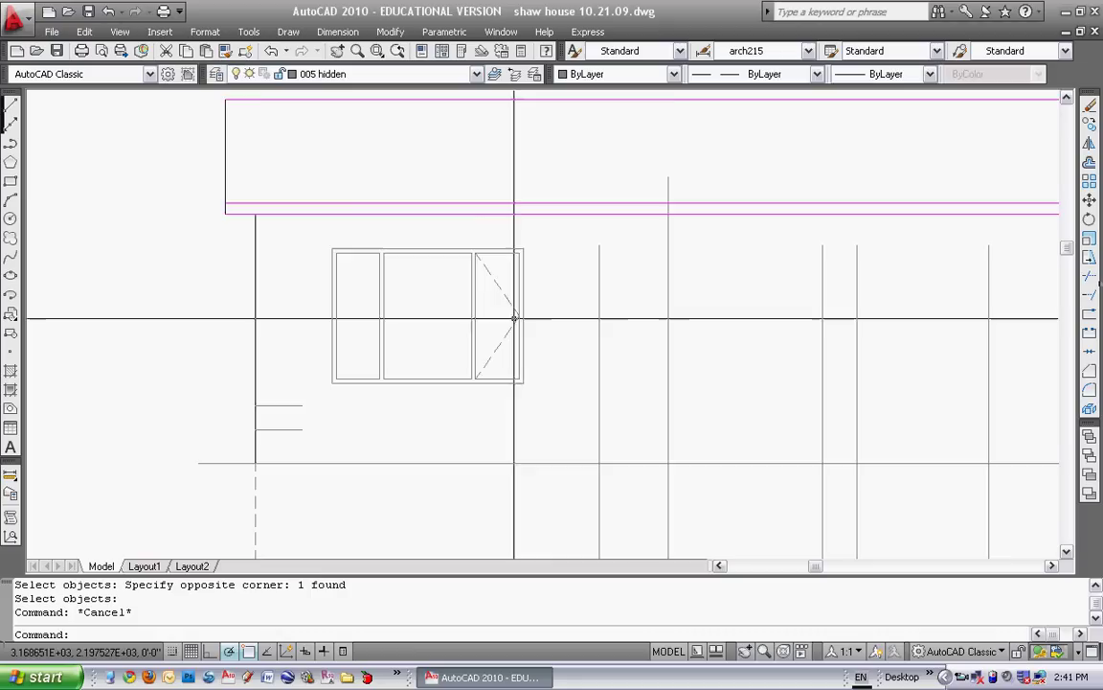
{"action": "middle_click_drag", "start_coordinate": [540, 316], "coordinate": [619, 305]}
{"action": "scroll", "coordinate": [620, 306], "scroll_direction": "down", "scroll_amount": 1}
{"action": "middle_click_drag", "start_coordinate": [803, 317], "coordinate": [586, 308]}
{"action": "scroll", "coordinate": [586, 307], "scroll_direction": "down", "scroll_amount": 1}
{"action": "middle_click_drag", "start_coordinate": [678, 318], "coordinate": [348, 303]}
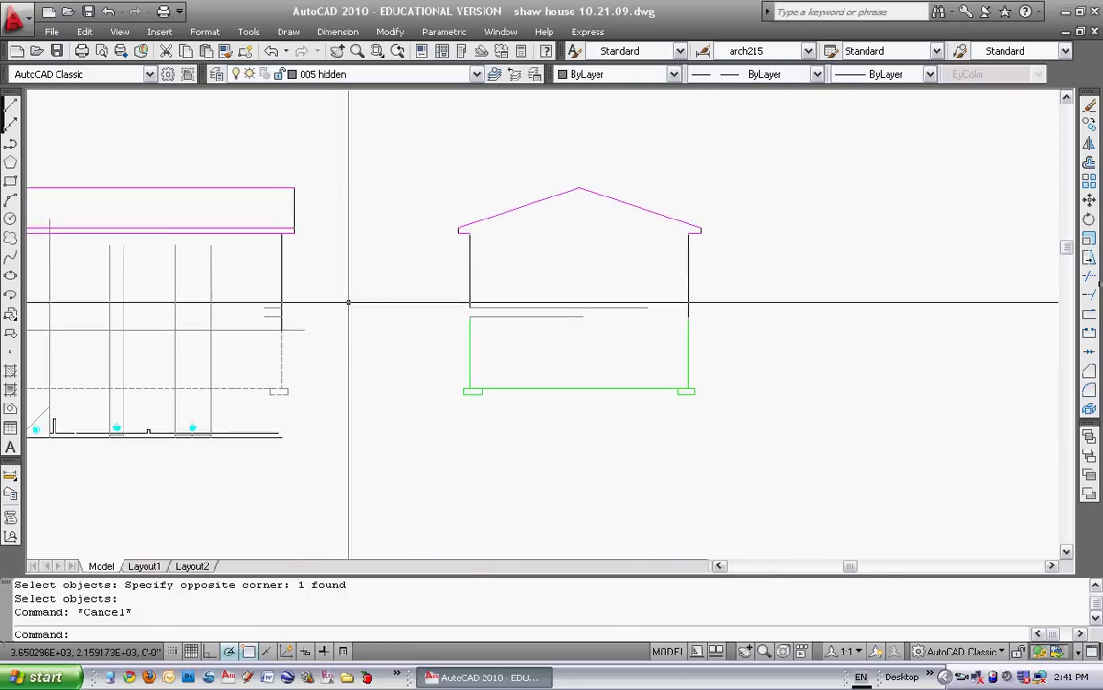
{"action": "middle_click_drag", "start_coordinate": [1009, 303], "coordinate": [578, 311]}
{"action": "scroll", "coordinate": [512, 293], "scroll_direction": "up", "scroll_amount": 3}
{"action": "mouse_move", "coordinate": [738, 290]}
{"action": "middle_mouse_down"}
{"action": "mouse_move", "coordinate": [513, 293]}
{"action": "mouse_move", "coordinate": [334, 328]}
{"action": "middle_mouse_up"}
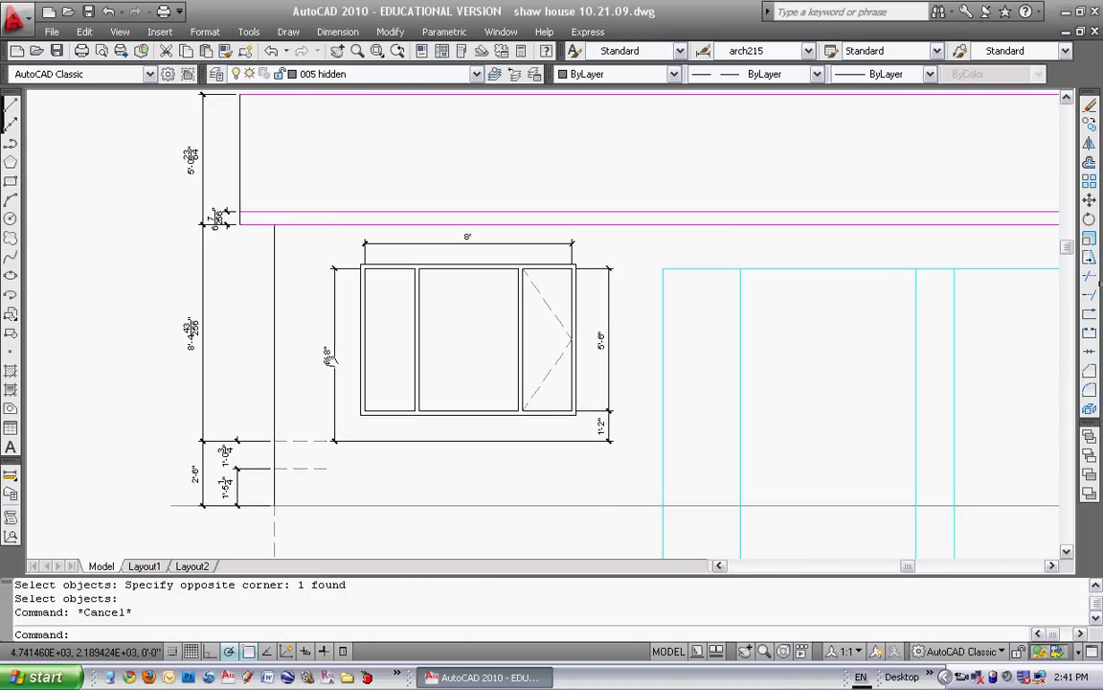
{"action": "scroll", "coordinate": [325, 326], "scroll_direction": "down", "scroll_amount": 3}
{"action": "scroll", "coordinate": [304, 323], "scroll_direction": "up", "scroll_amount": 3}
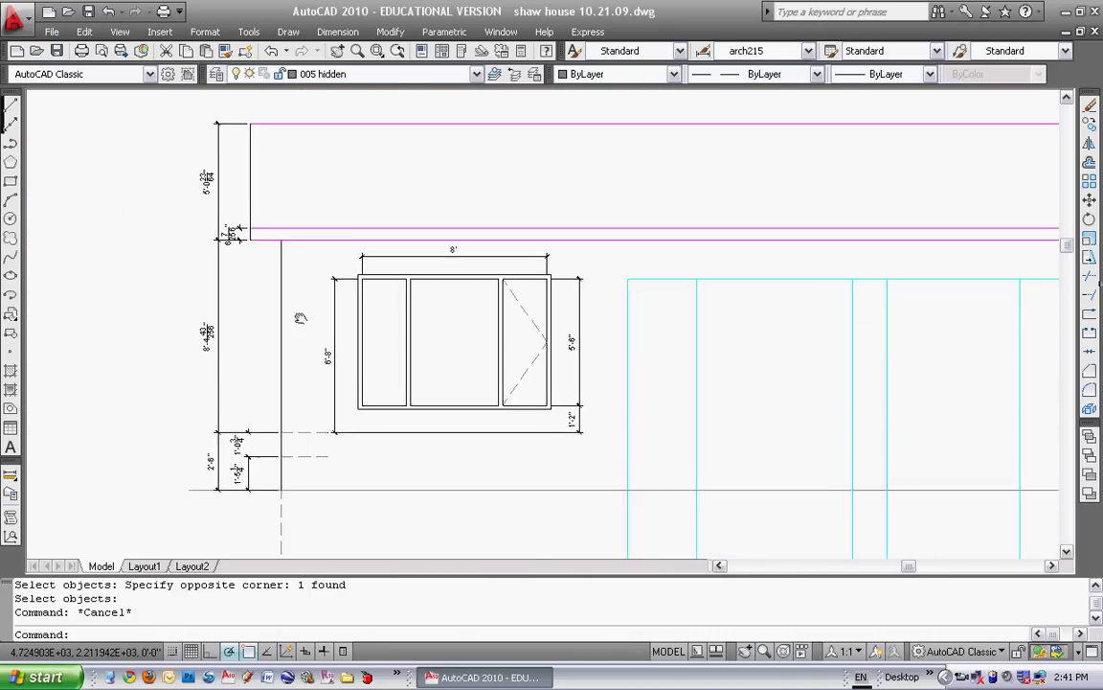
{"action": "scroll", "coordinate": [297, 322], "scroll_direction": "down", "scroll_amount": 1}
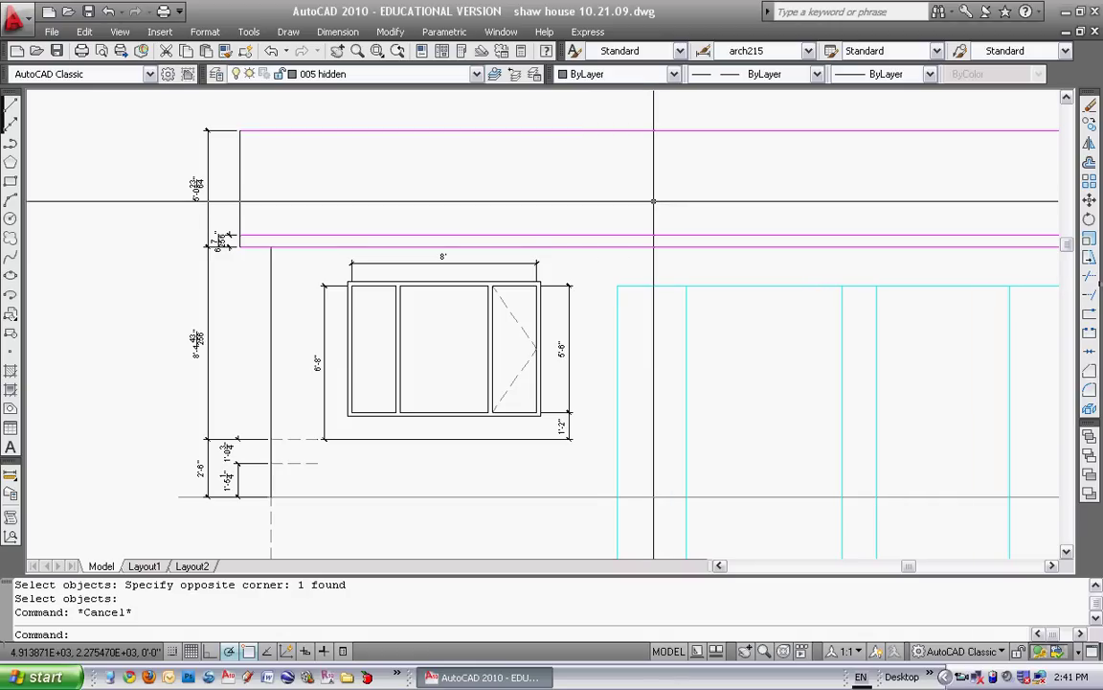
{"action": "scroll", "coordinate": [626, 207], "scroll_direction": "up", "scroll_amount": 3}
{"action": "scroll", "coordinate": [624, 209], "scroll_direction": "down", "scroll_amount": 4}
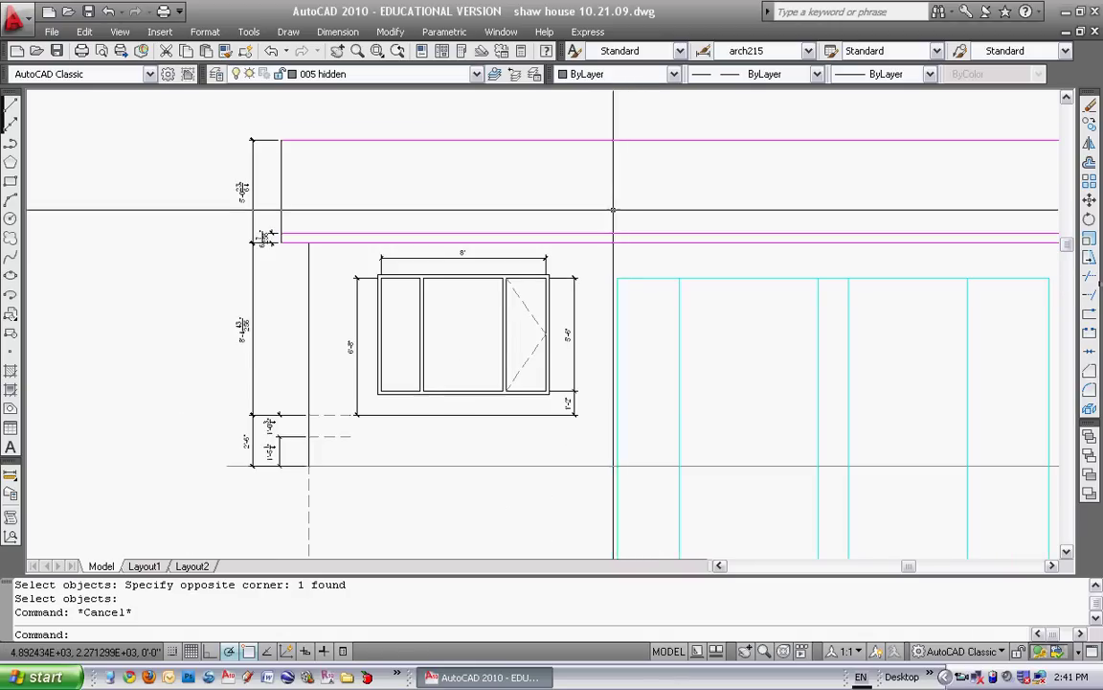
{"action": "middle_click_drag", "start_coordinate": [612, 211], "coordinate": [636, 203]}
{"action": "scroll", "coordinate": [636, 202], "scroll_direction": "up", "scroll_amount": 1}
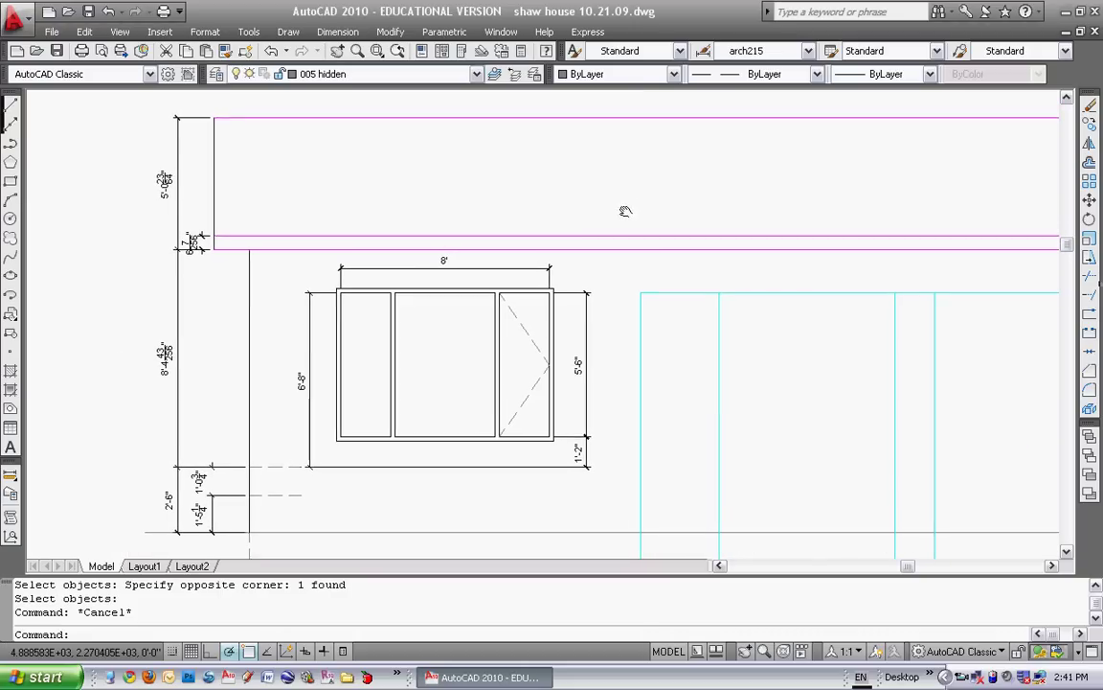